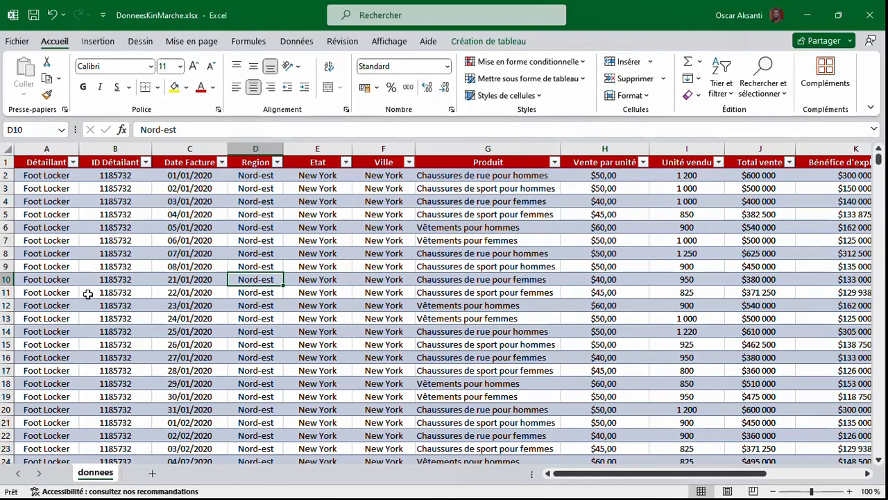
click(104, 318)
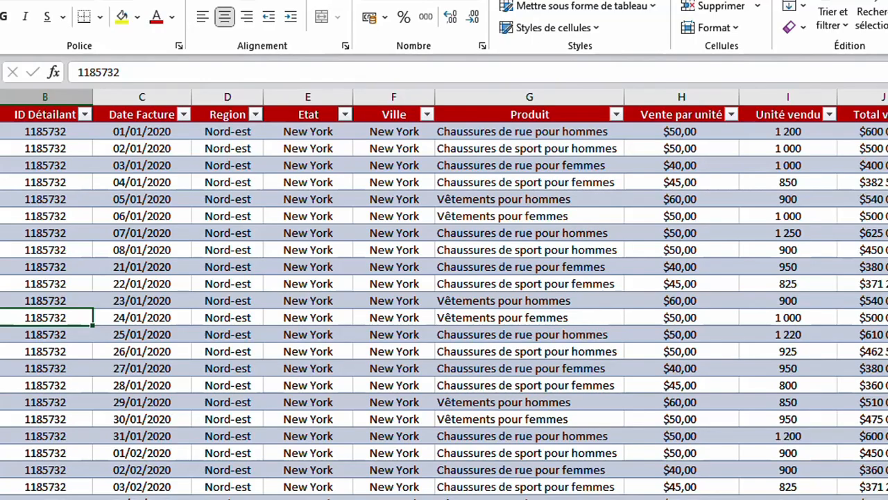
click(187, 264)
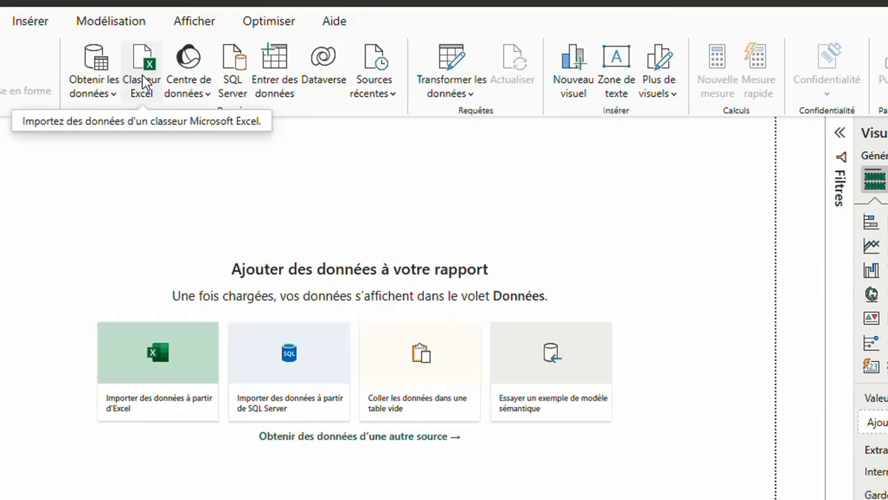
- In Power BI Desktop, open the DonneesKinMarche.xlsx workbook as the report's Excel data source
click(158, 401)
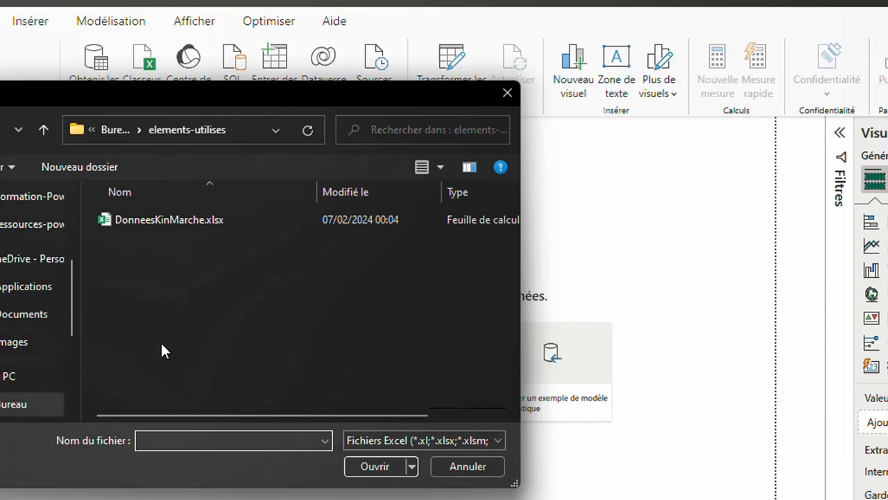
click(140, 223)
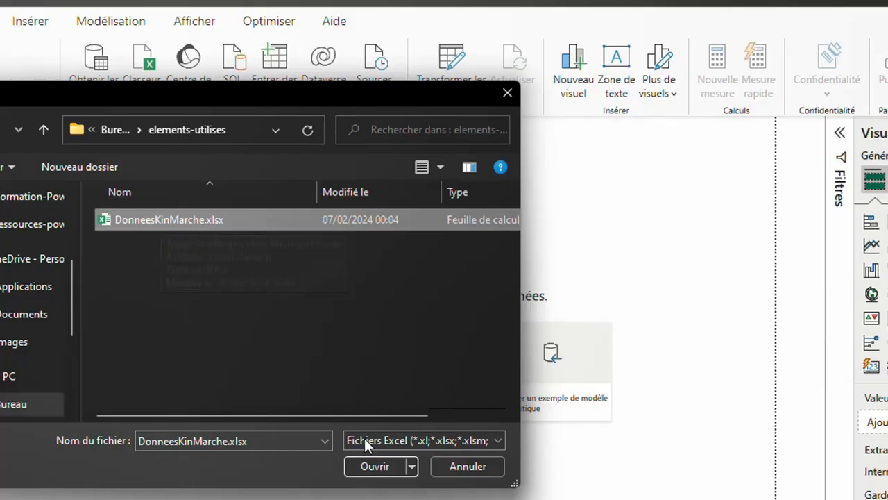
click(375, 467)
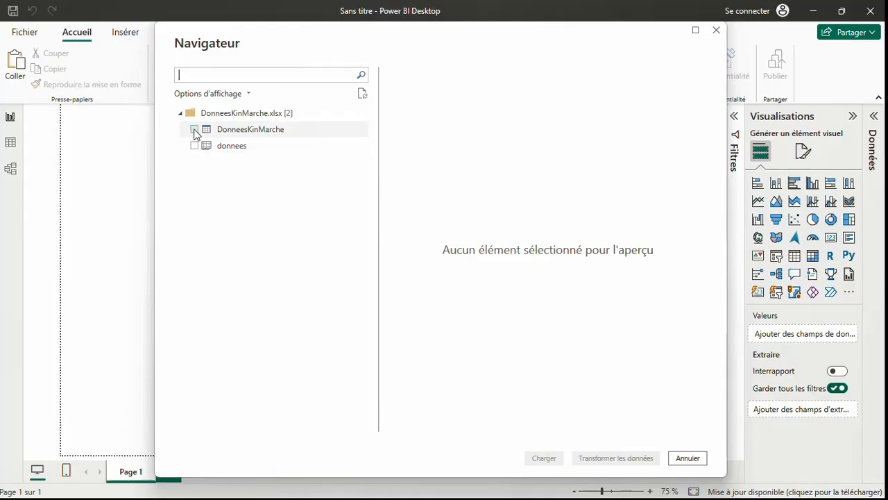
- Preview the DonneesKinMarche table, load it into the report and expand its list of fields
click(195, 130)
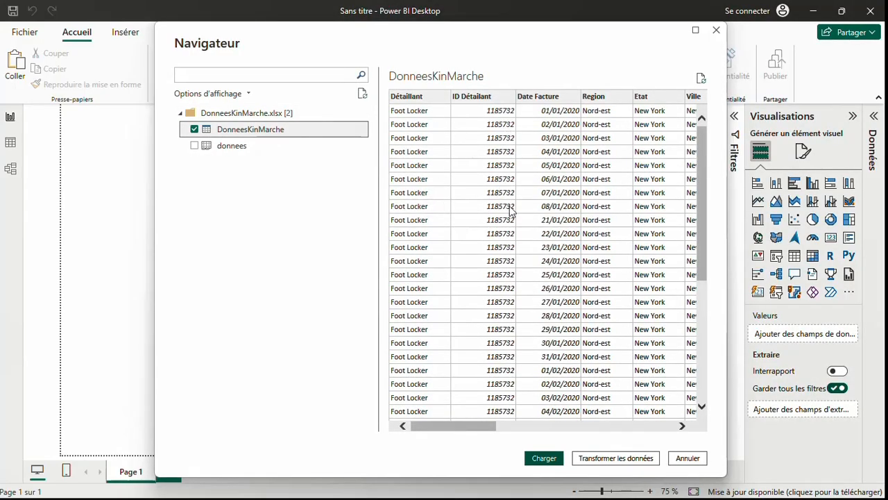
scroll(510, 210, right, 3)
scroll(510, 210, left, 3)
scroll(510, 211, right, 3)
scroll(510, 211, left, 3)
click(544, 460)
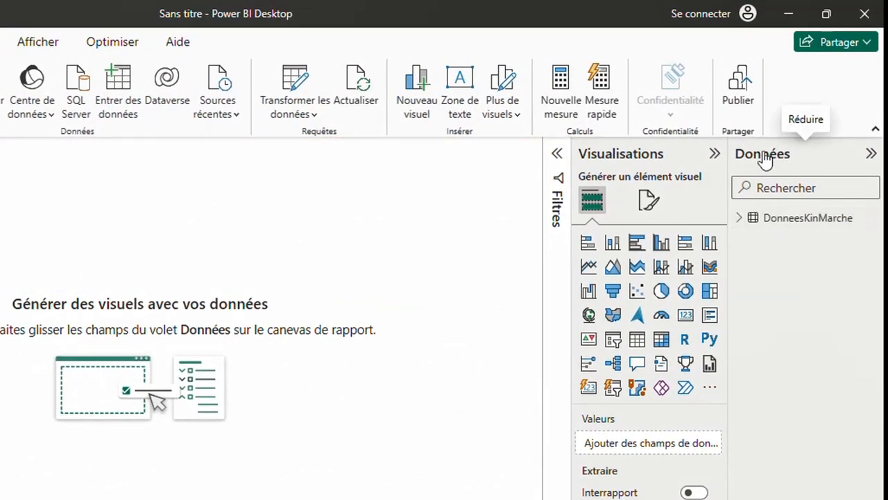
mouse_move(781, 228)
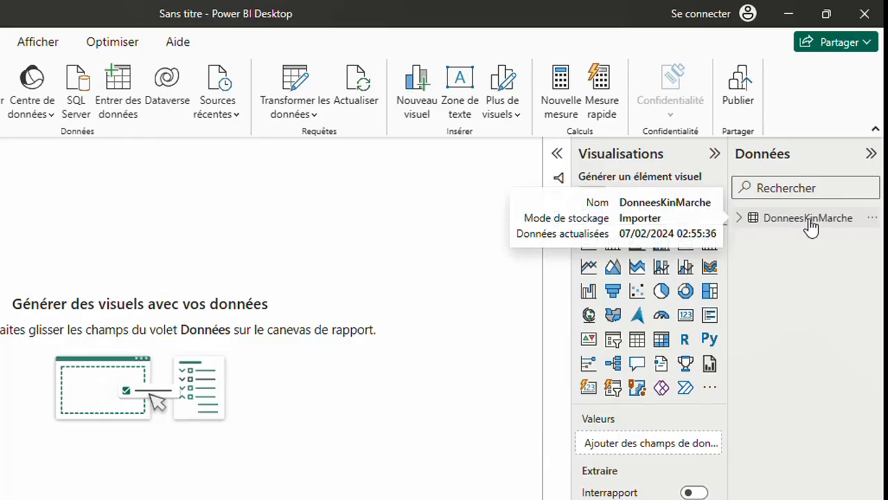
click(740, 218)
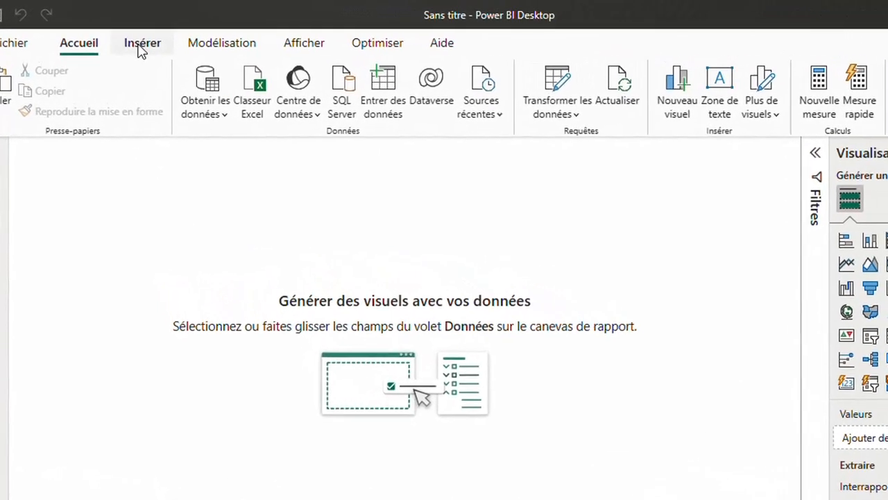
- Insert a rectangle shape and stretch it into a vertical band covering the full page height along the page's left edge
click(142, 46)
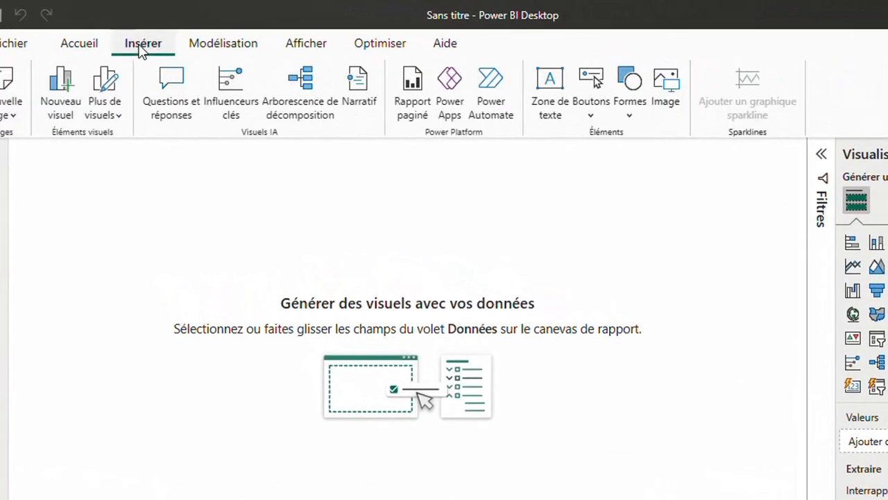
click(630, 90)
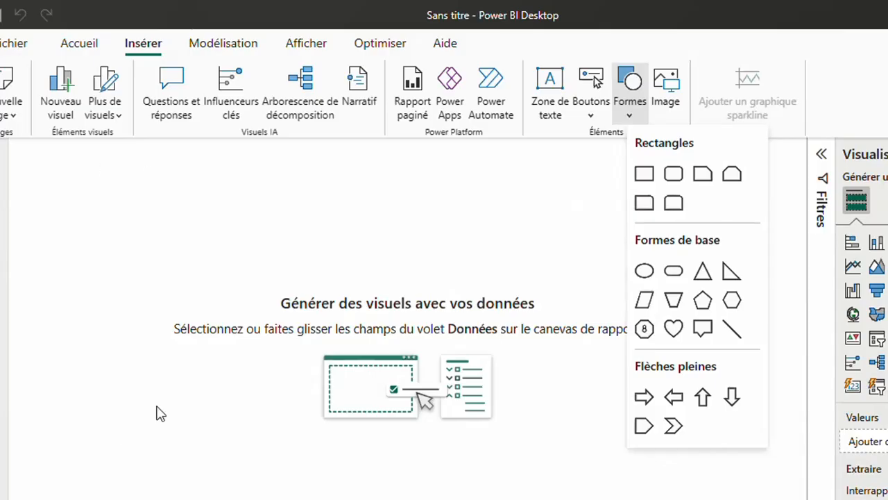
click(645, 174)
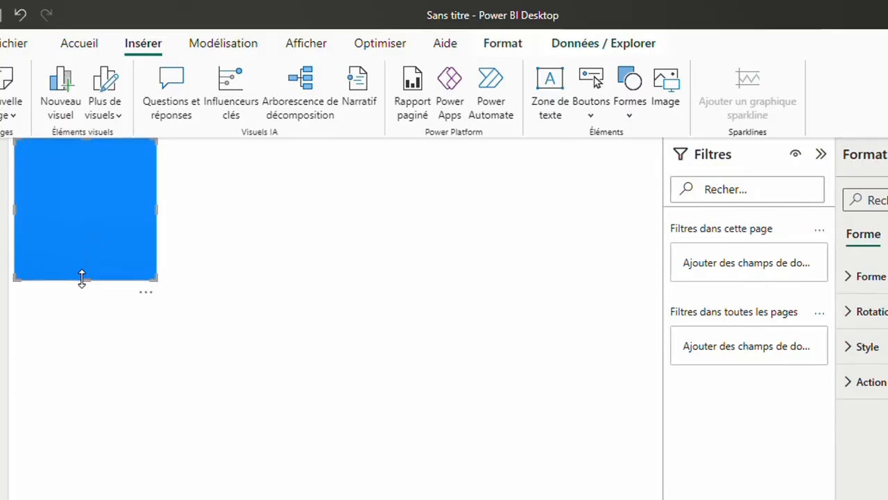
drag(86, 279, 58, 498)
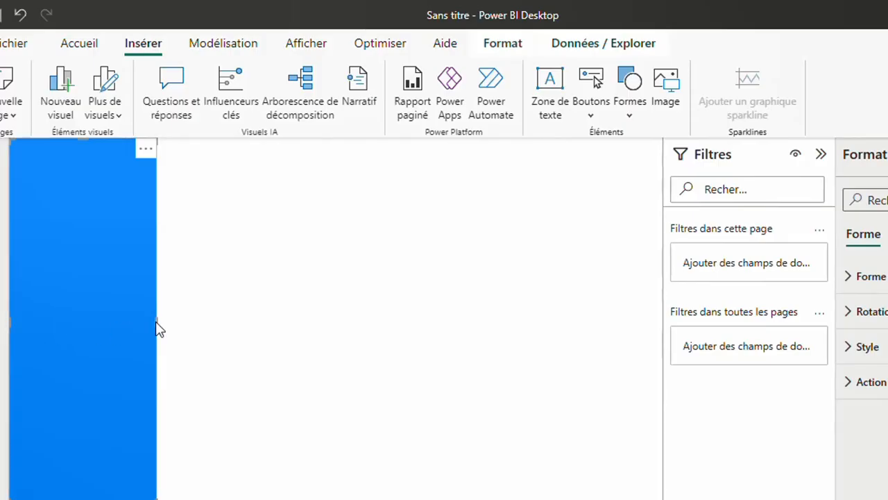
drag(159, 327, 185, 320)
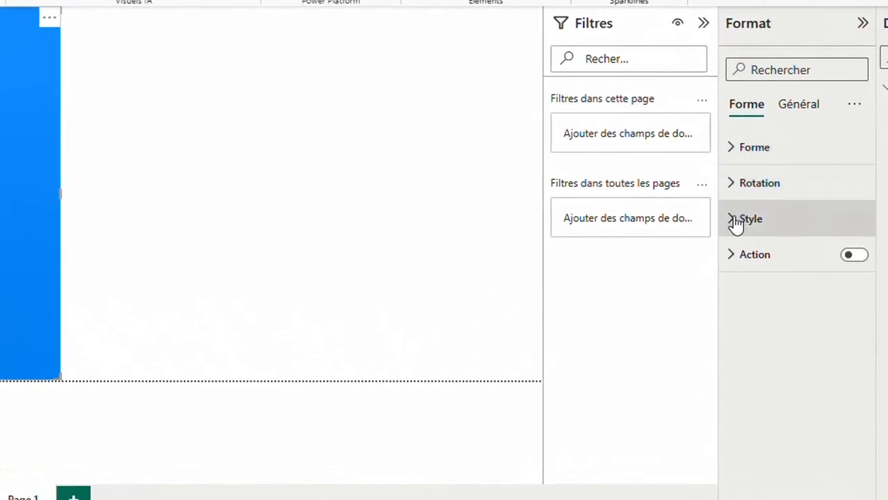
- Set the rectangle's fill to the custom red #FF0000
click(737, 221)
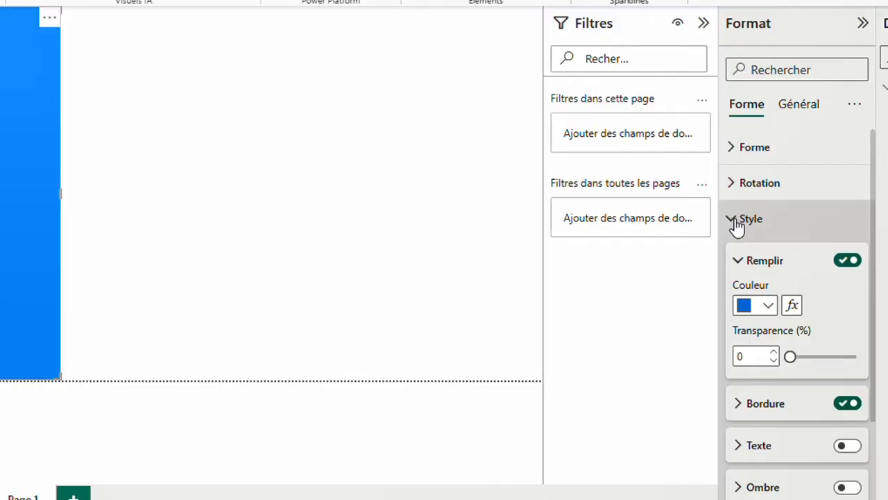
click(769, 306)
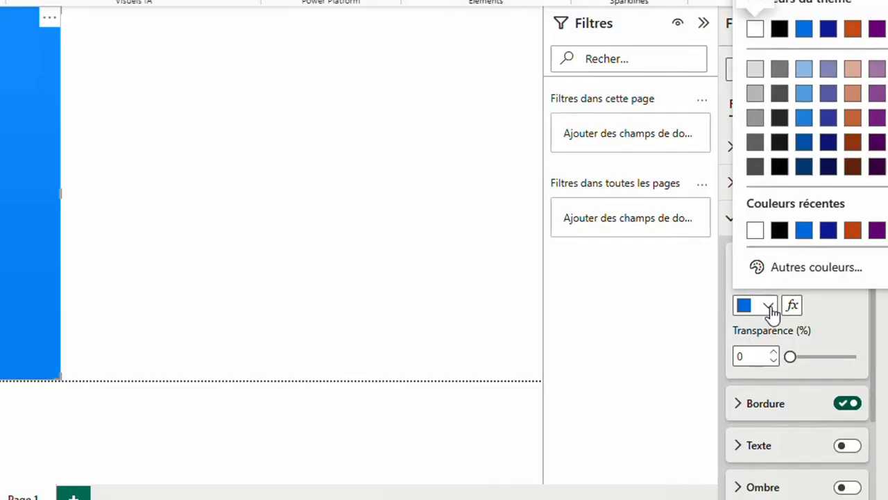
click(802, 268)
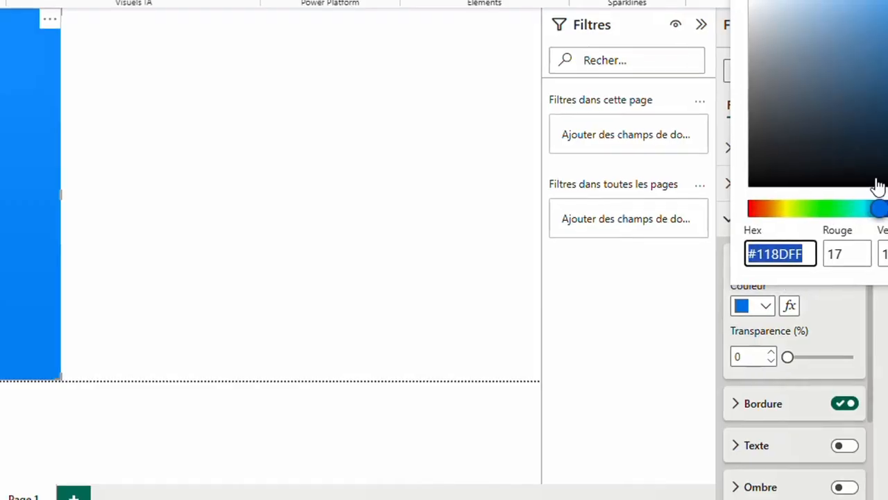
drag(807, 232, 678, 234)
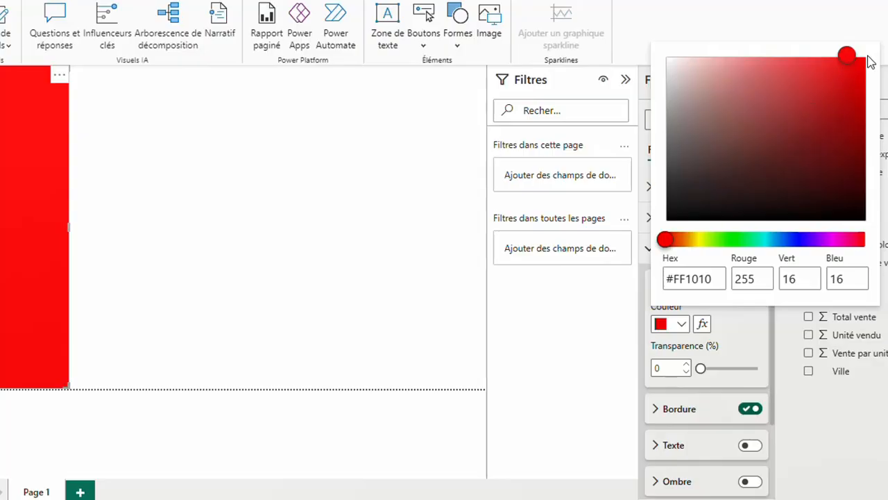
click(865, 62)
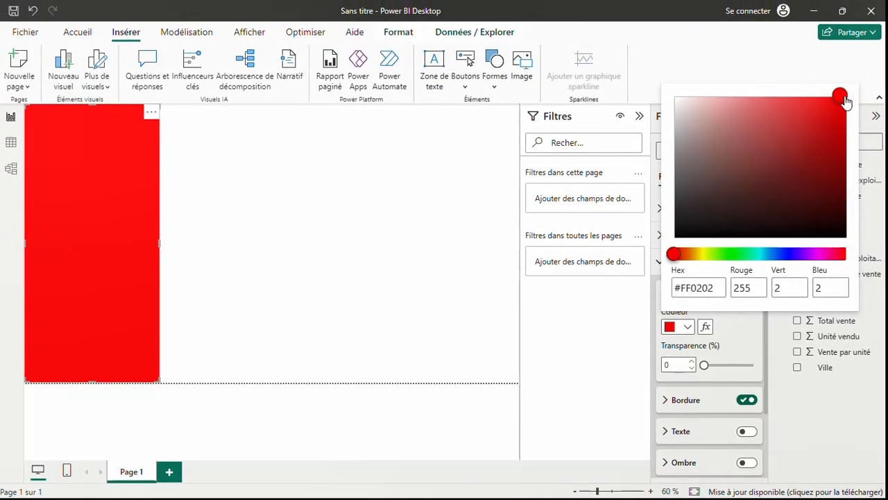
drag(846, 101, 860, 92)
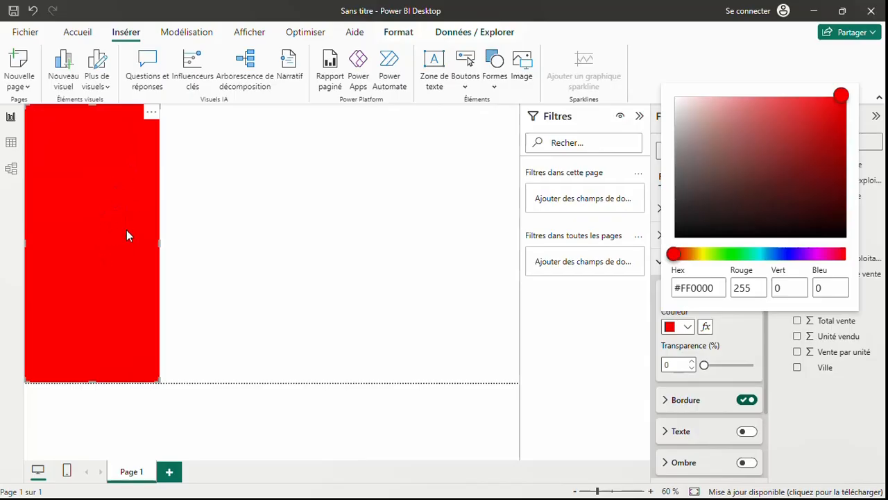
key(Escape)
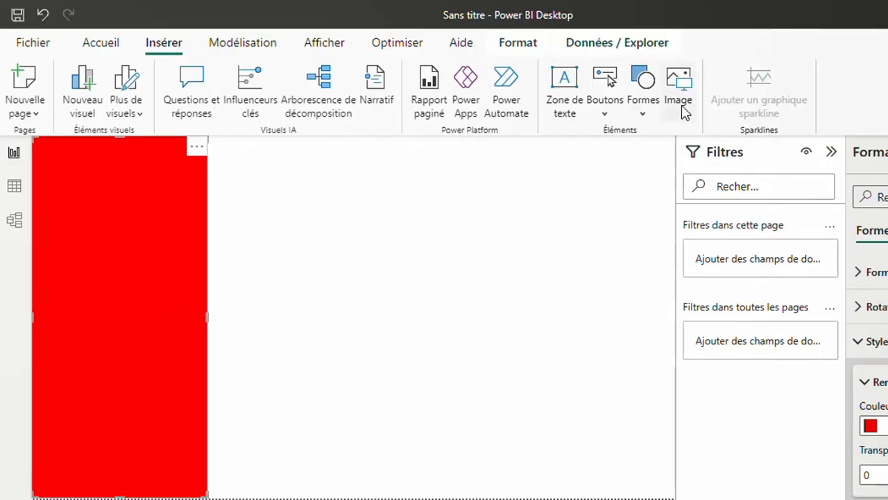
- Insert the kin-marche.png image, reduce its height and place it over the top of the red rectangle
click(684, 100)
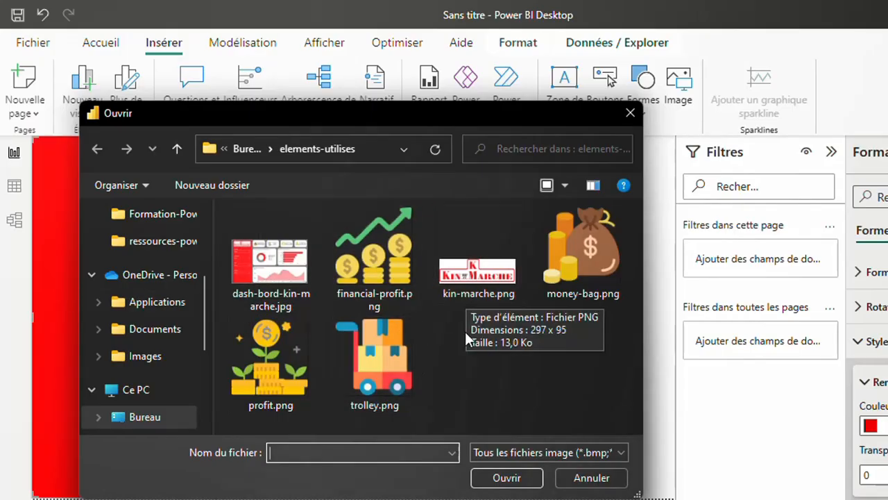
click(473, 297)
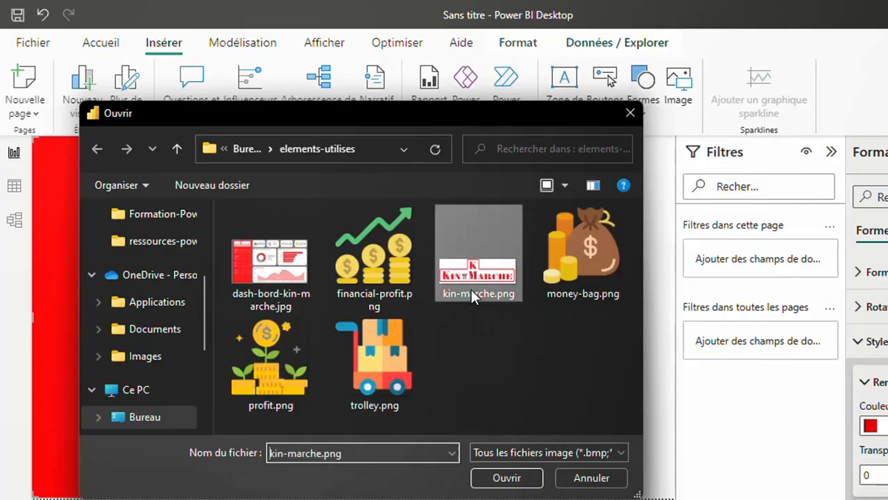
click(493, 481)
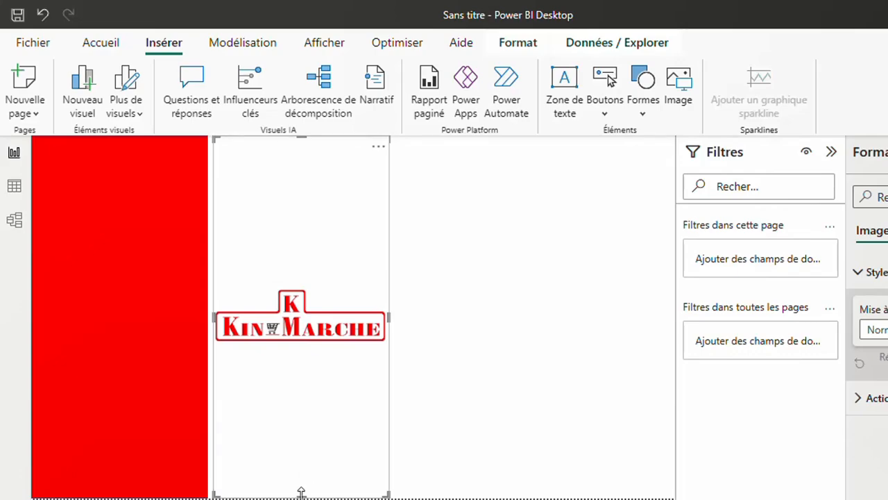
mouse_move(302, 491)
mouse_down()
mouse_move(304, 194)
mouse_move(301, 203)
mouse_move(184, 211)
mouse_move(170, 188)
mouse_up()
- Widen the red rectangle slightly so it extends past the logo's width, and deselect it
click(189, 276)
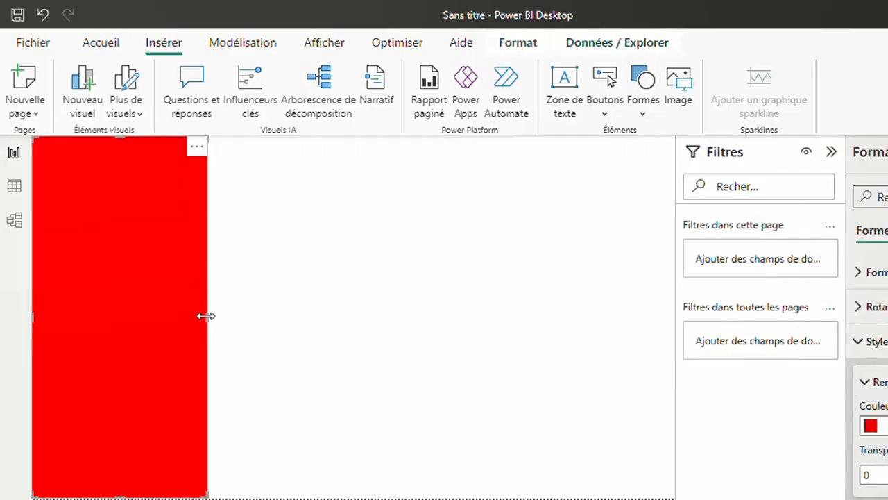
drag(206, 316, 222, 323)
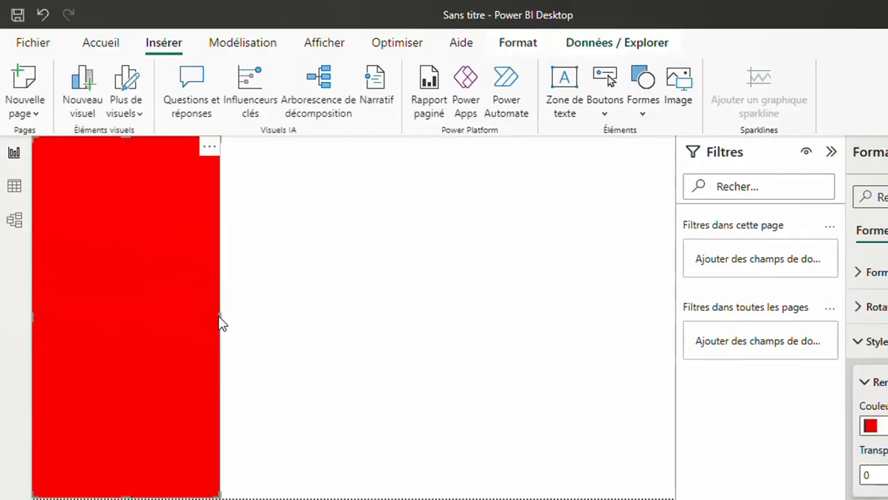
click(310, 311)
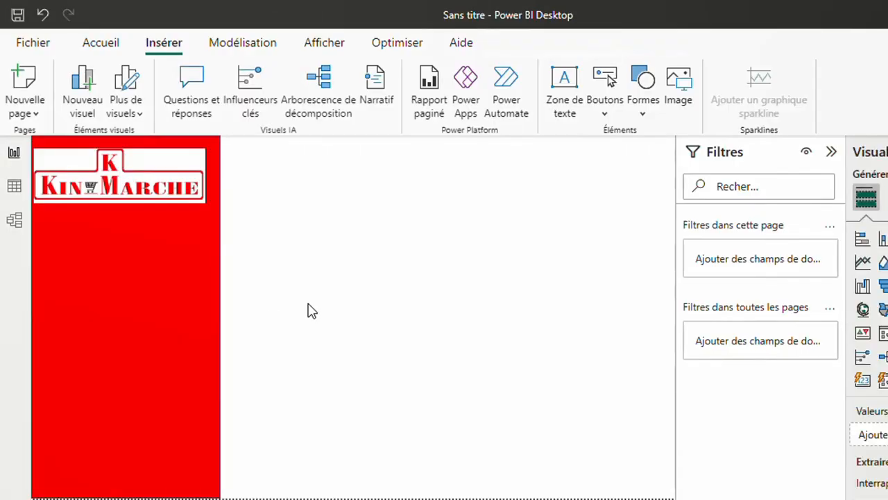
- Bring the Kin Marche logo to the front and shift it so it is centred across the red rectangle
click(142, 192)
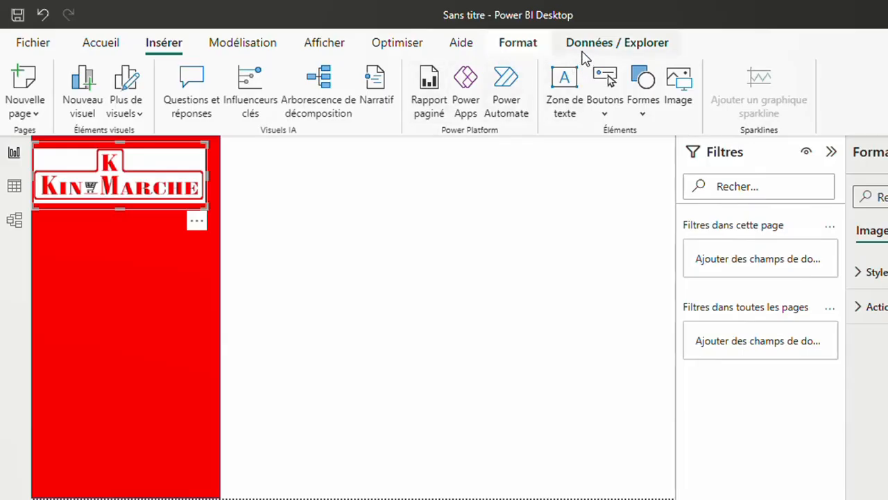
click(522, 52)
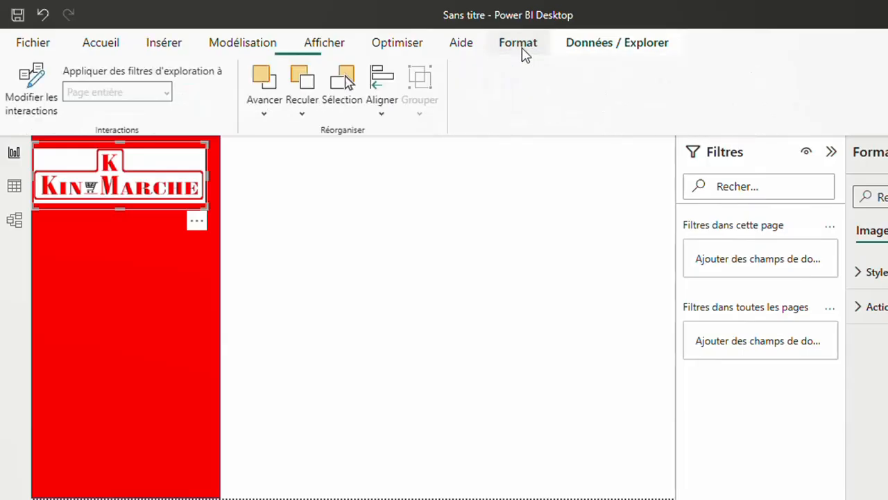
click(259, 109)
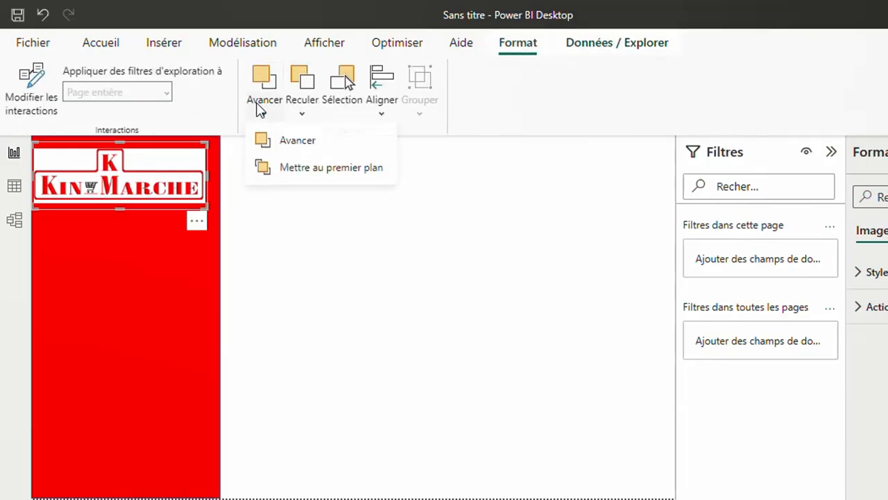
click(297, 170)
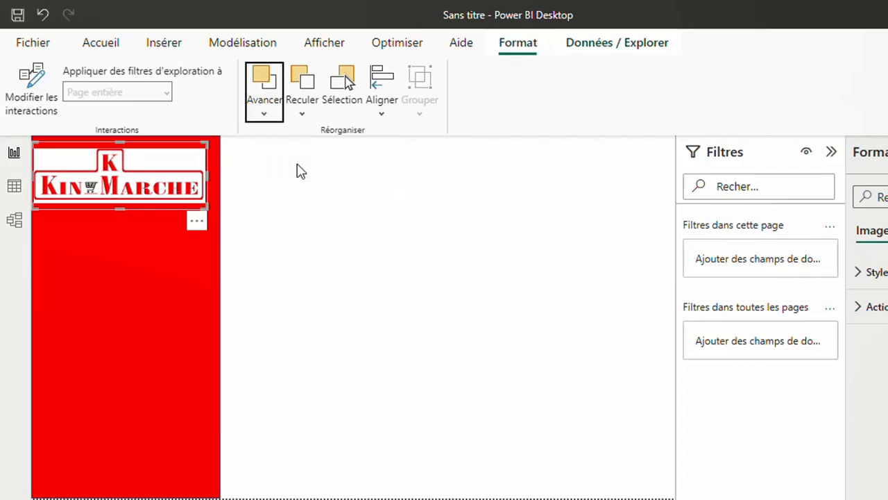
click(341, 227)
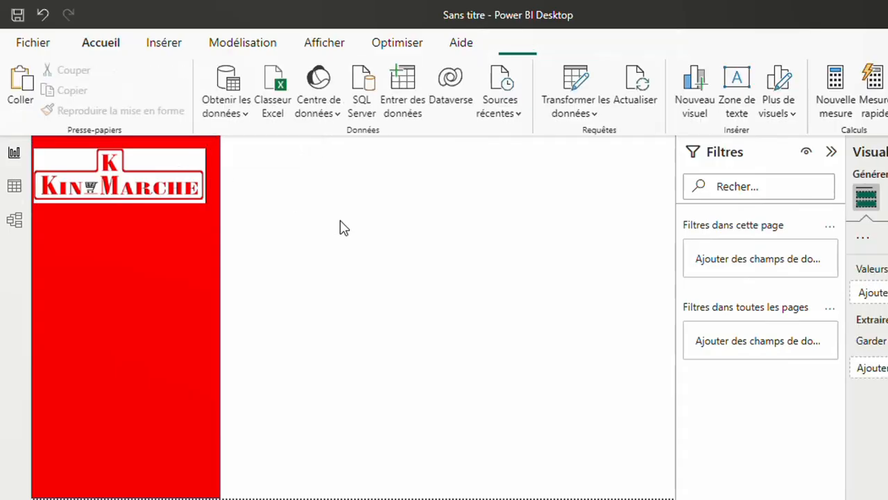
click(174, 188)
drag(175, 186, 182, 188)
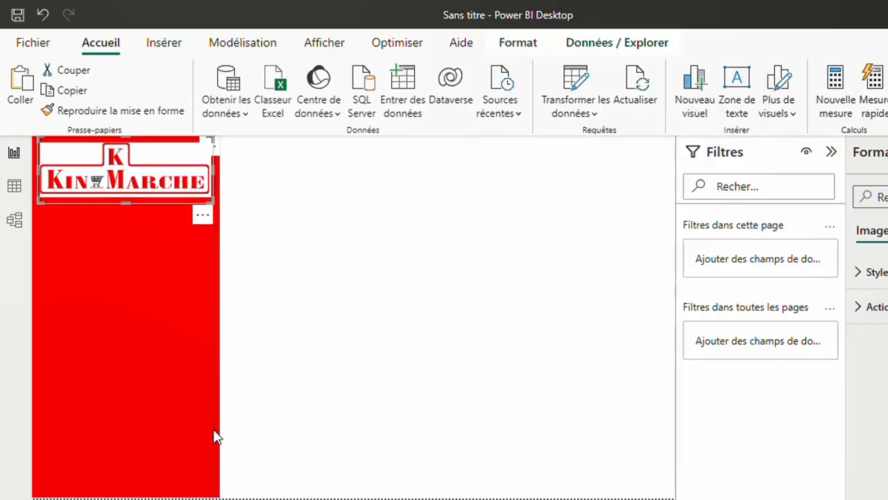
- Turn off the border of the red rectangle and deselect it
click(200, 326)
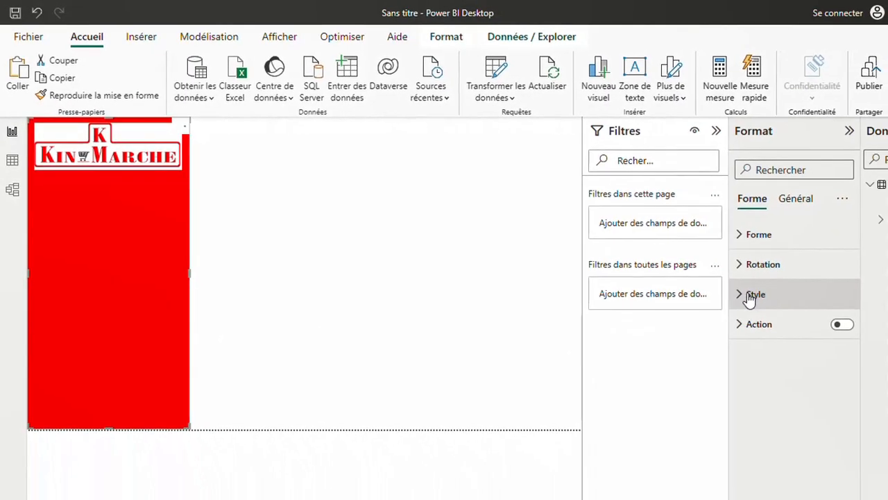
click(749, 296)
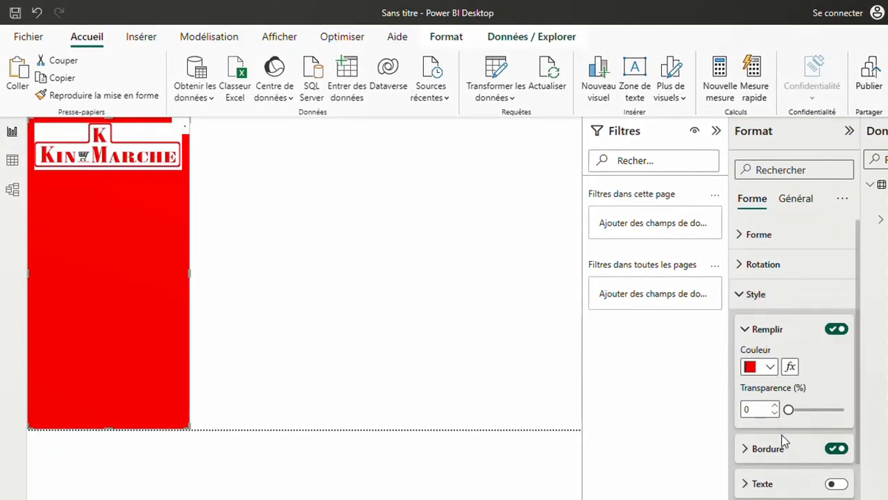
click(836, 449)
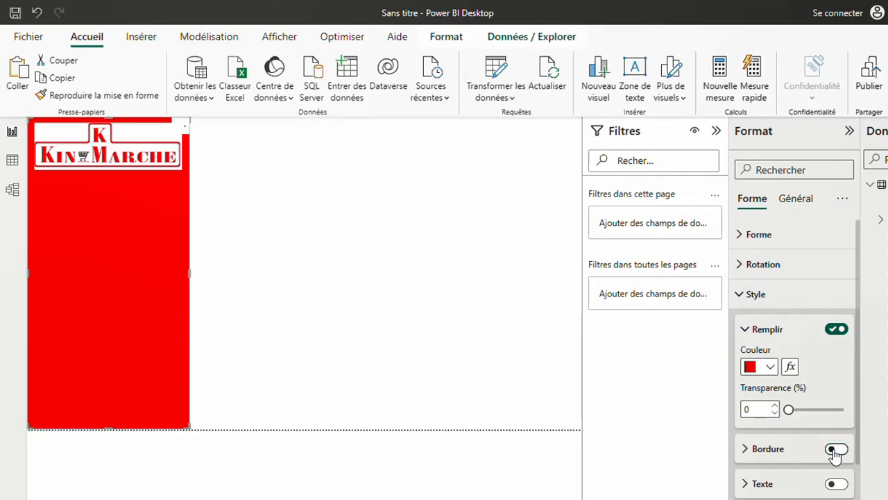
click(345, 338)
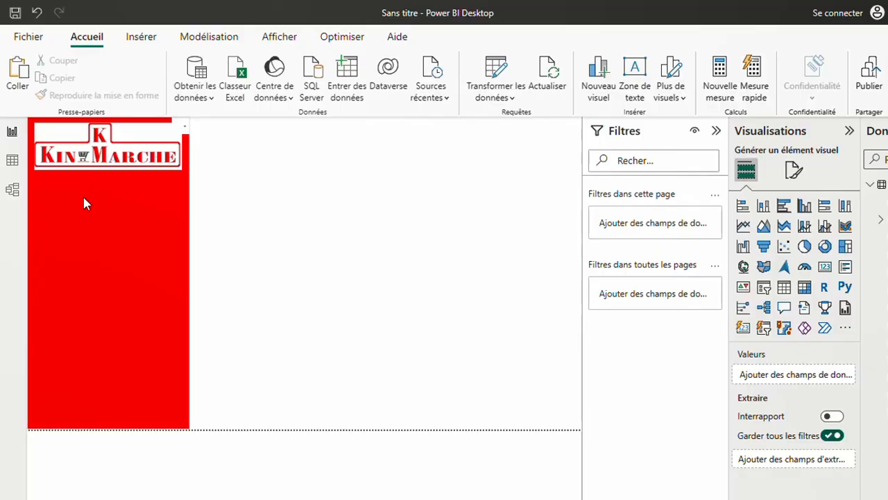
- Add a slicer on the Produit field, shrink it and place it on the red band just below the logo
click(764, 288)
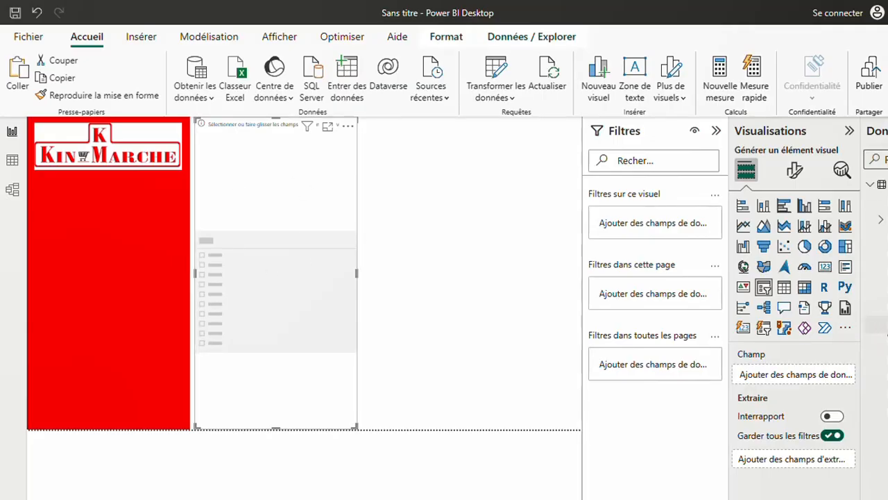
click(887, 326)
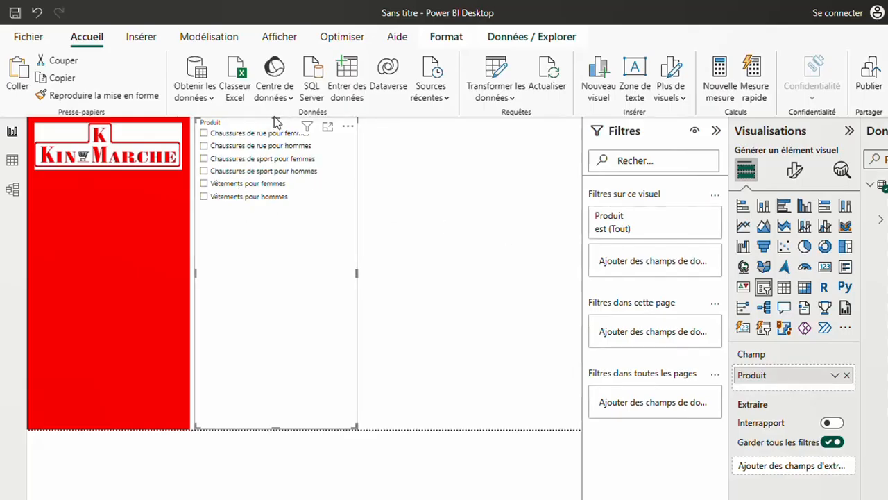
drag(276, 118, 100, 186)
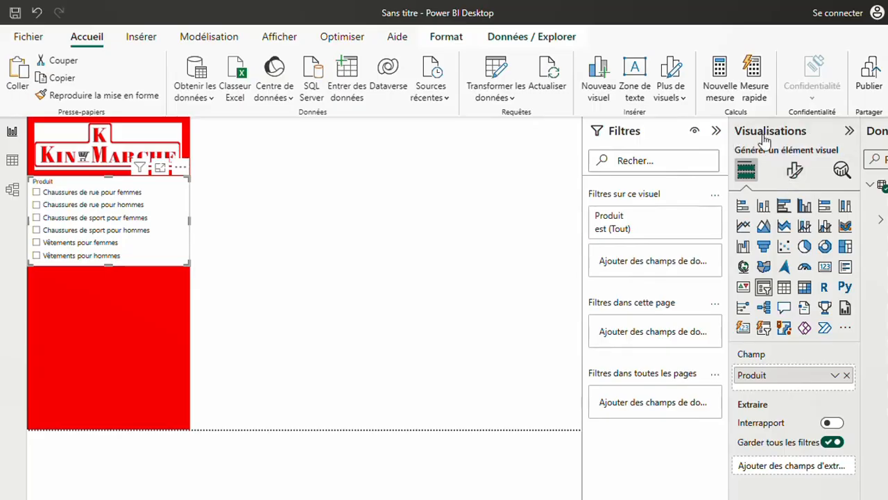
- Set the Produit slicer's style to Liste déroulante and check its list by expanding and collapsing it
click(795, 181)
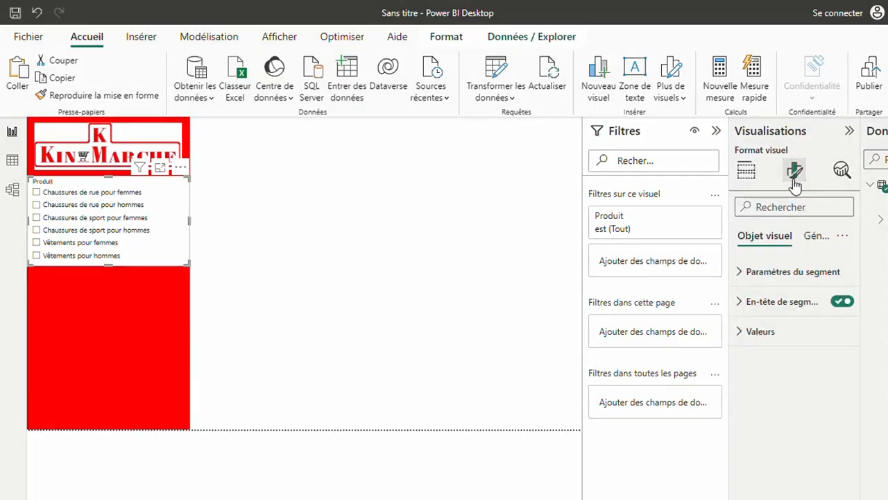
click(761, 272)
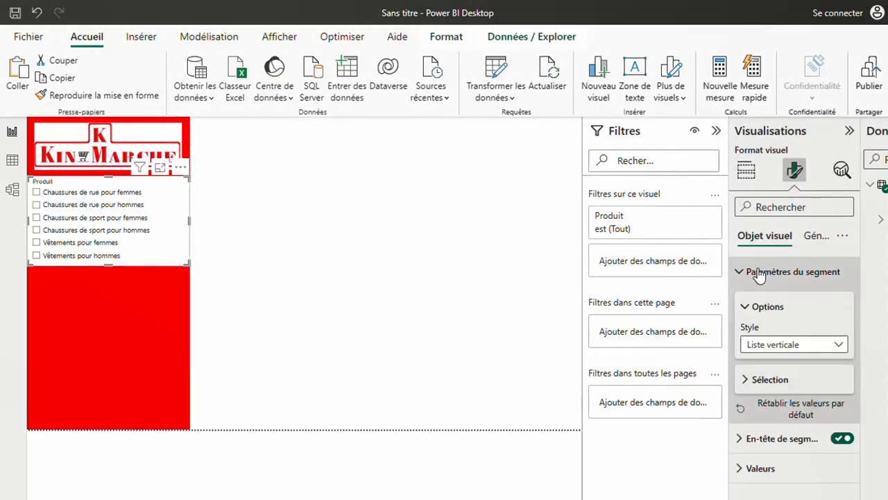
click(771, 345)
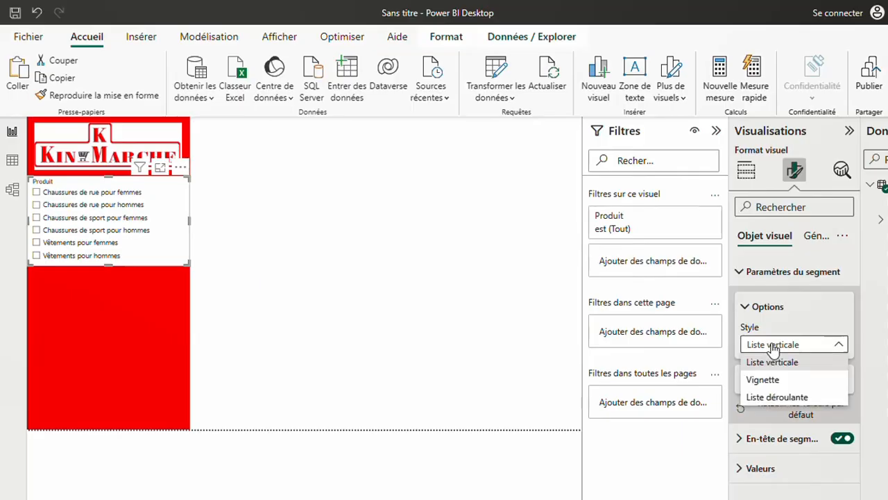
click(774, 397)
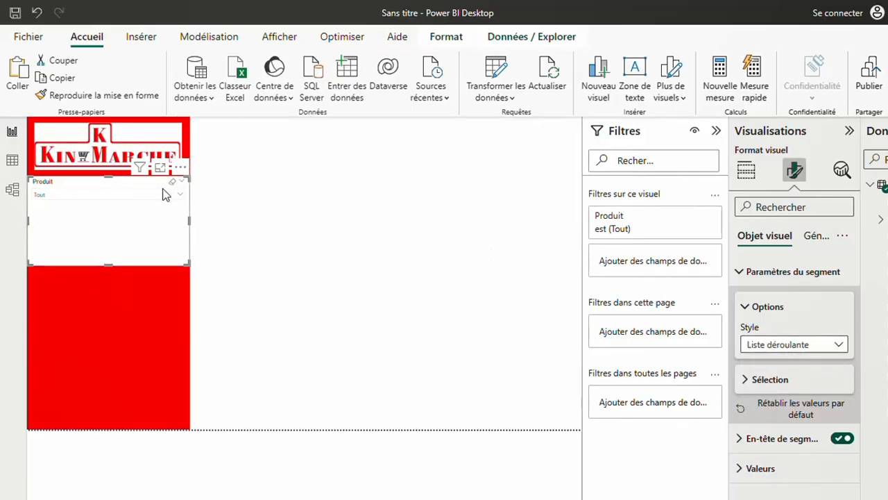
click(180, 196)
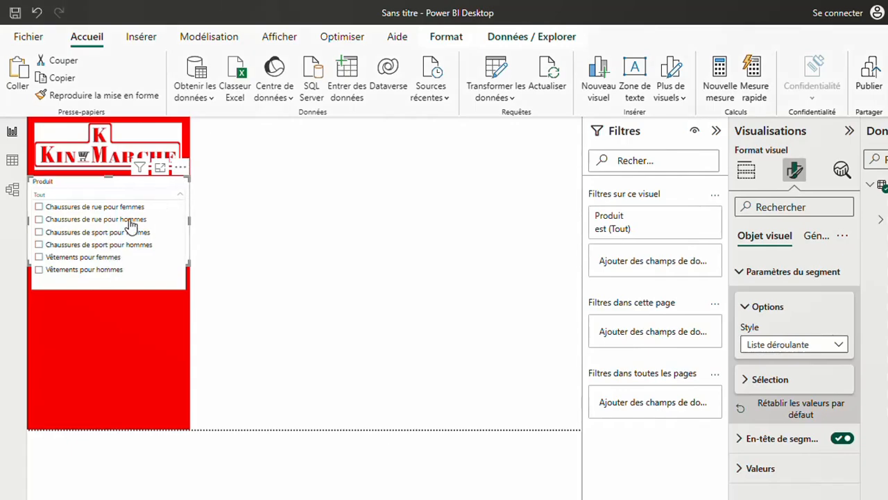
click(180, 196)
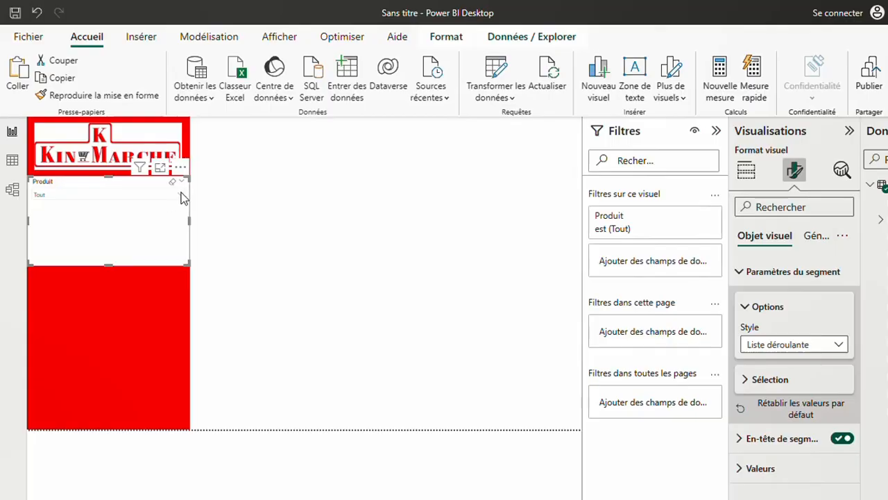
click(181, 193)
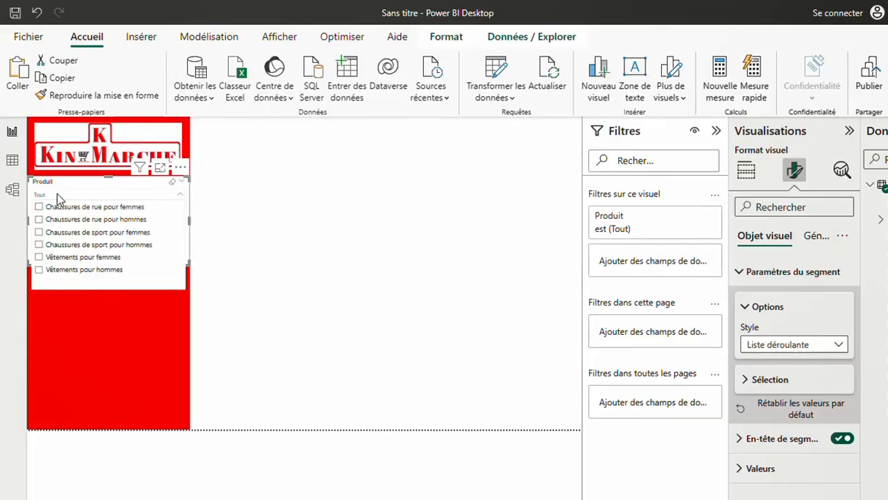
click(180, 195)
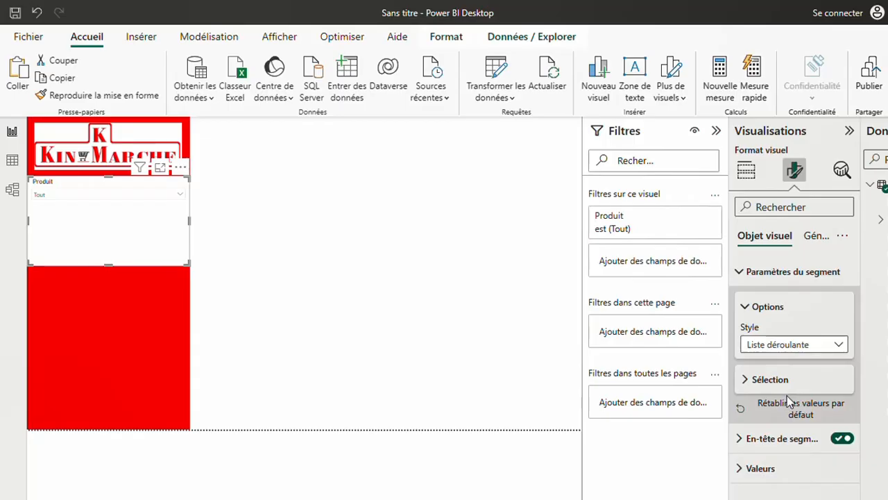
- Increase the font size of the Produit slicer's values to 17 and check the expanded list
click(749, 470)
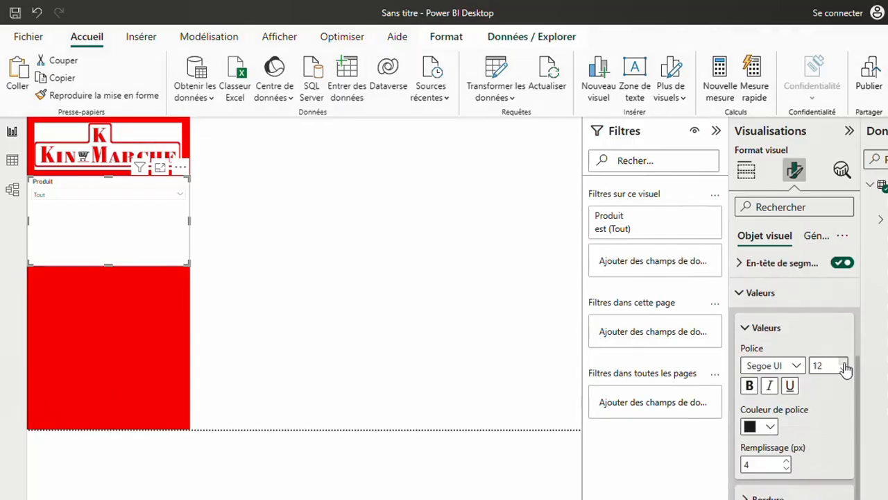
click(845, 363)
click(845, 363)
click(844, 363)
click(845, 363)
click(178, 200)
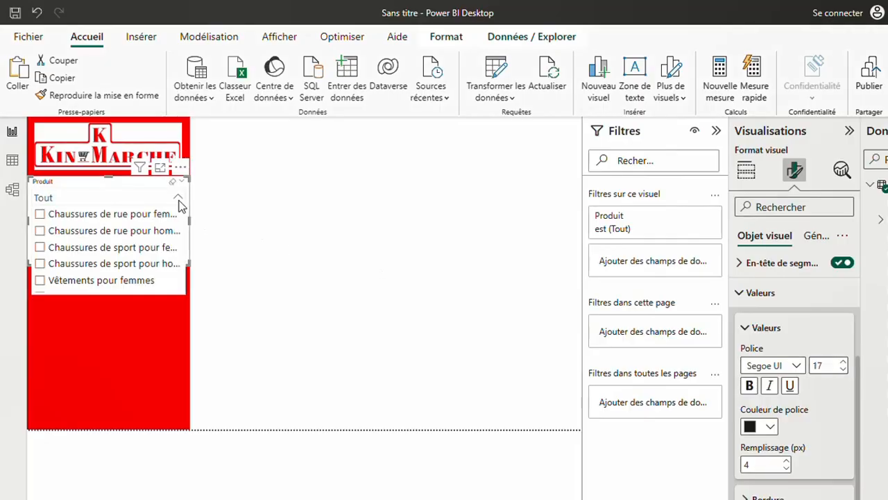
click(107, 198)
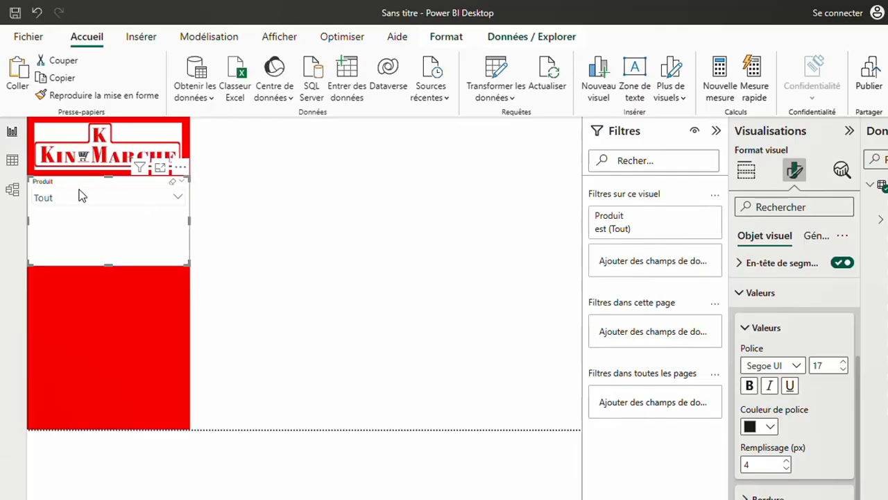
- Set the Produit slicer's background transparency to 100% and reduce the slicer's height to fit its dropdown
click(815, 238)
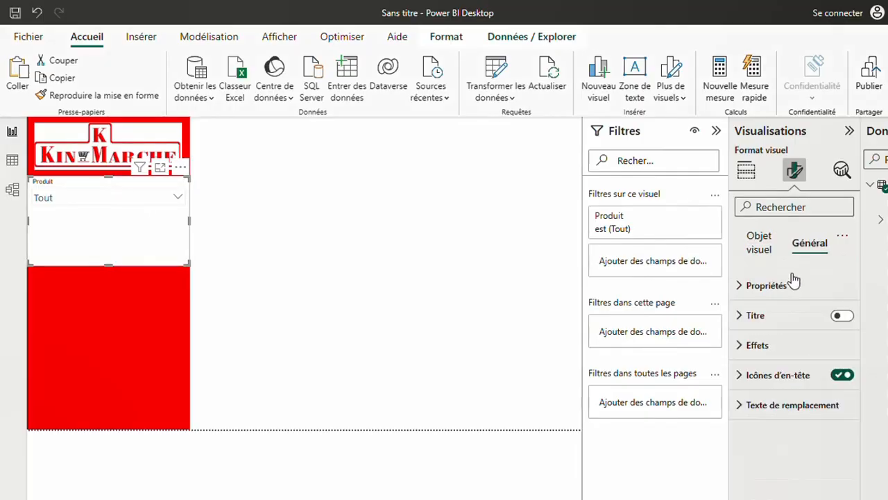
click(745, 347)
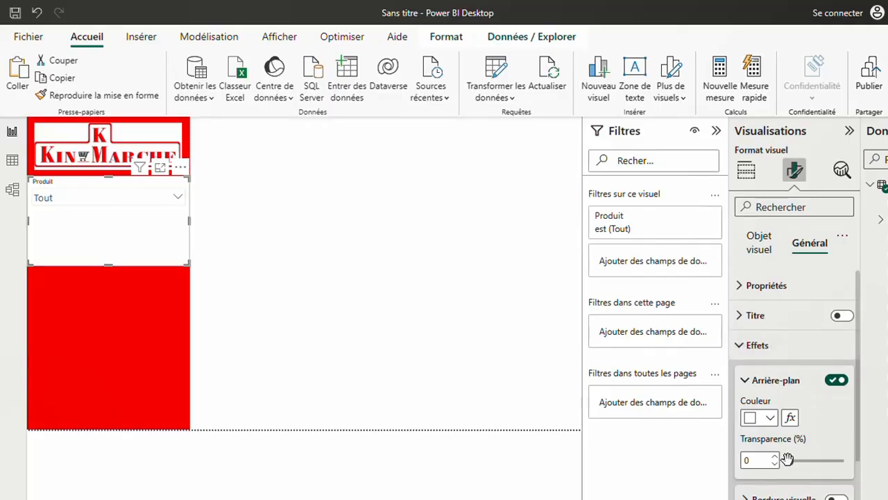
drag(788, 461, 856, 470)
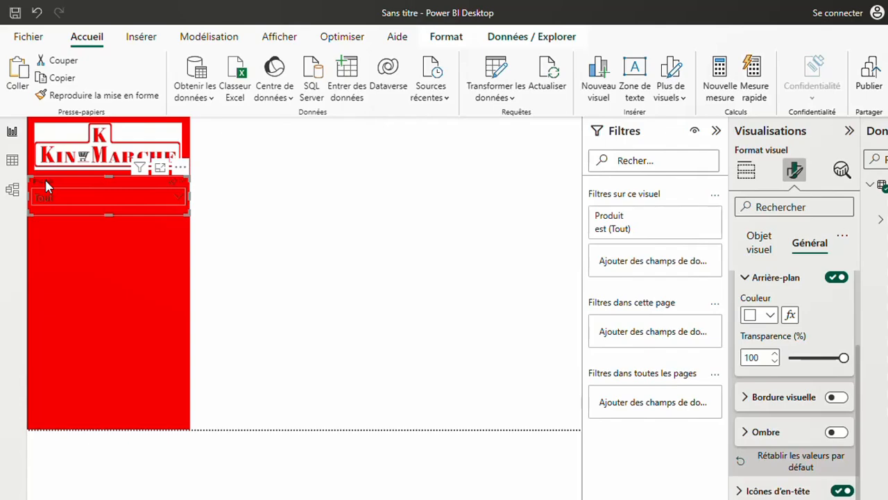
- Set the Produit slicer's header text to size 17 and colour it white (Blanc)
click(759, 243)
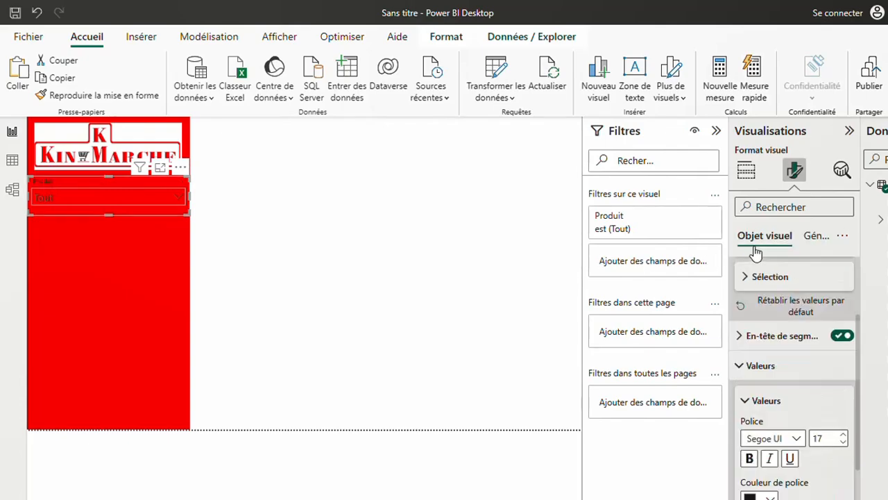
click(741, 335)
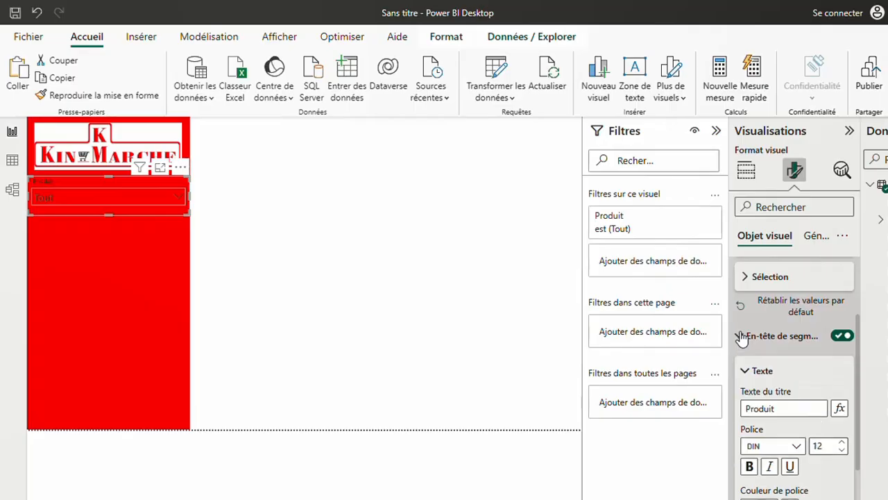
click(843, 442)
click(843, 442)
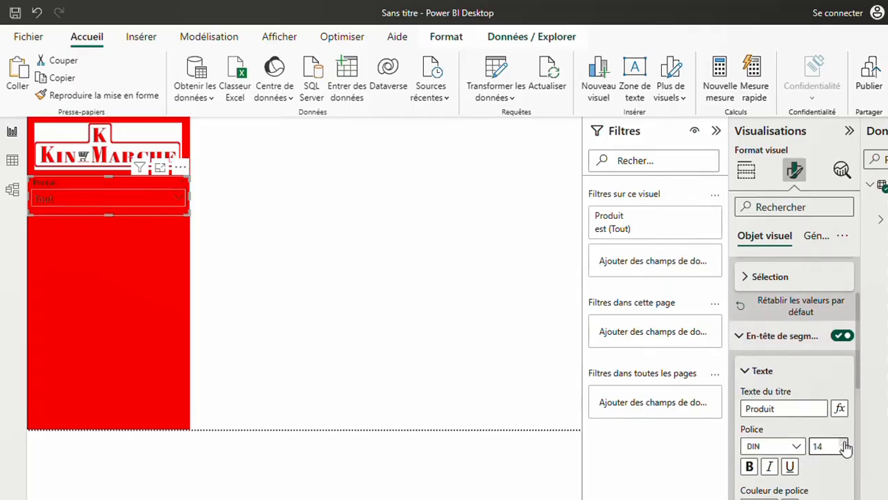
click(843, 442)
click(843, 442)
click(844, 443)
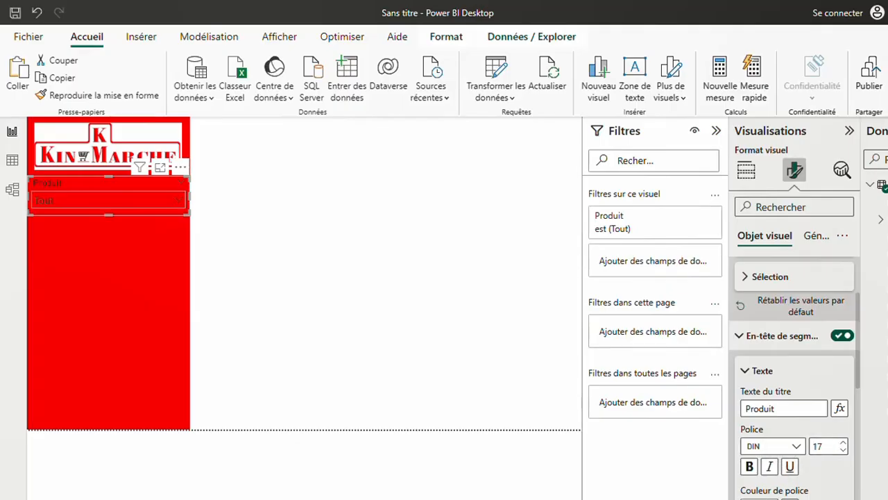
click(760, 497)
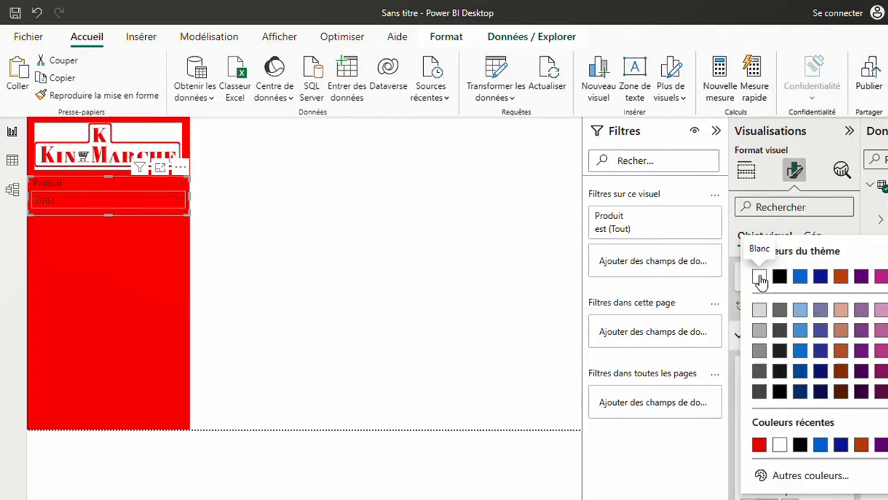
click(760, 277)
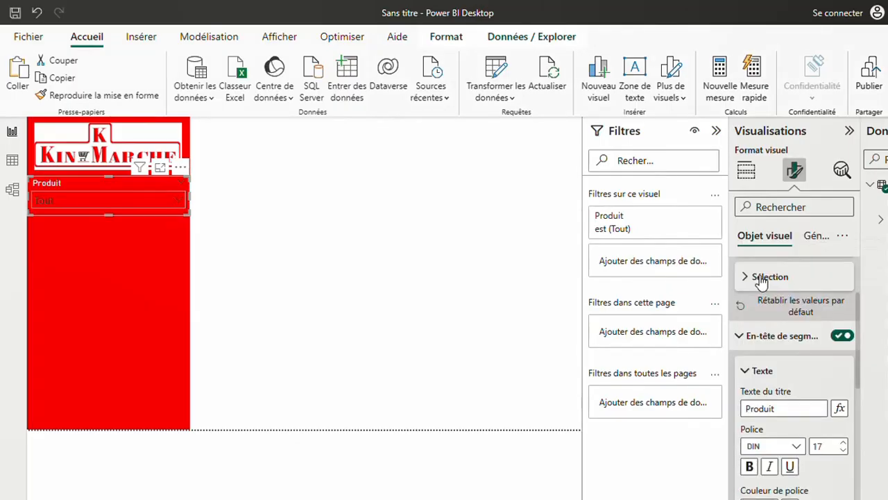
- Test the Produit slicer by selecting Chaussures de sport pour hommes, clear that selection and collapse the list
click(175, 207)
click(142, 268)
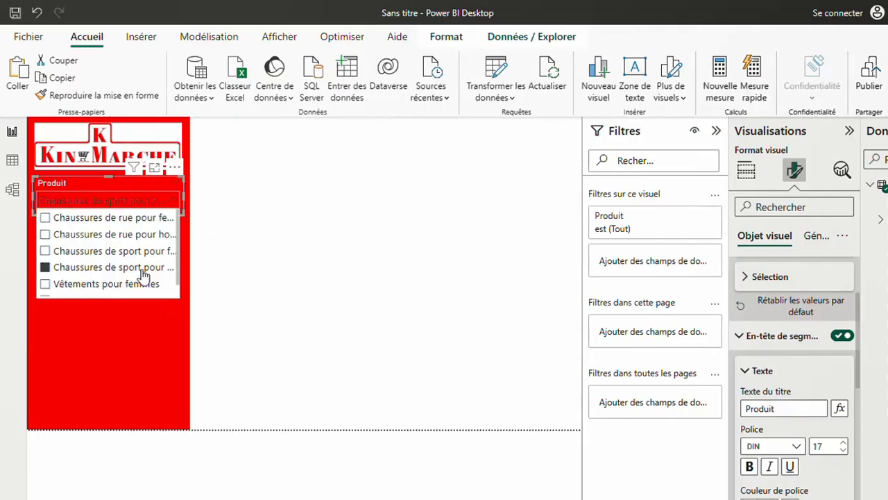
click(174, 202)
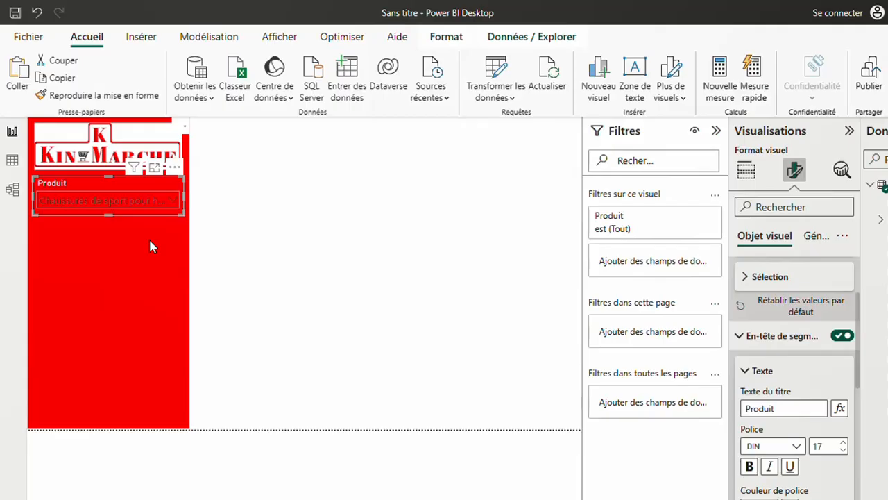
click(168, 198)
click(123, 271)
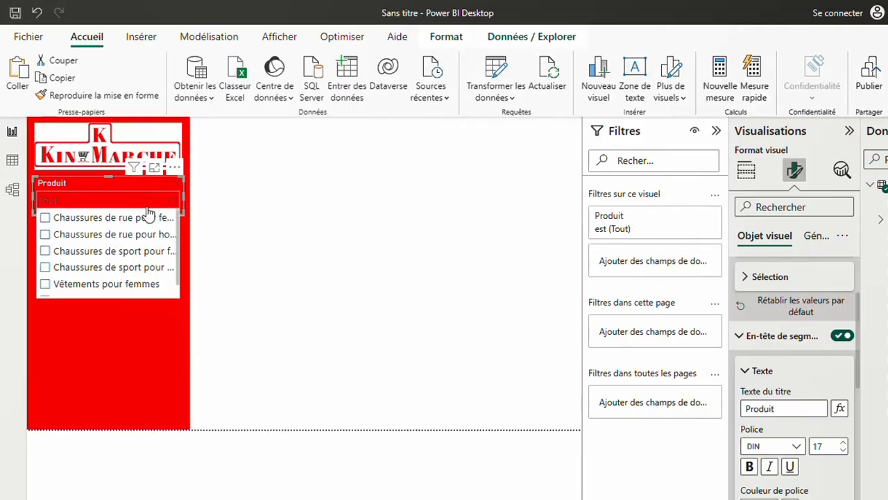
click(172, 201)
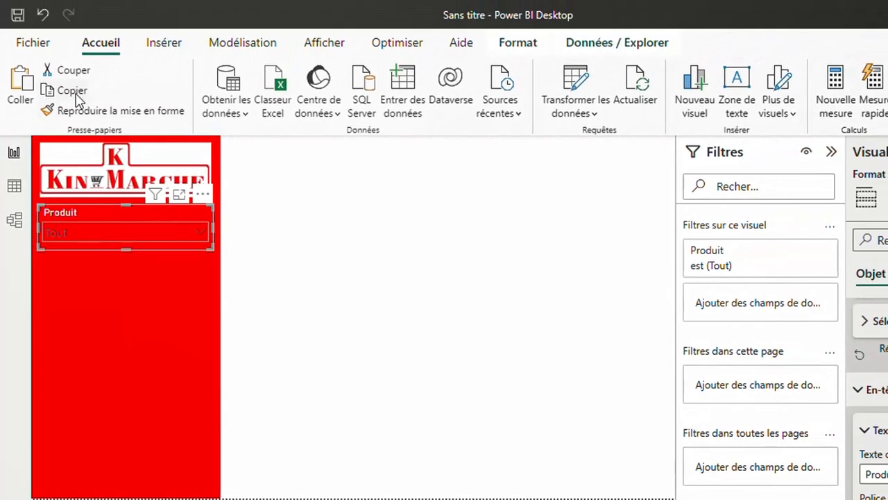
- Duplicate the Produit slicer three times and stack the copies one below the other in the red band
click(75, 92)
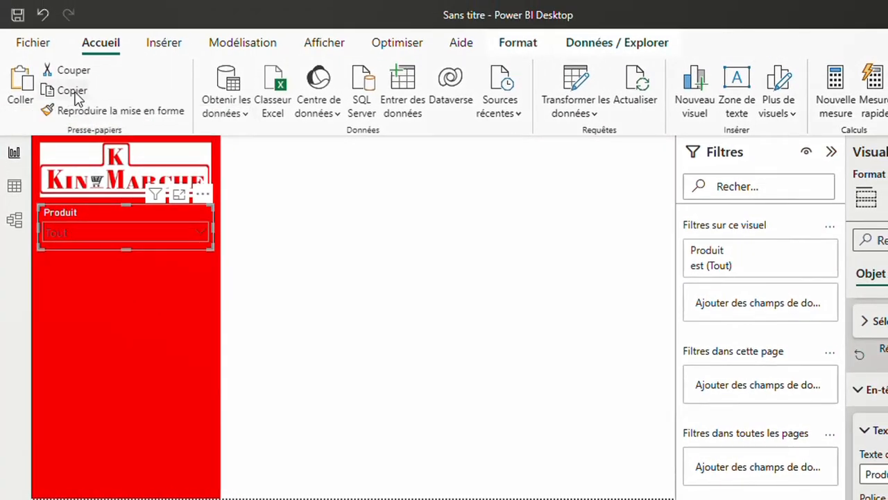
click(24, 79)
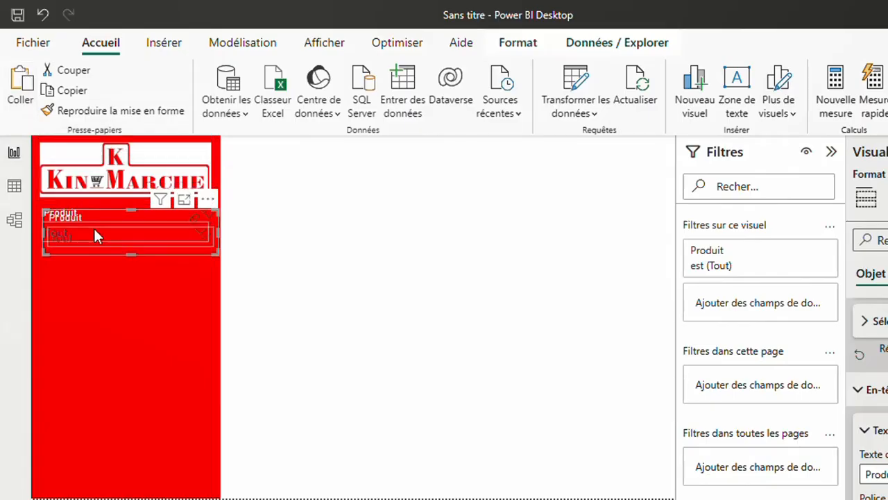
drag(102, 219, 108, 267)
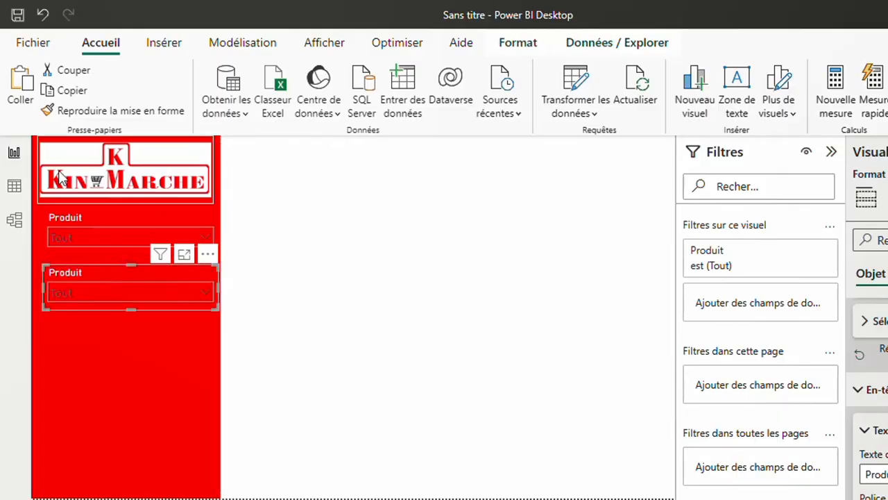
click(21, 83)
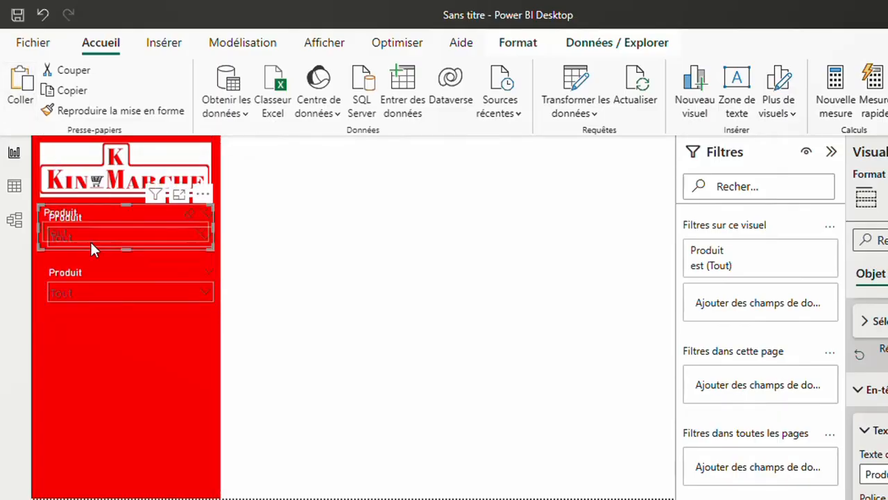
drag(89, 205, 97, 324)
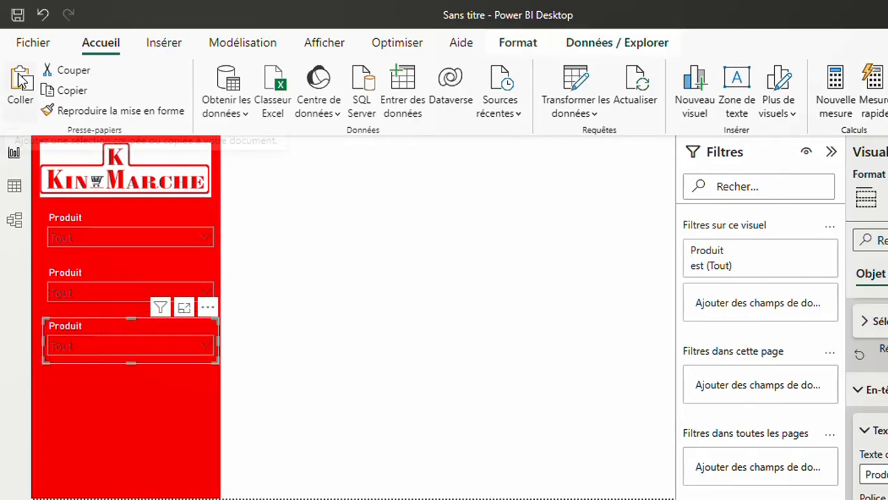
click(21, 80)
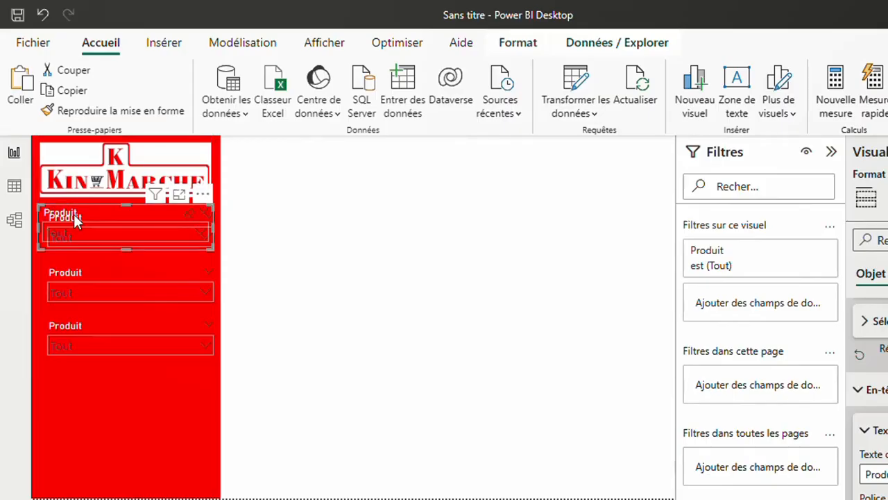
drag(74, 214, 84, 393)
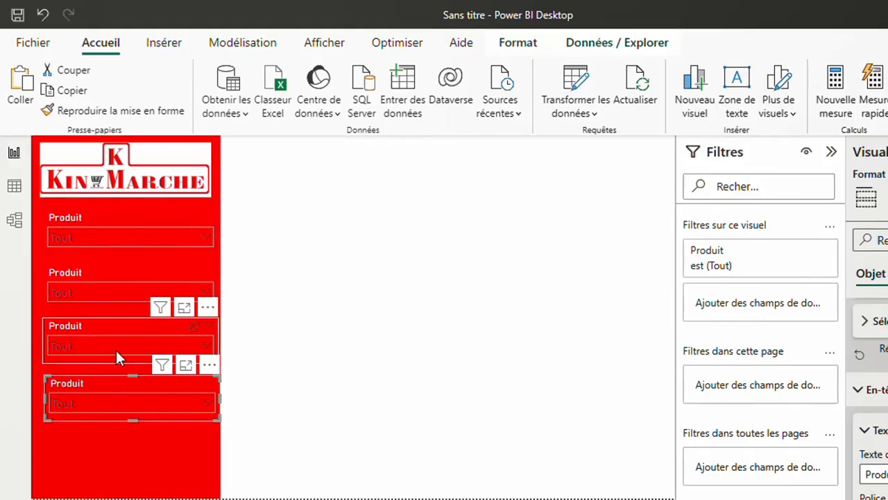
- Replace the Produit field with Détaillant in the second slicer and with Etat in the third
click(79, 275)
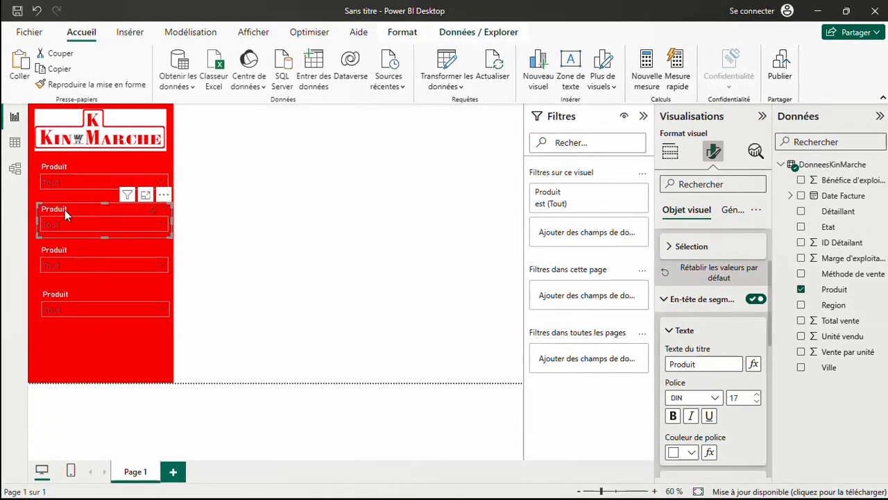
click(803, 291)
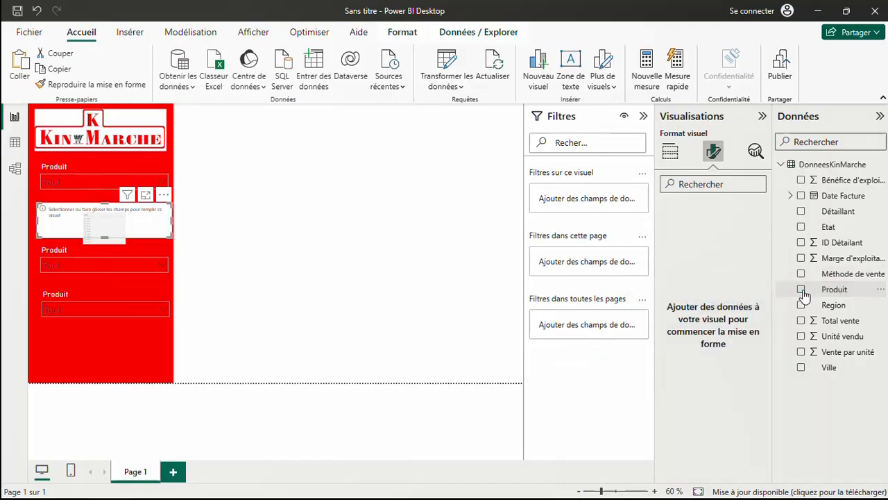
click(801, 212)
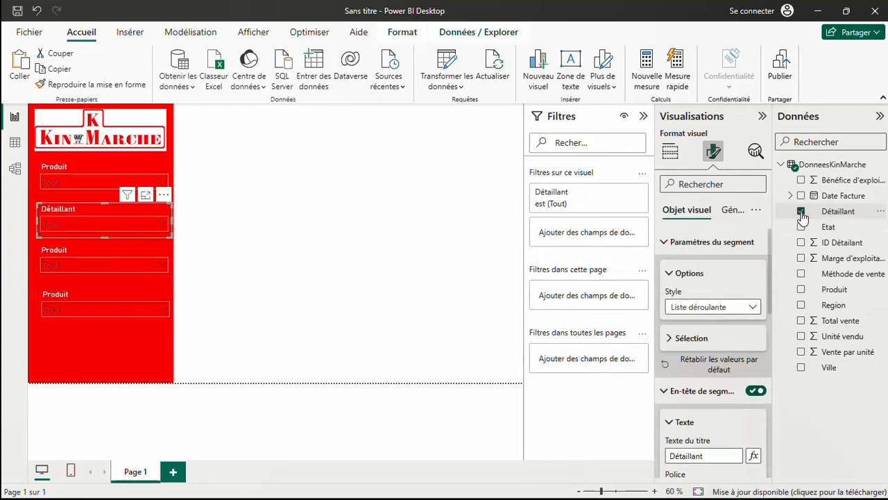
click(55, 260)
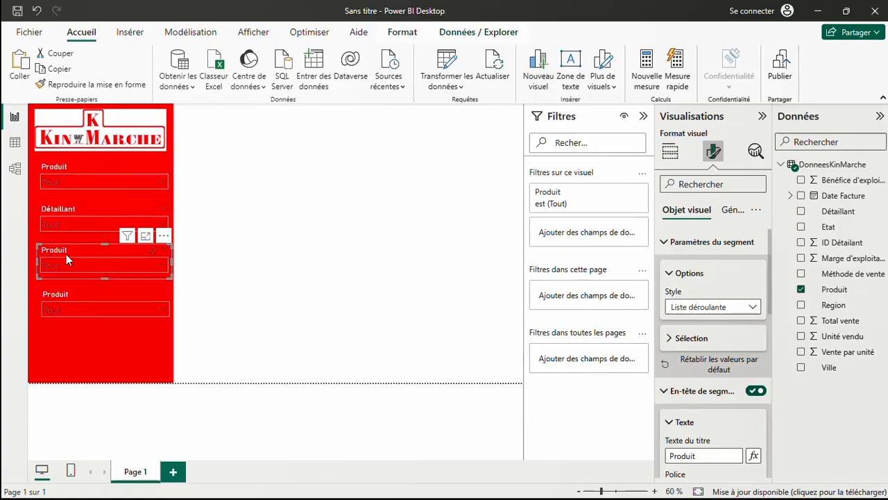
click(802, 290)
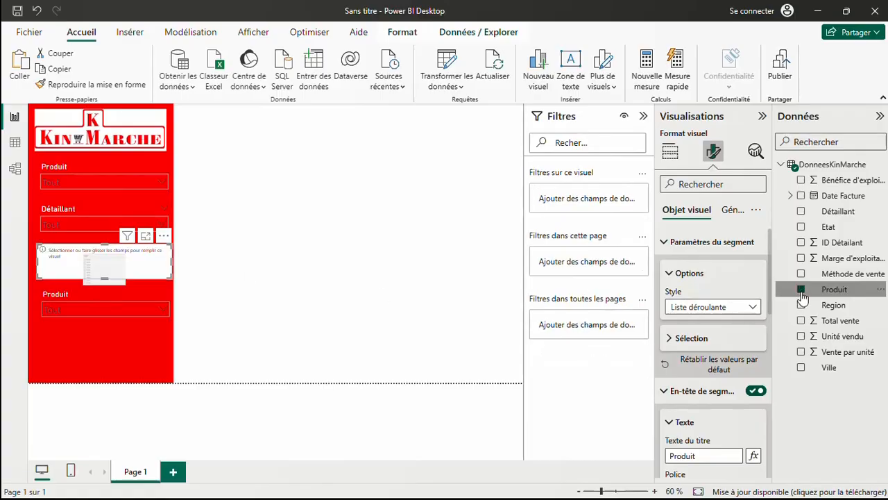
click(801, 227)
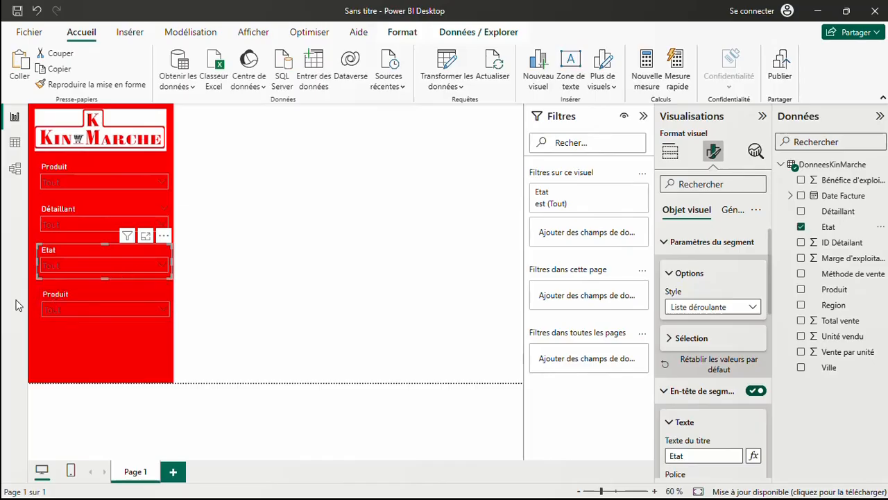
- Replace the Produit field in the fourth slicer with Année from the Date Facture date hierarchy, and deselect the slicer
click(59, 296)
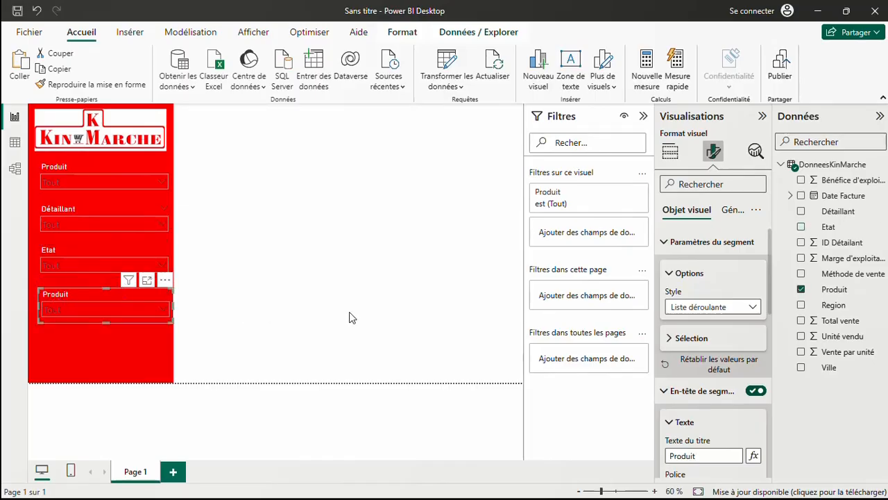
click(802, 290)
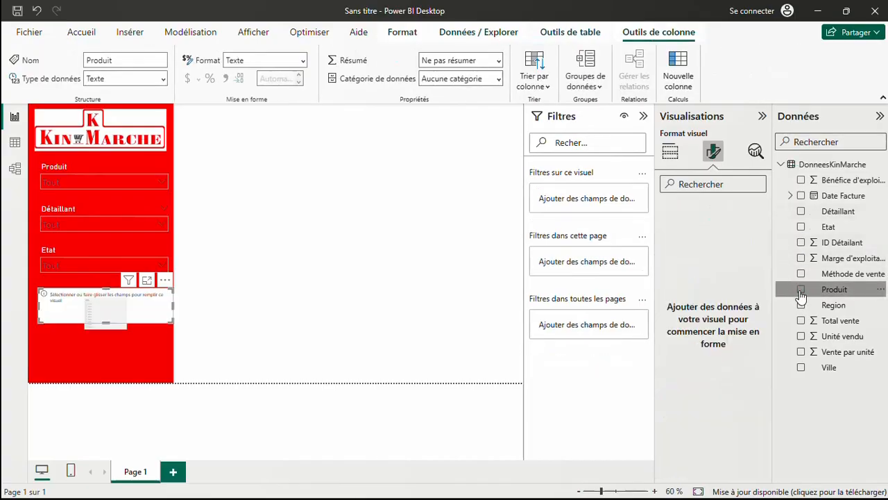
click(793, 196)
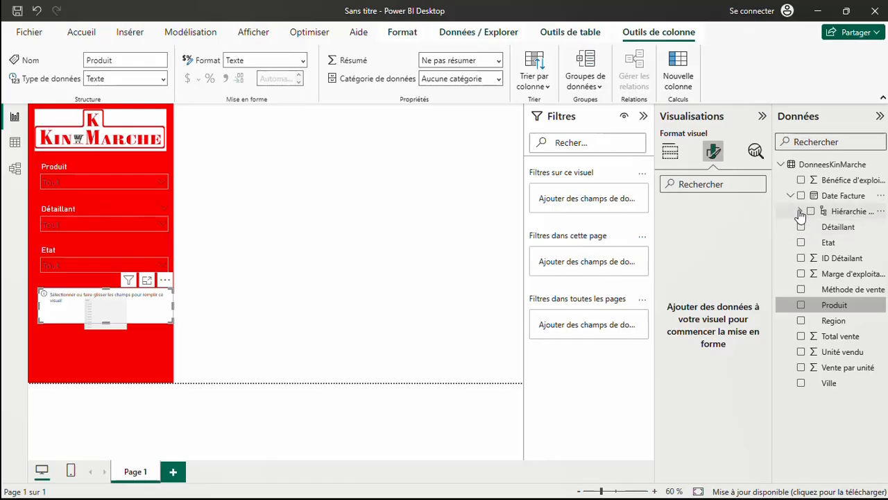
click(801, 211)
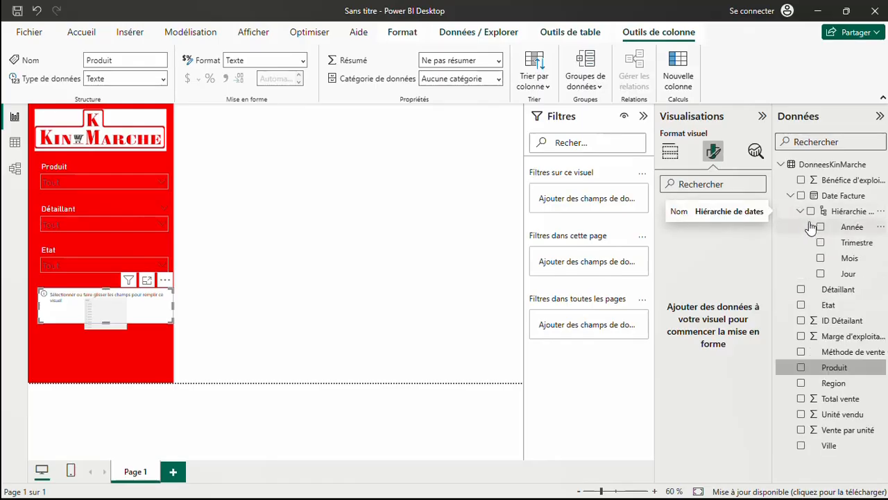
click(820, 228)
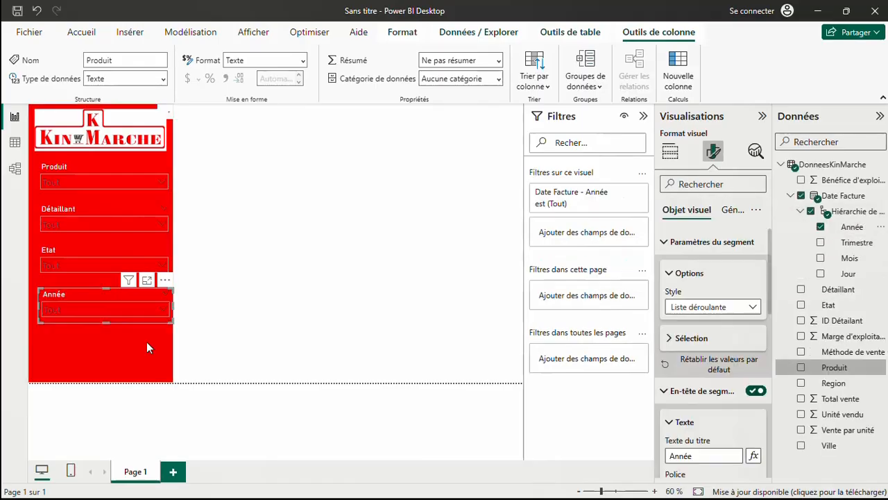
click(147, 341)
click(204, 334)
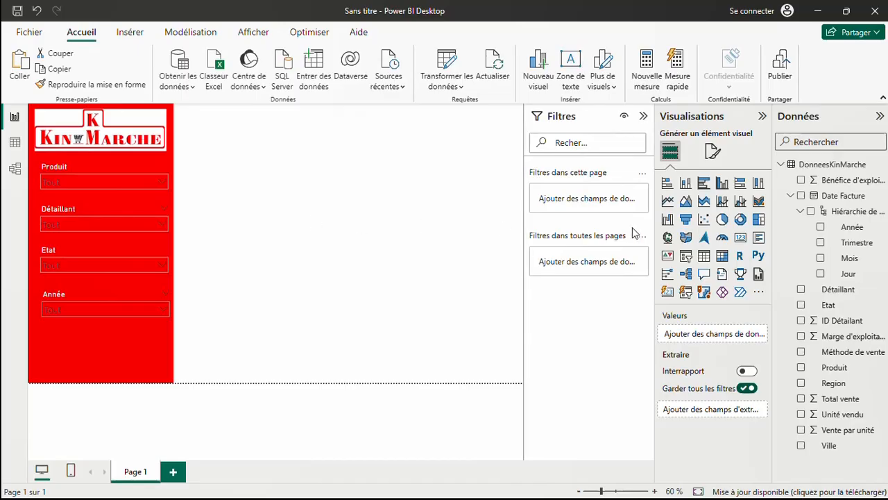
- Add a donut chart beside the red band, shorten it to about half the page height, and show Total vente by Méthode de vente
click(740, 220)
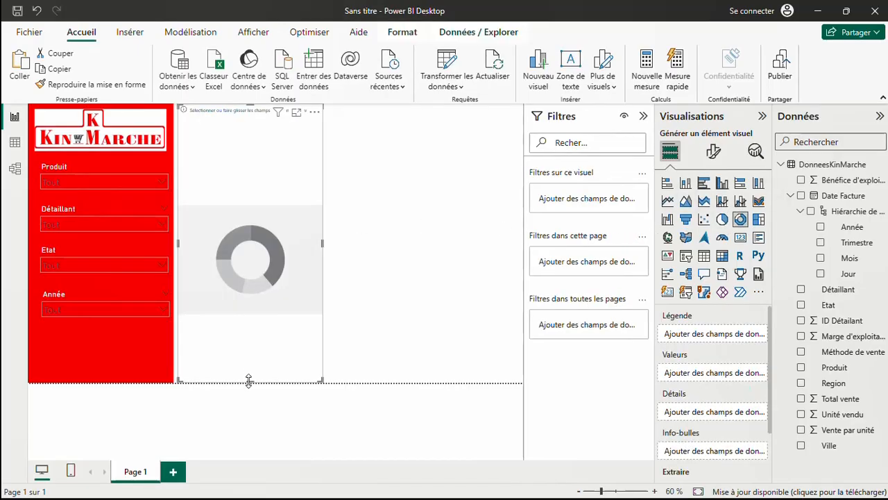
drag(249, 381, 230, 271)
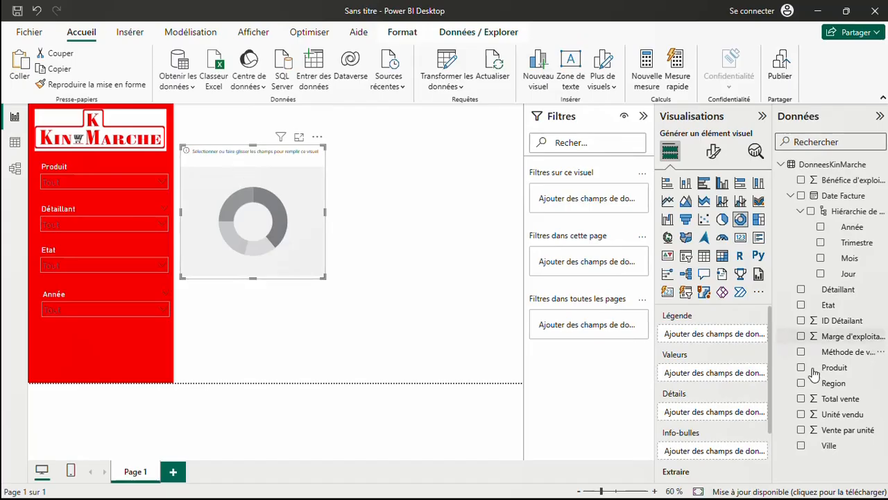
click(802, 400)
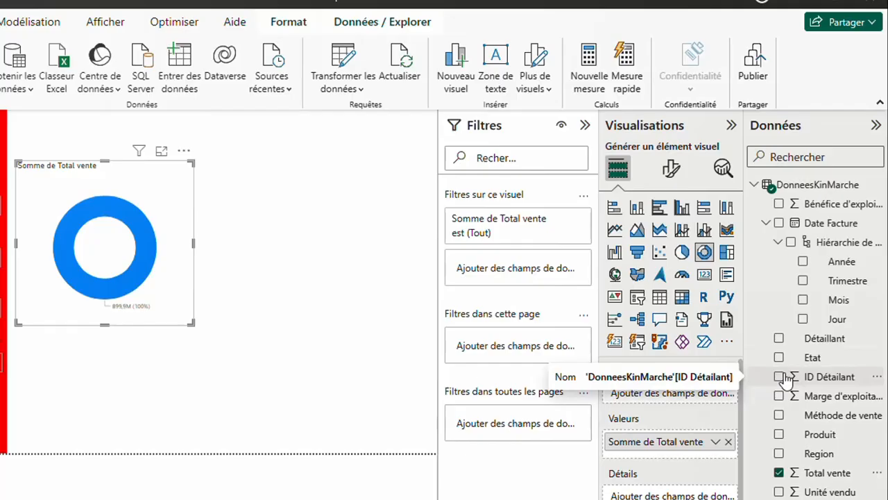
click(780, 416)
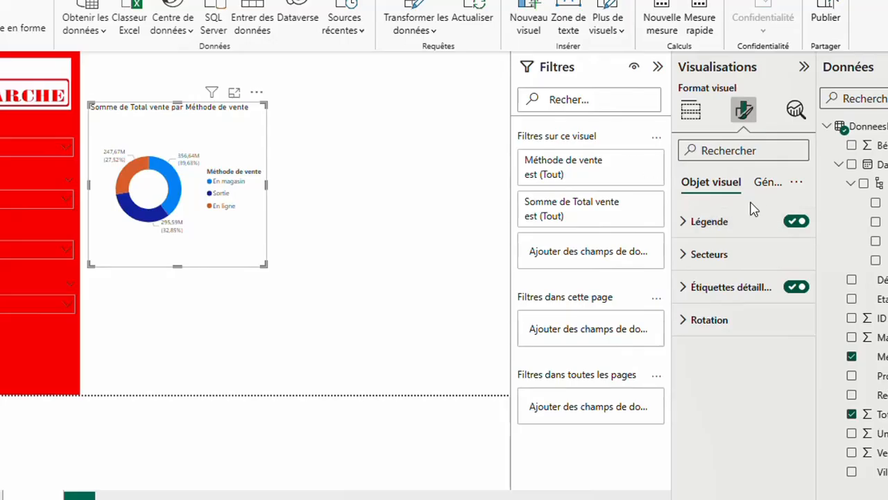
- Change the donut chart's title to "Total de vente par méthode de vente" and set its font size to 16
click(761, 190)
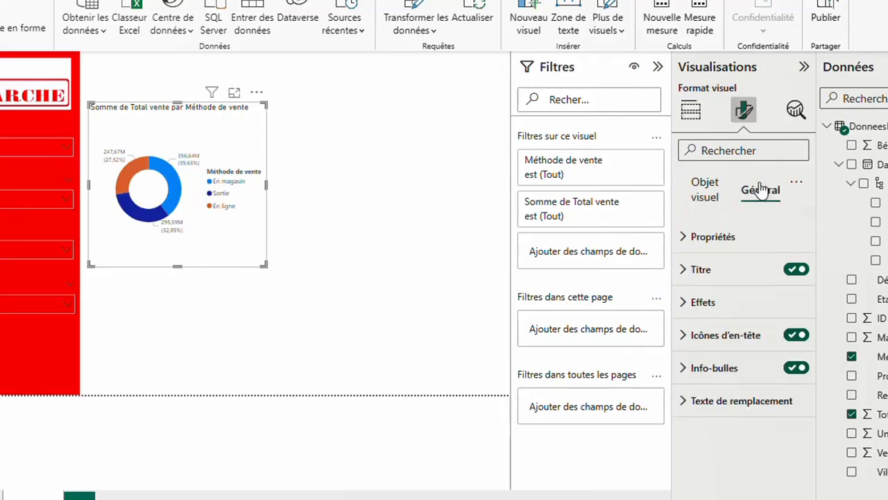
click(688, 270)
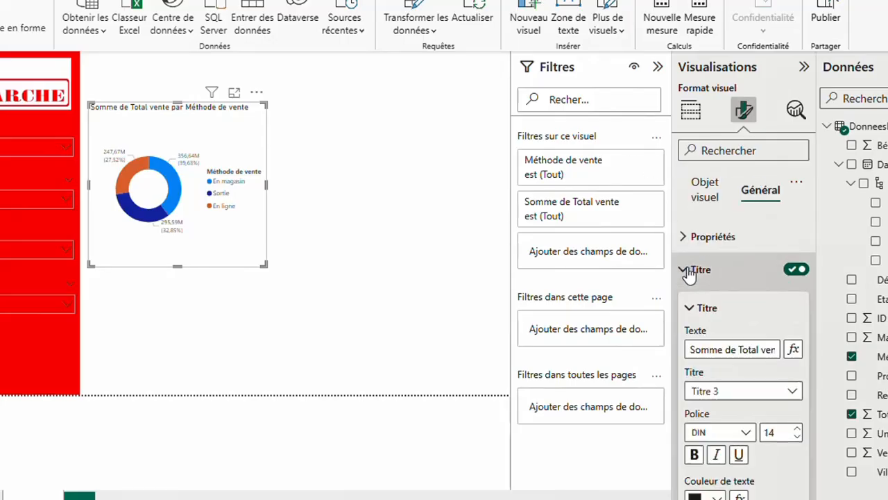
click(696, 349)
drag(691, 349, 810, 352)
text(Total de )
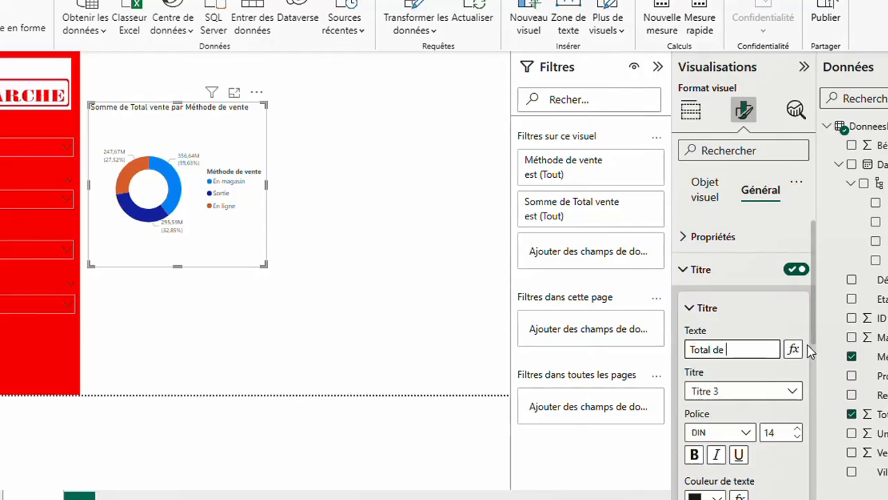
text(vente par méthode de vent)
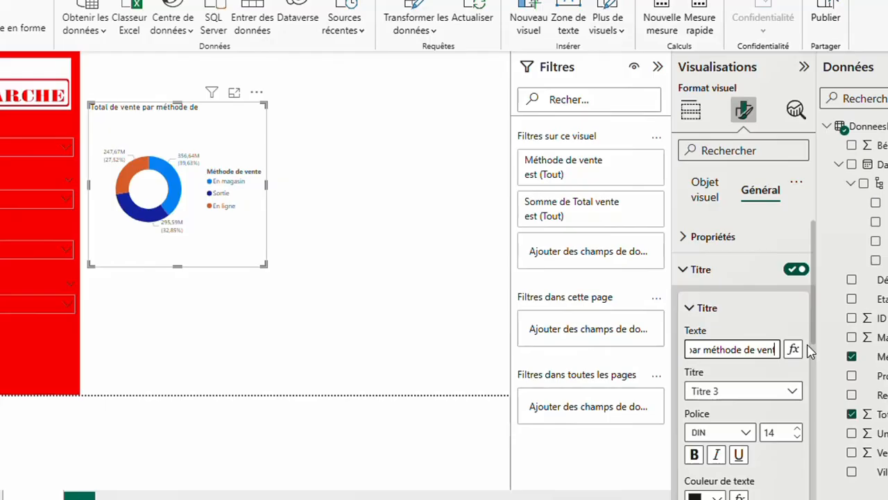
text(e)
click(797, 428)
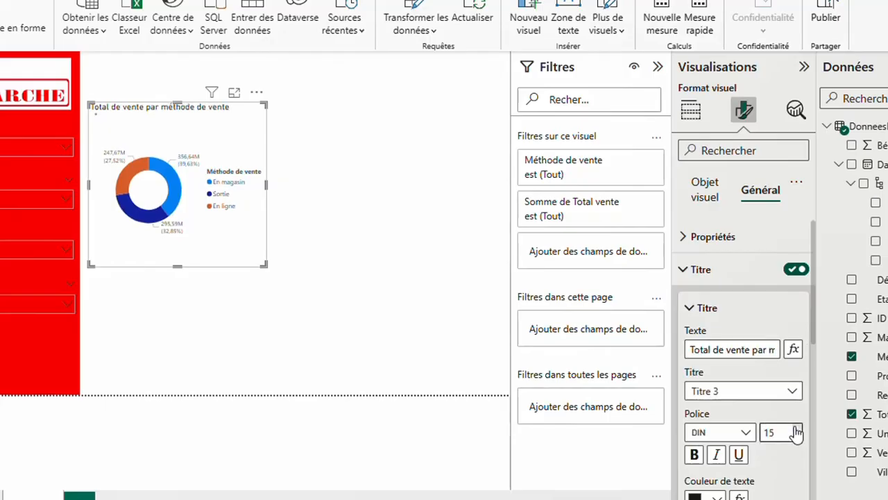
click(796, 430)
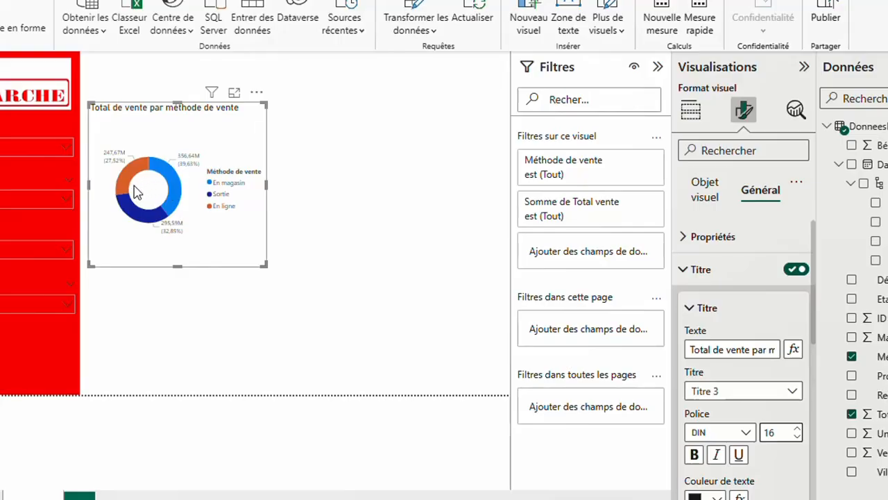
- Color the donut chart's slices: En magasin red, Sortie dark grey (Blanc, 60 % plus sombre) and En ligne dark red (theme colour 8, 25 % plus sombre)
click(707, 193)
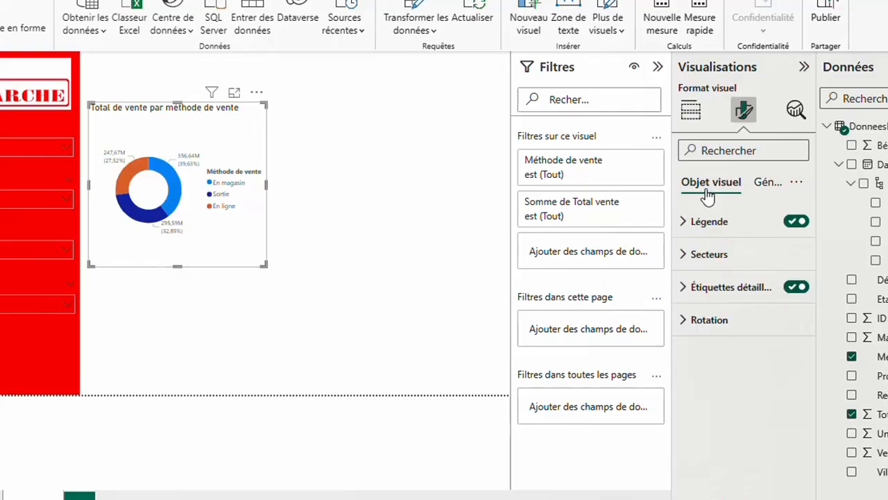
click(690, 258)
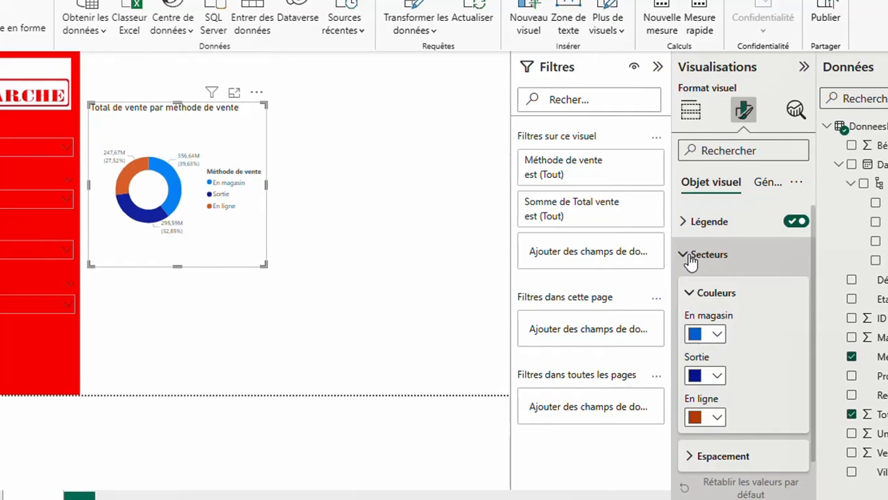
scroll(704, 337, down, 1)
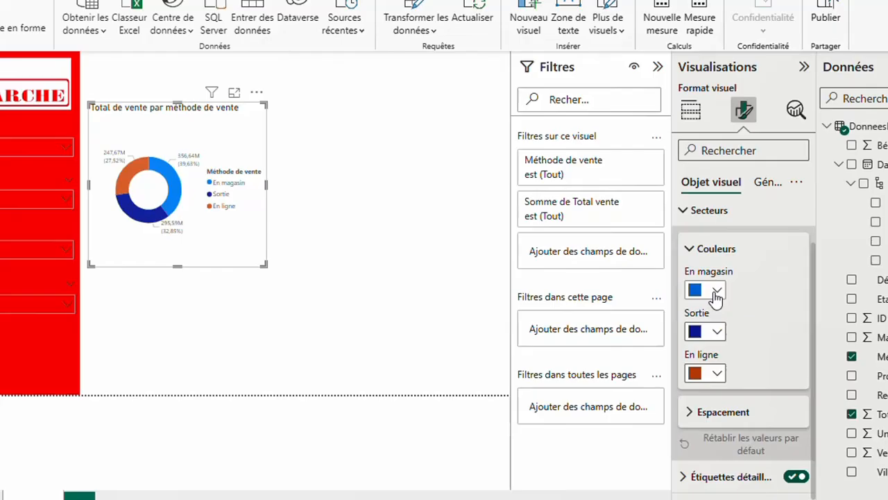
click(716, 291)
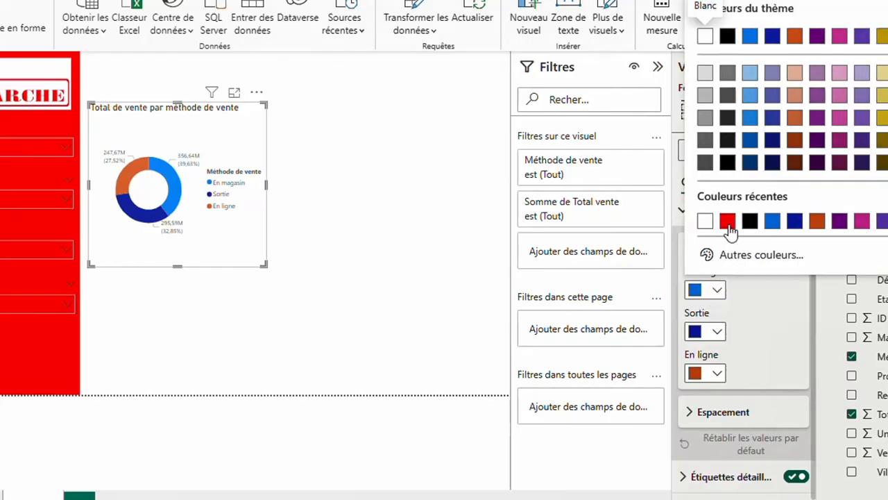
click(727, 222)
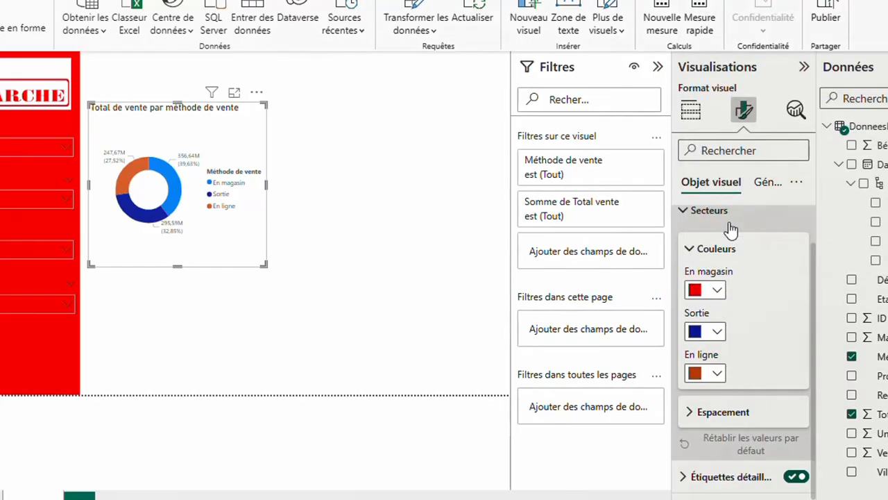
click(717, 335)
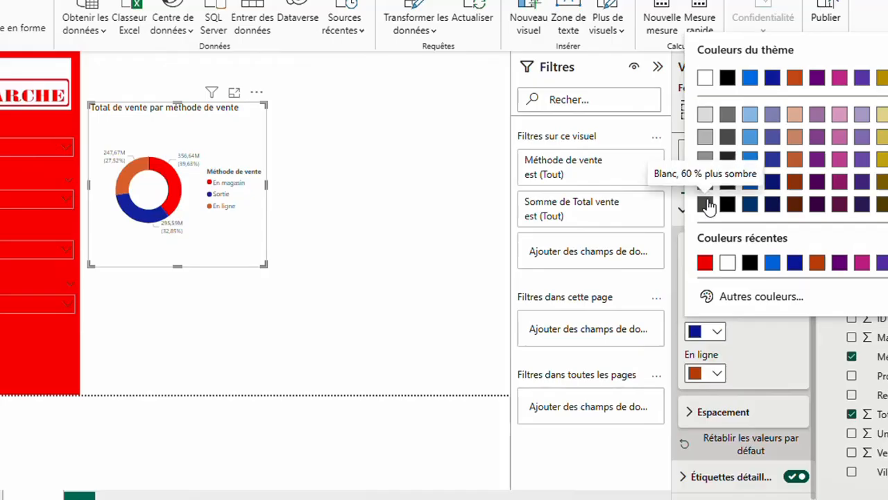
click(707, 204)
click(717, 375)
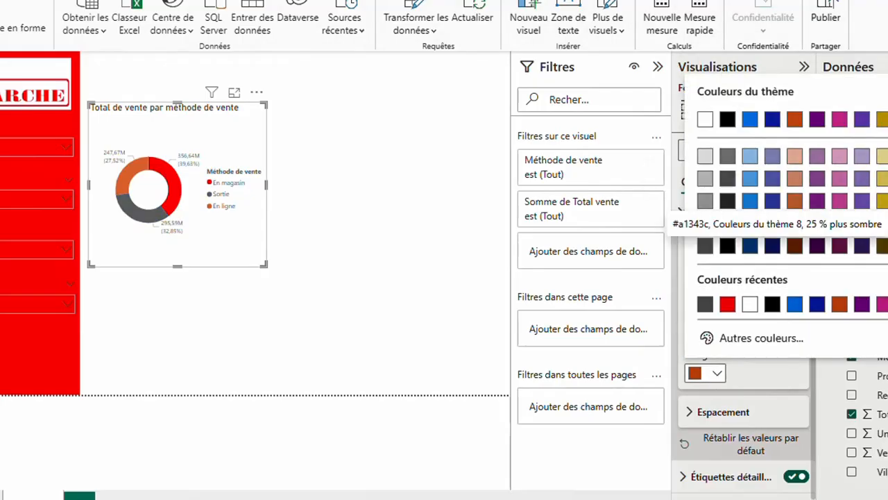
click(862, 223)
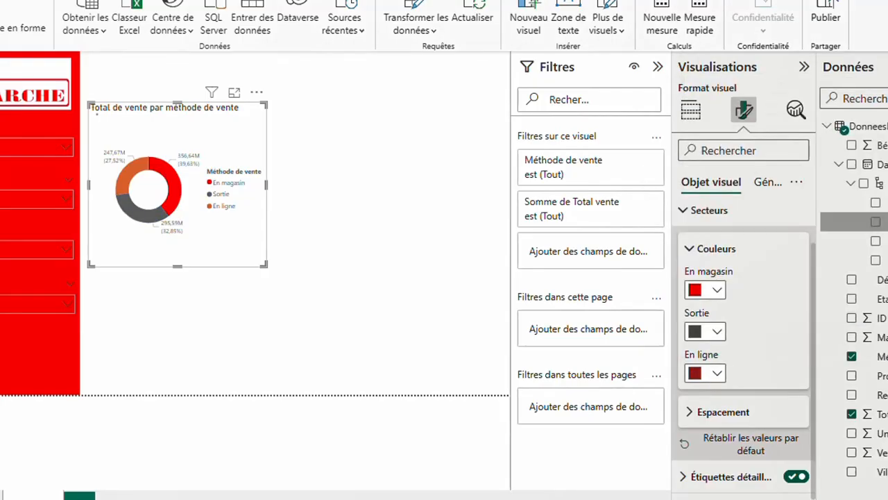
- Set the report page's wallpaper (Papier peint) color to dark grey, Blanc, 60 % plus sombre
click(350, 318)
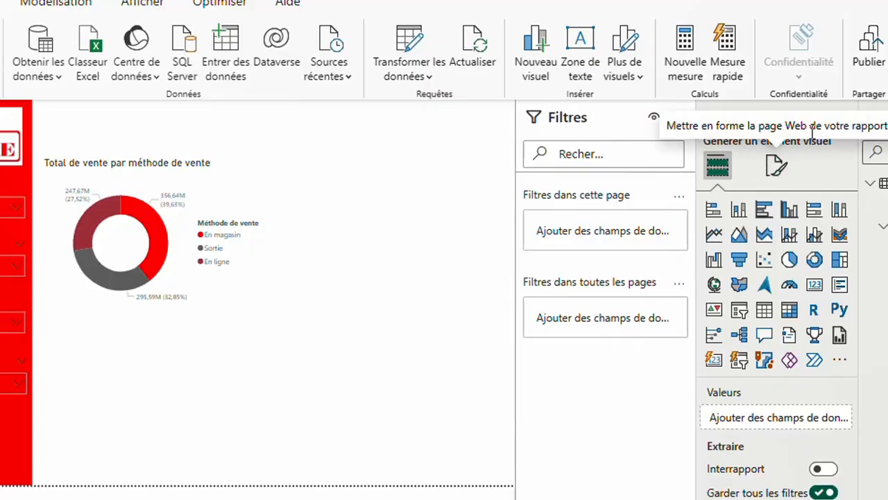
click(775, 165)
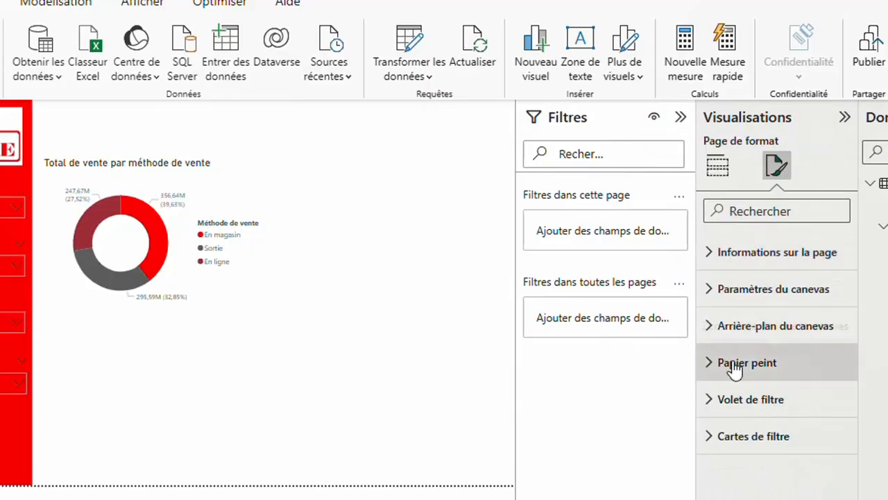
click(721, 363)
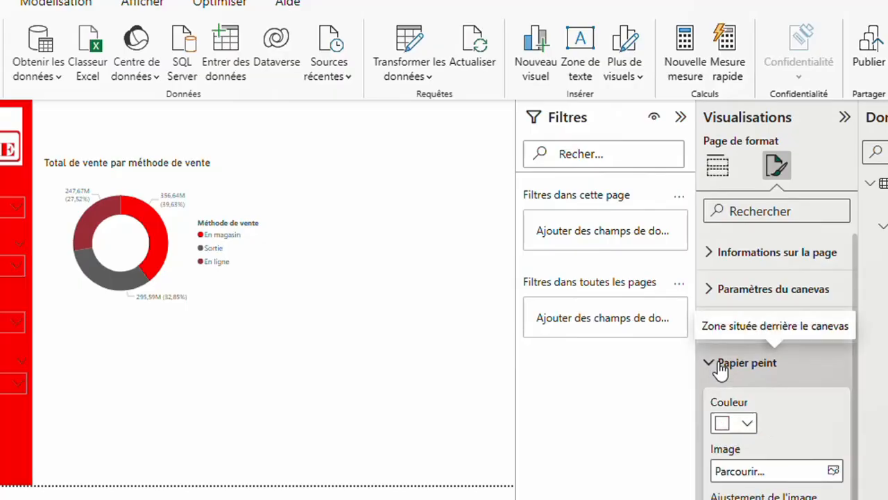
click(747, 425)
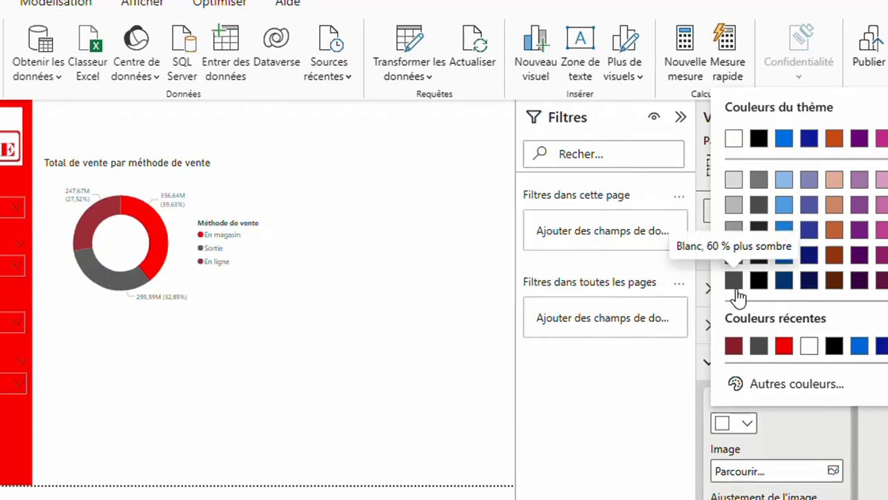
click(734, 281)
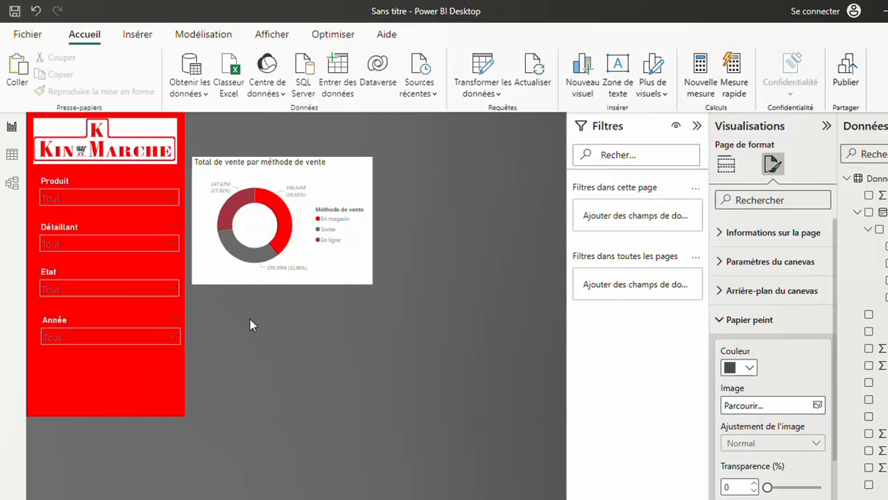
- Turn on the donut chart's visual border with rounded corners of 30 px, and deselect the chart
click(326, 271)
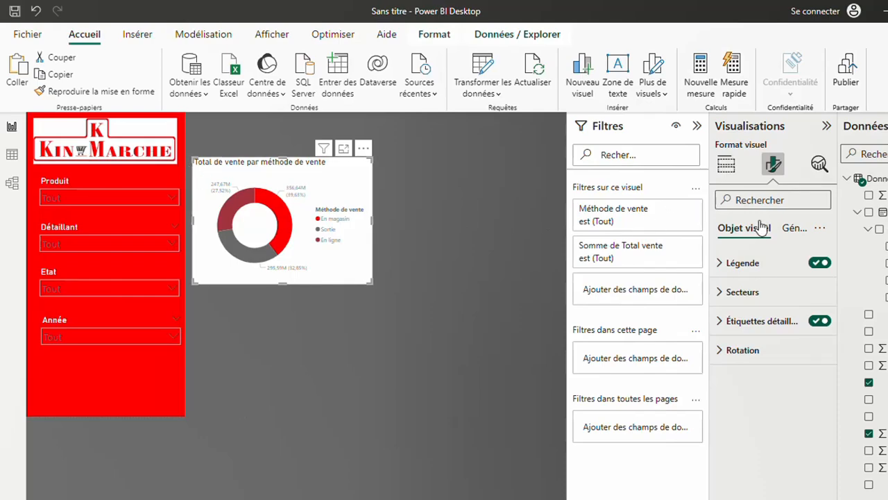
click(792, 229)
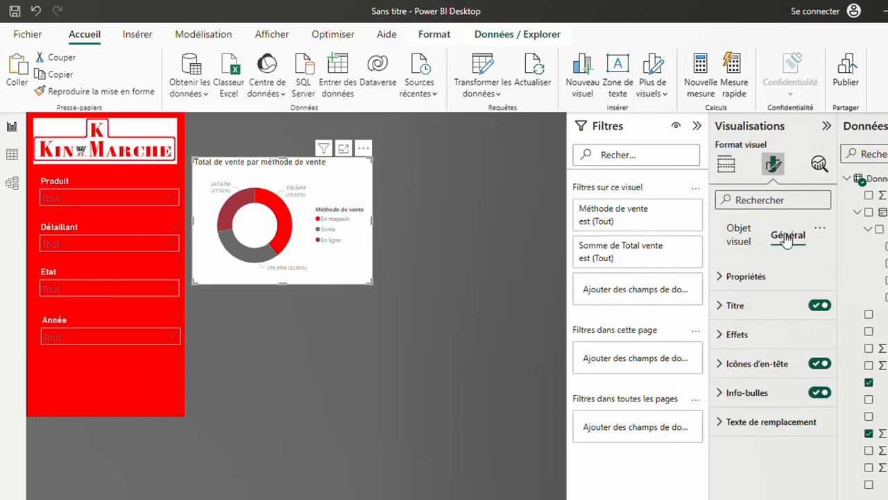
click(722, 335)
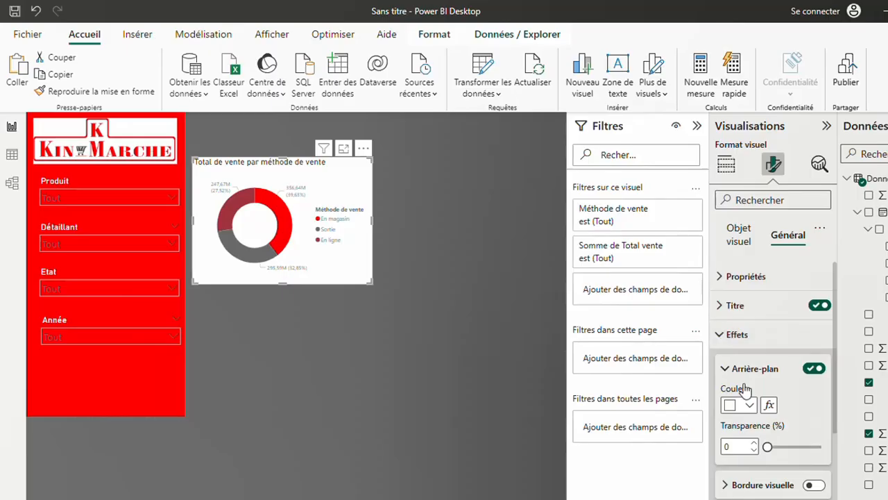
scroll(766, 427, down, 2)
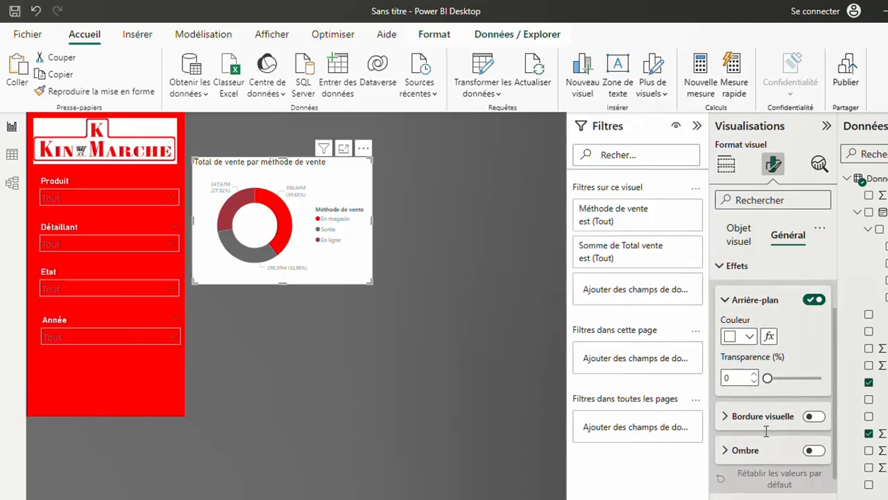
scroll(766, 431, down, 2)
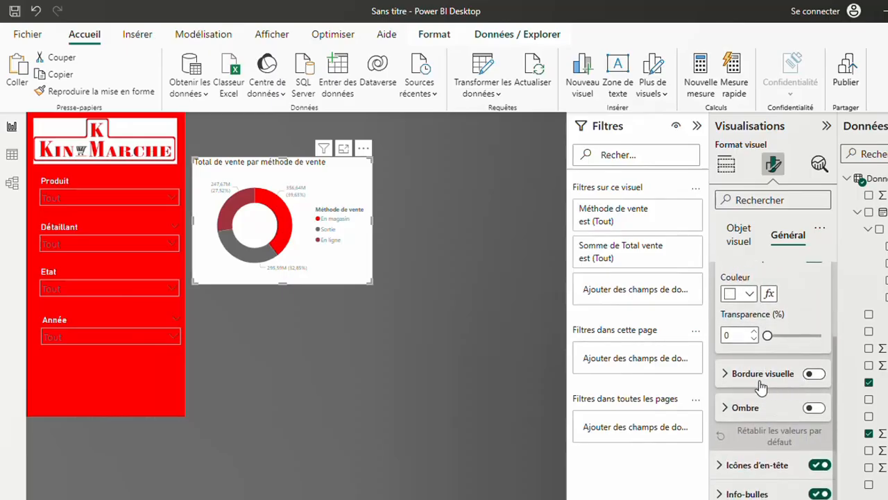
click(814, 375)
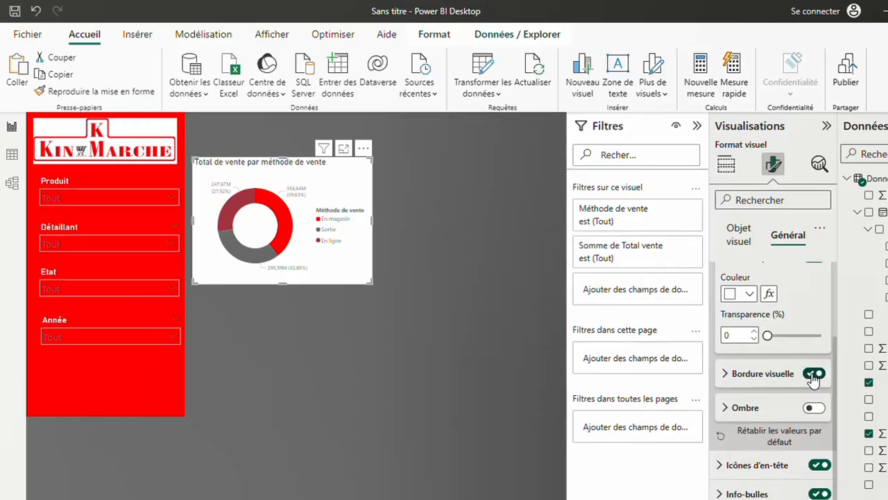
click(726, 374)
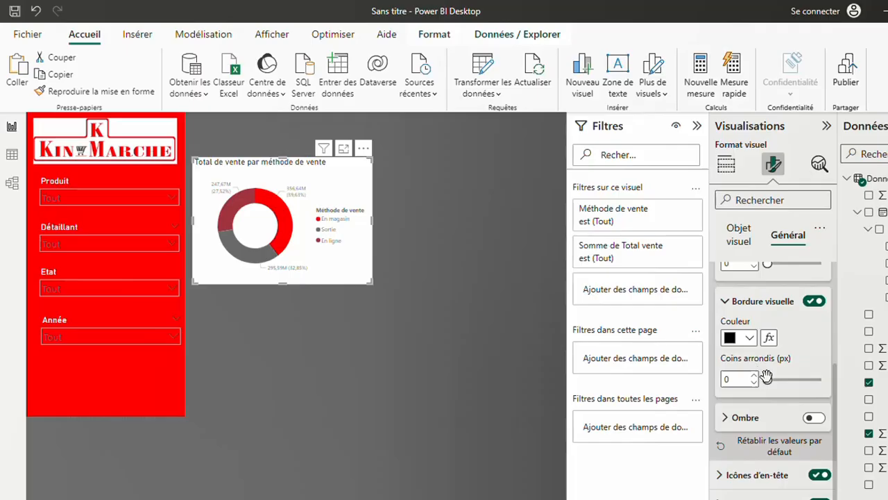
drag(770, 379, 822, 382)
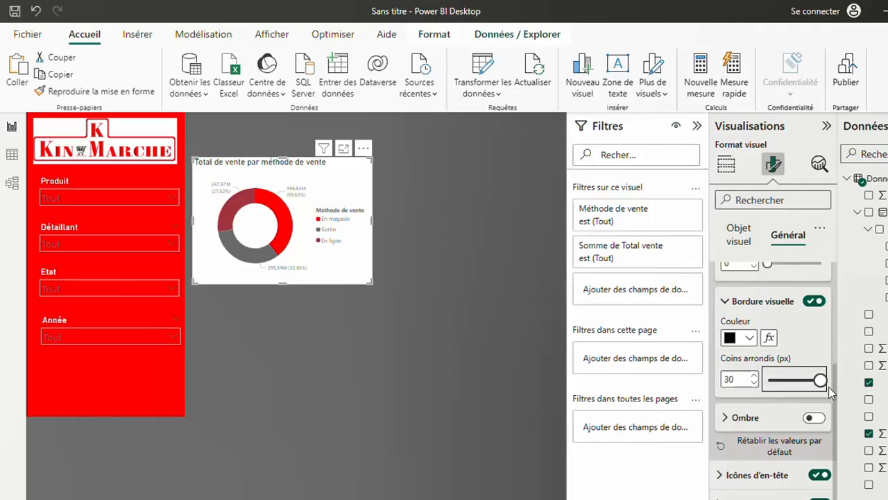
click(407, 262)
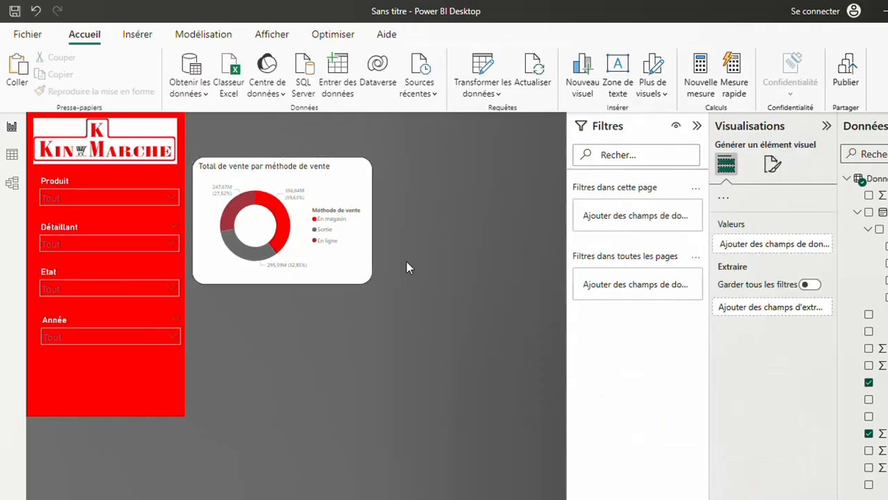
- Narrow the donut chart slightly and place a copy of it to its right, leaving a gap between the two
click(332, 279)
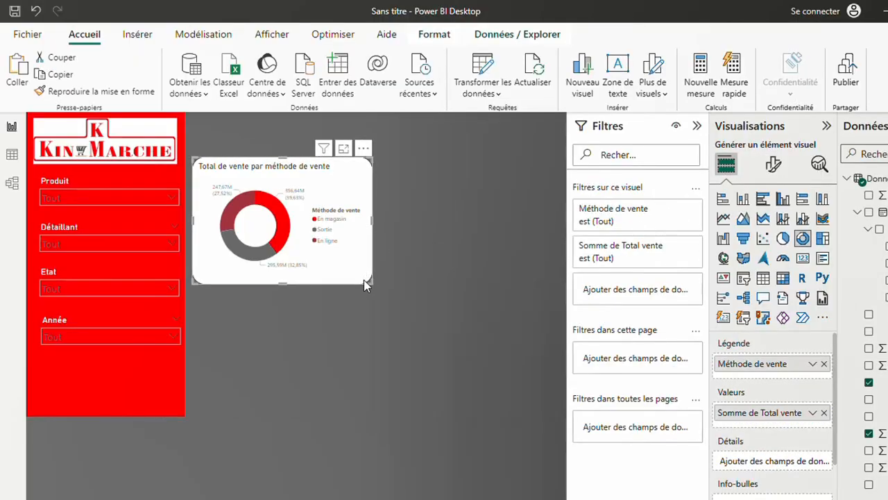
drag(364, 281, 363, 279)
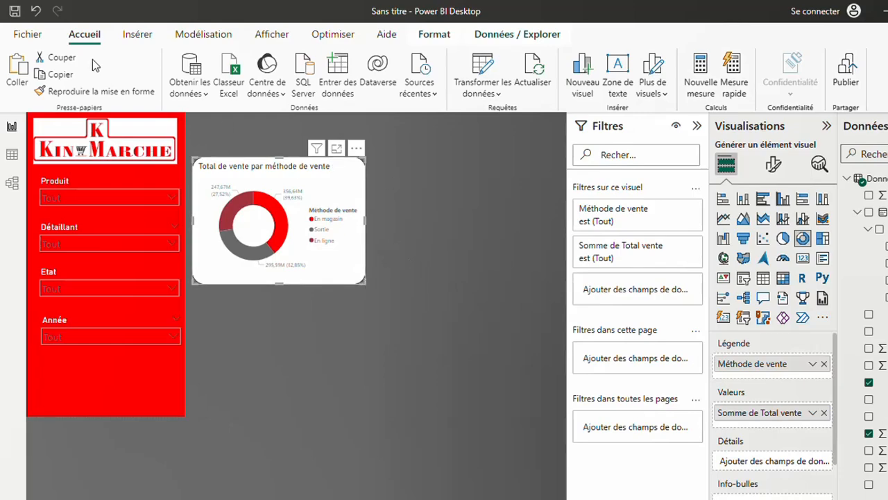
click(64, 77)
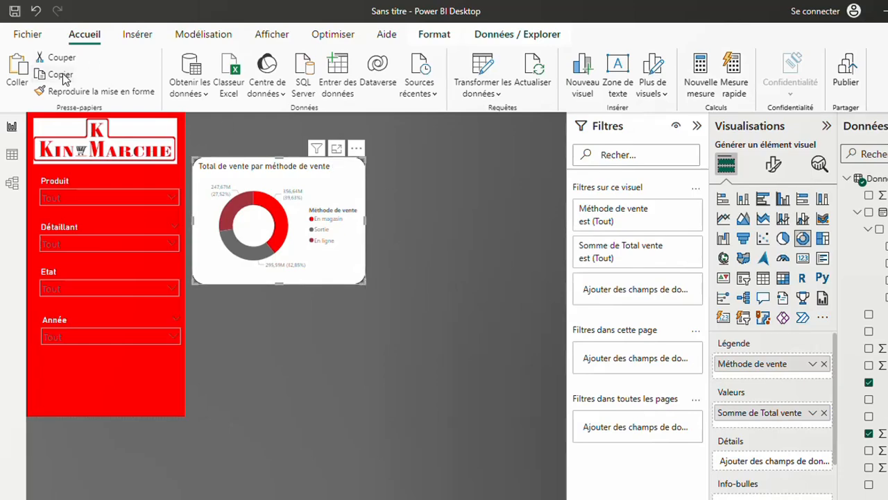
click(20, 67)
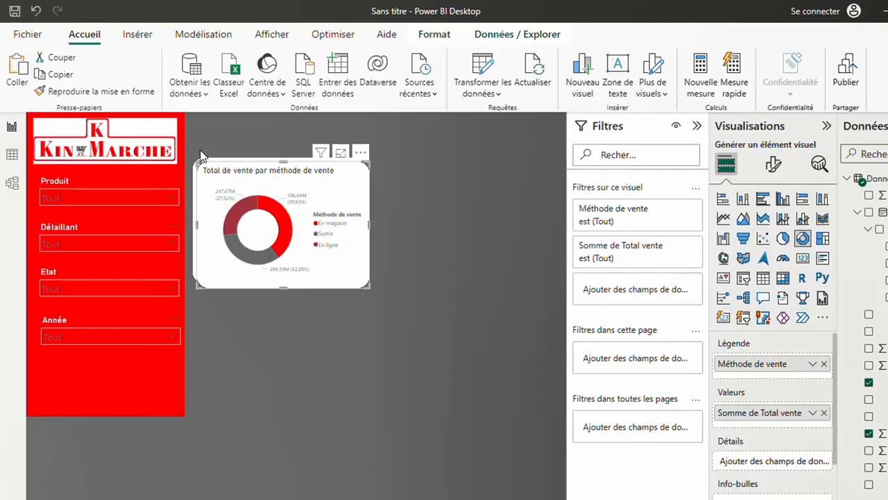
drag(224, 169, 391, 167)
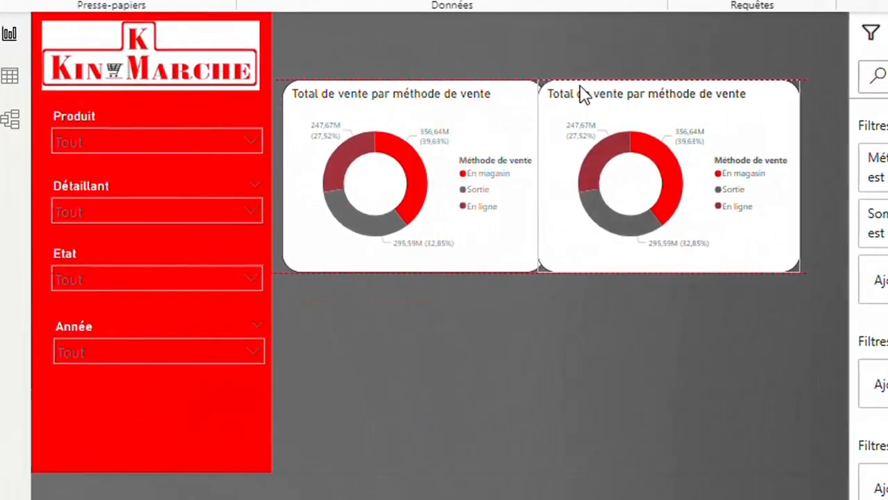
drag(583, 94, 617, 99)
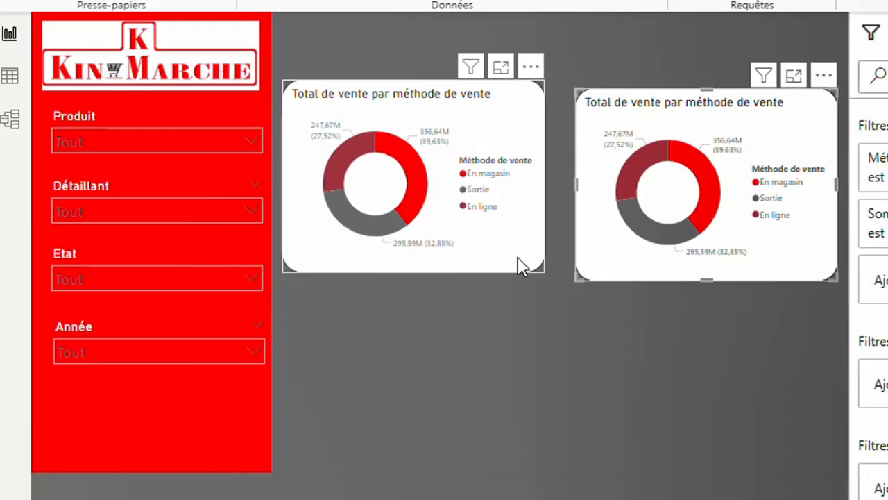
- Move both donut charts slightly lower with their edges aligned, and widen the copy toward the original
drag(521, 264, 522, 297)
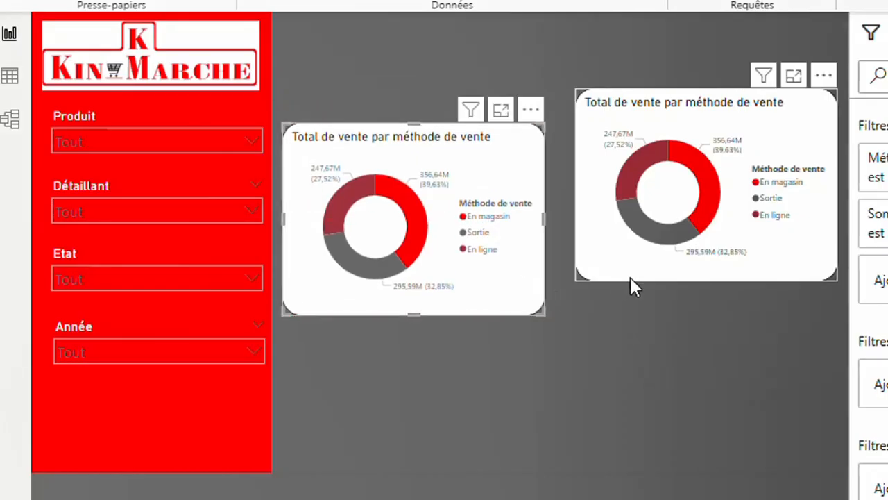
drag(629, 280, 634, 316)
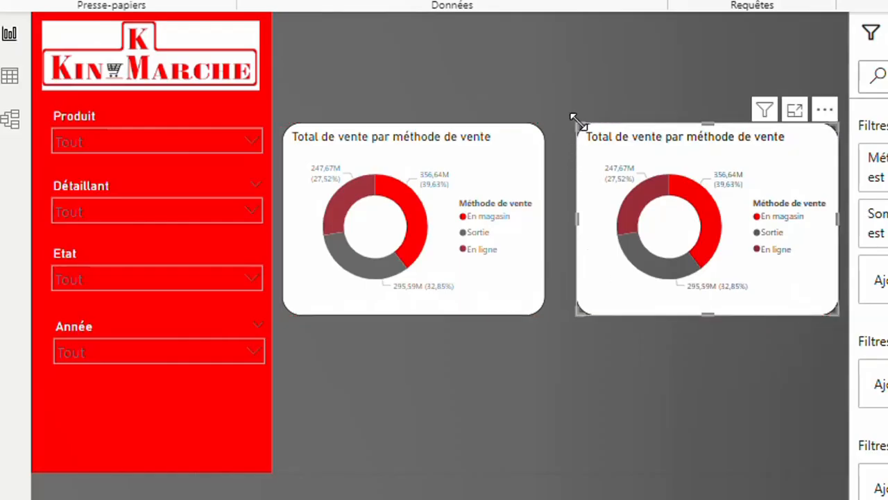
drag(577, 126, 561, 128)
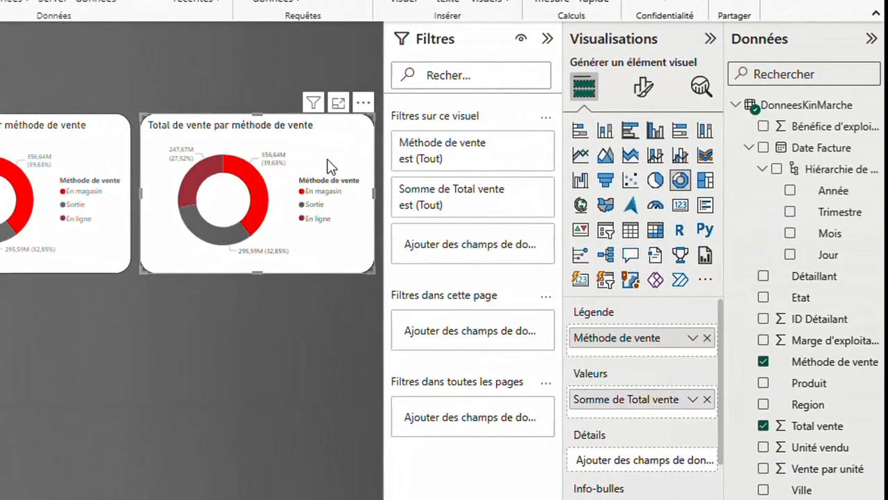
- Convert the copied donut chart to a clustered bar chart and replace Méthode de vente with Region on its Y axis
click(630, 136)
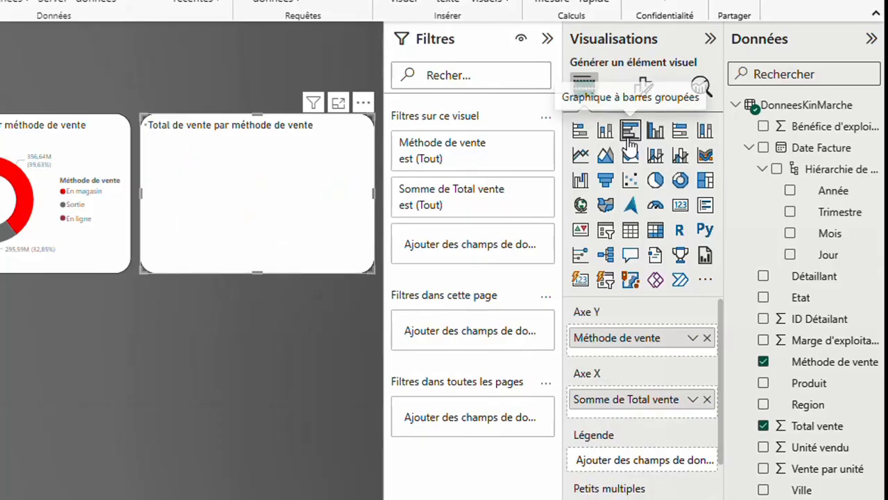
click(763, 367)
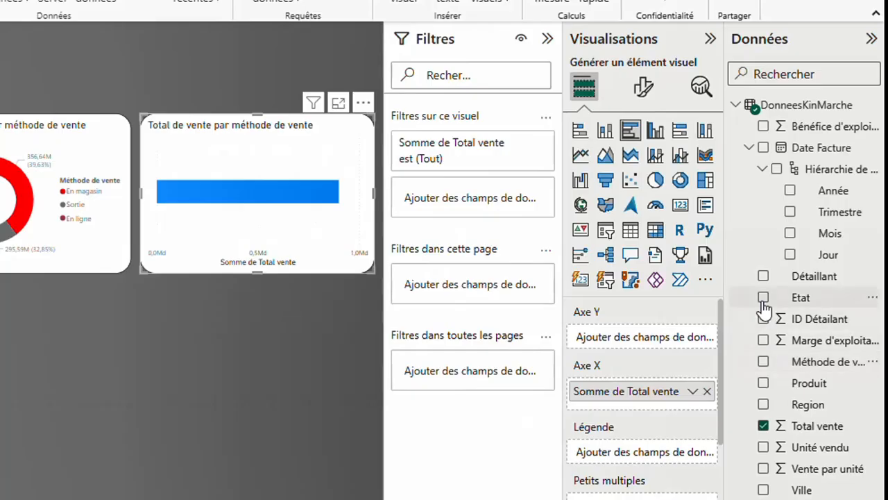
click(763, 405)
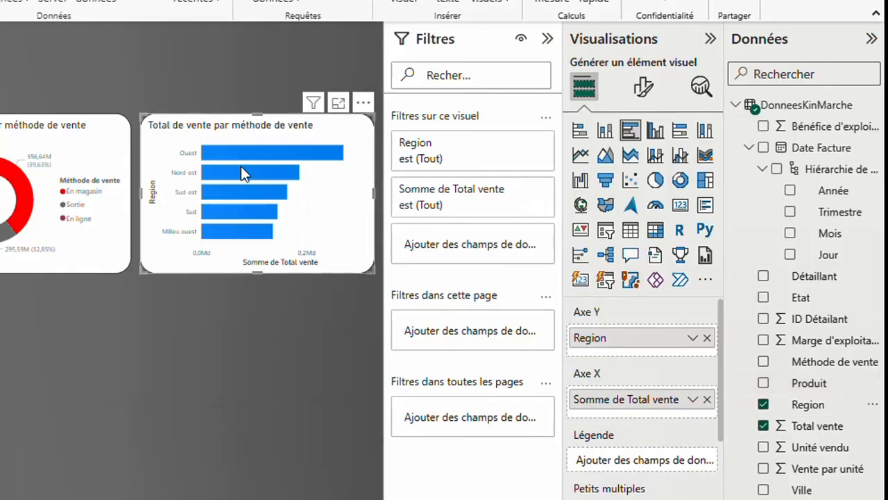
- Set the color of all bars in the region bar chart to red (#FF0000)
click(644, 90)
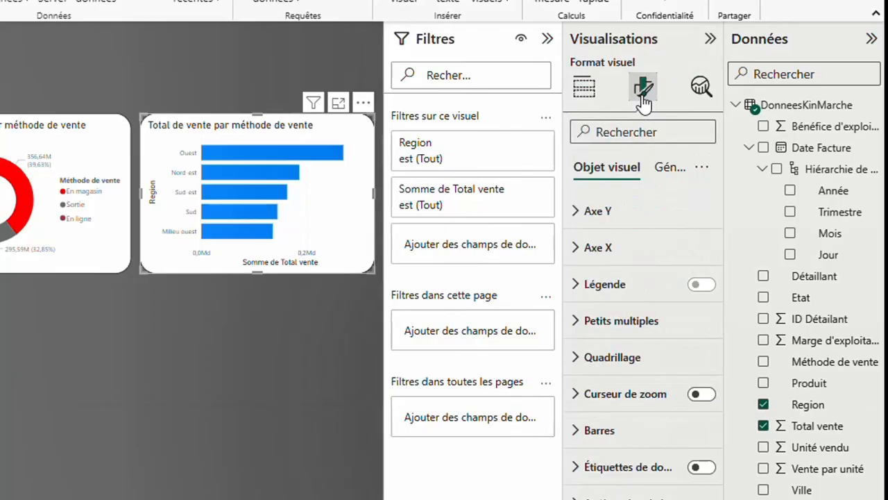
click(580, 434)
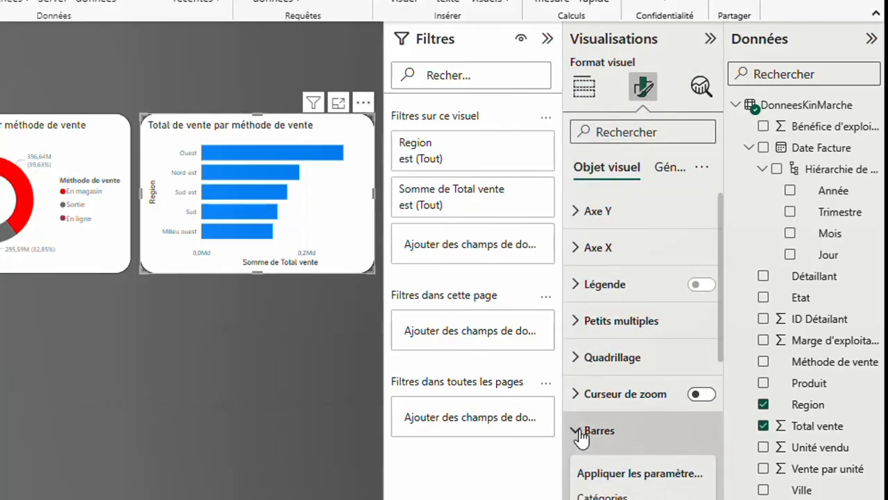
scroll(581, 435, down, 3)
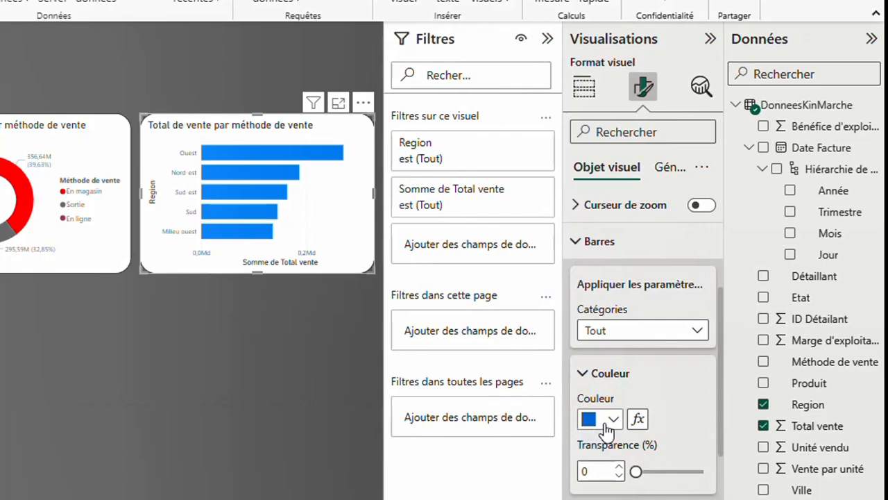
click(613, 420)
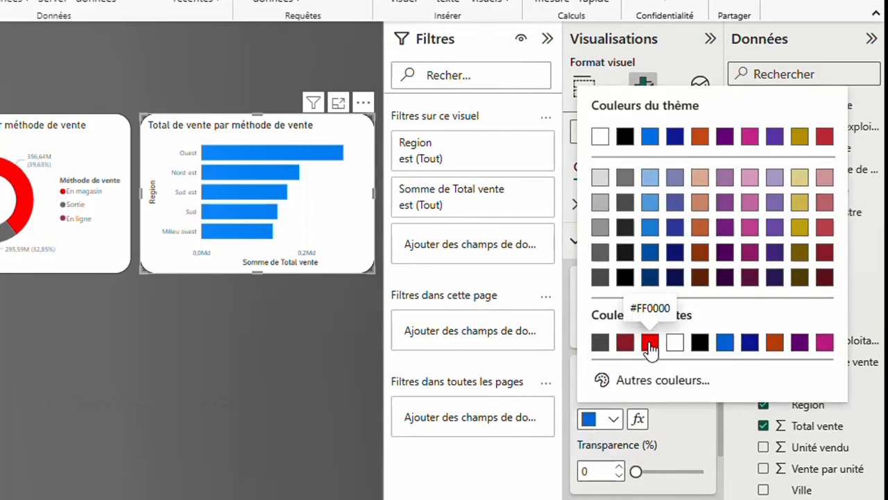
click(651, 341)
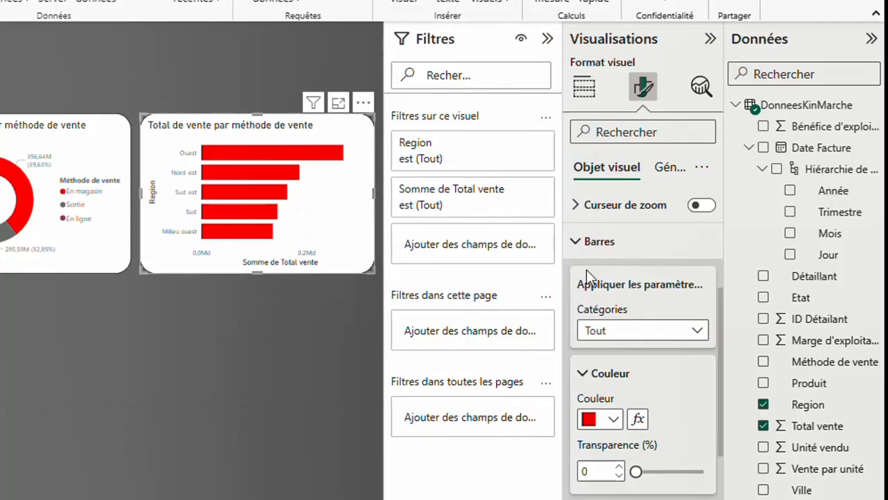
click(588, 241)
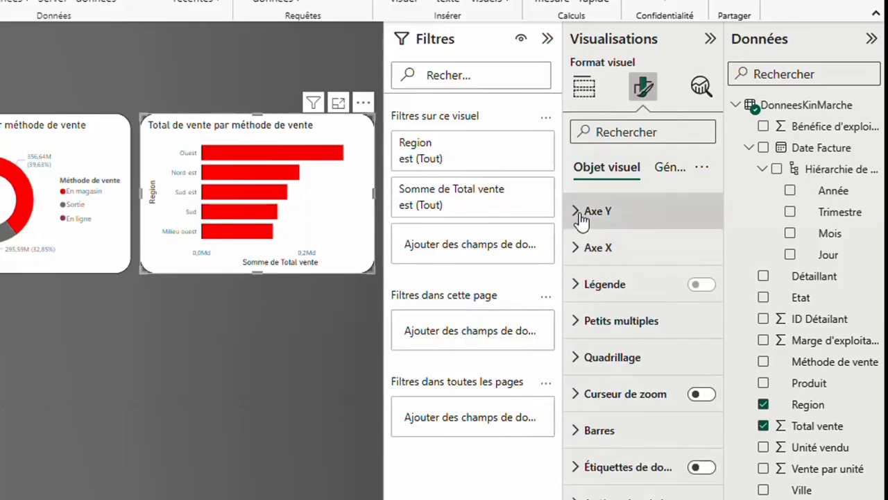
- Turn off the Y axis and X axis titles of the region bar chart
click(581, 221)
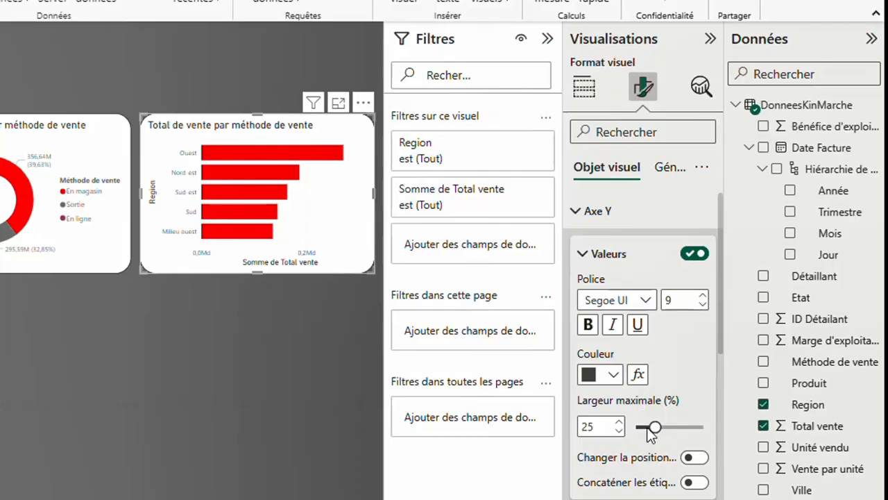
scroll(650, 432, down, 3)
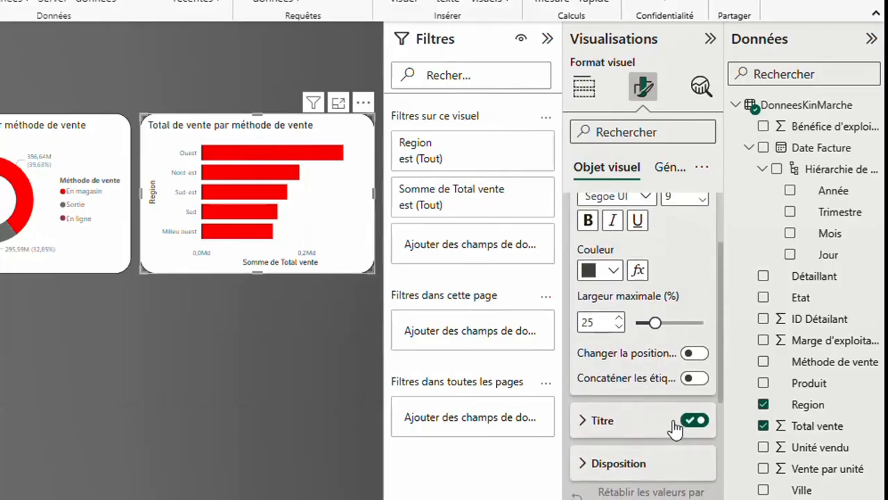
click(681, 421)
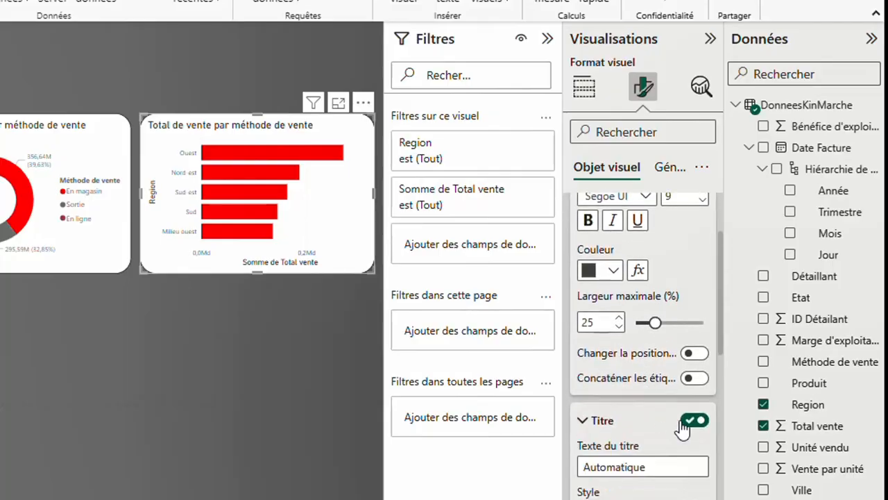
click(682, 422)
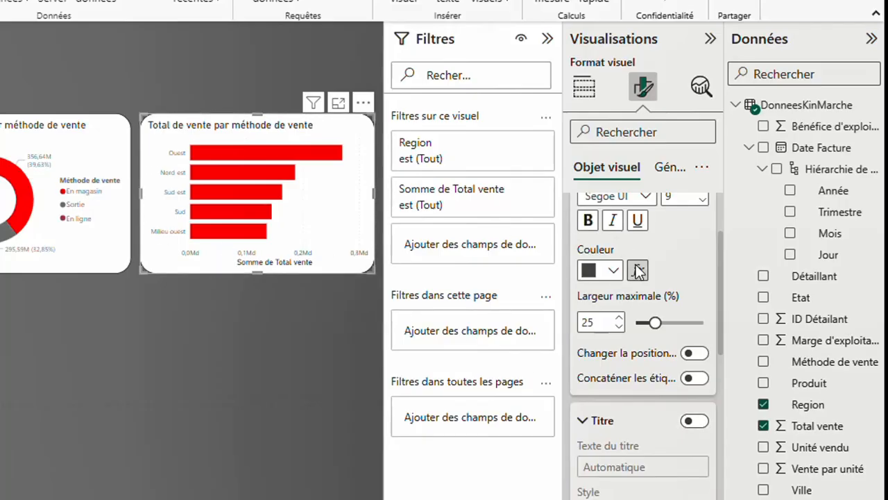
scroll(637, 269, up, 3)
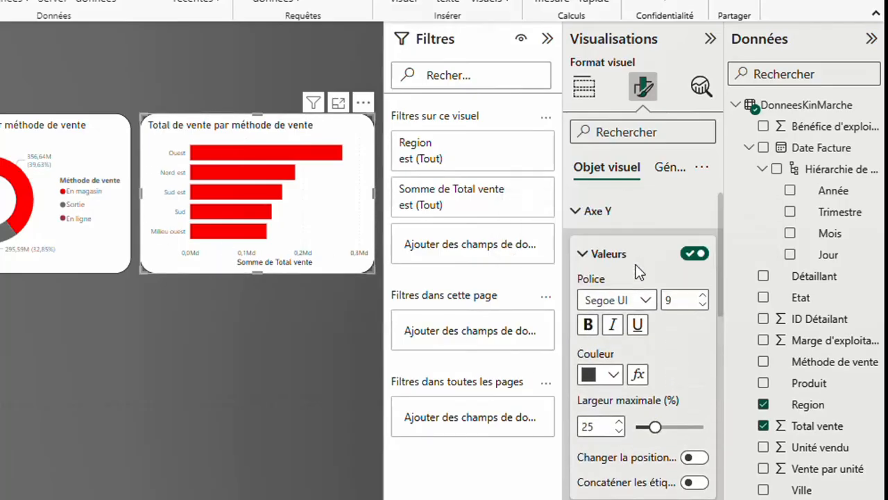
click(585, 221)
click(588, 248)
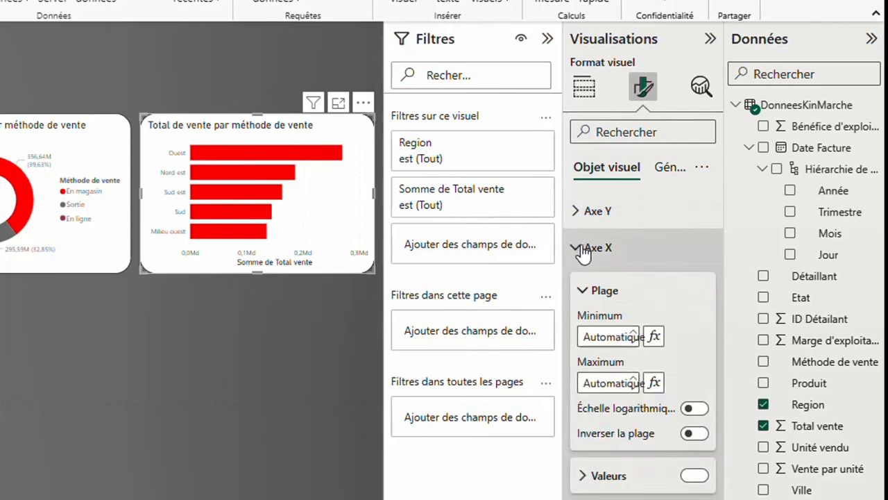
scroll(631, 455, down, 2)
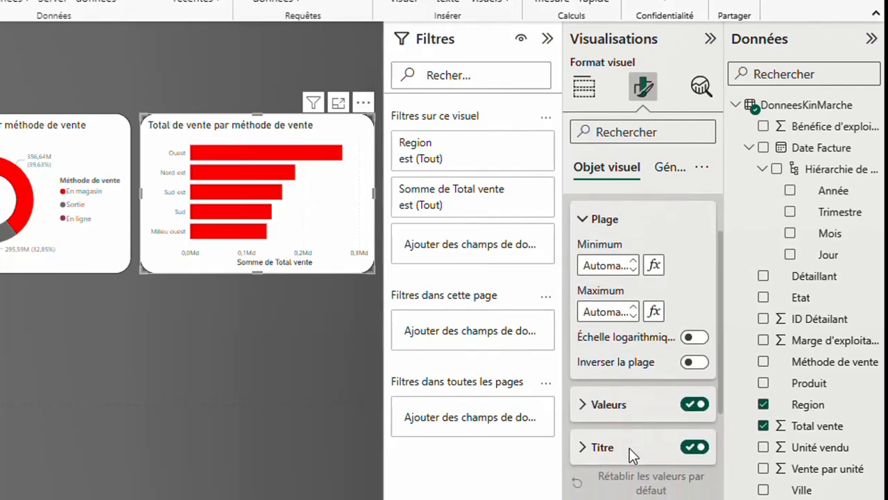
click(690, 448)
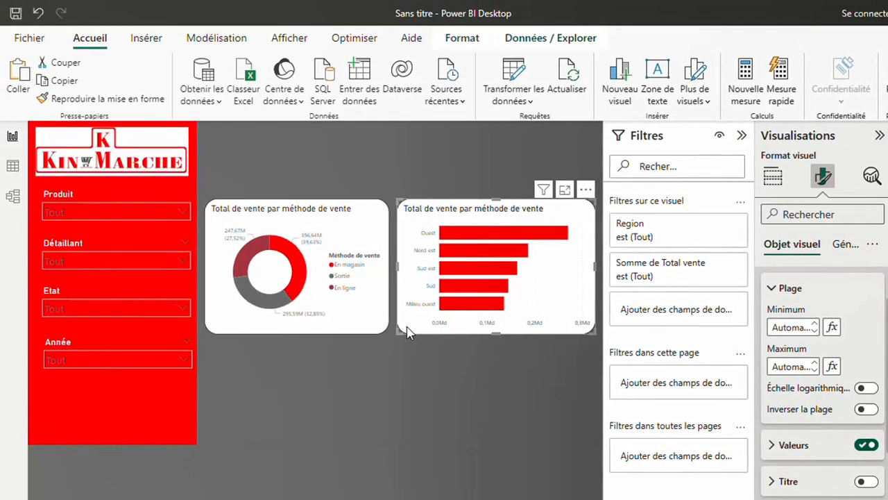
- Duplicate the region bar chart, place the copy below the donut chart, reduce its height, and widen it to span both upper charts
click(59, 86)
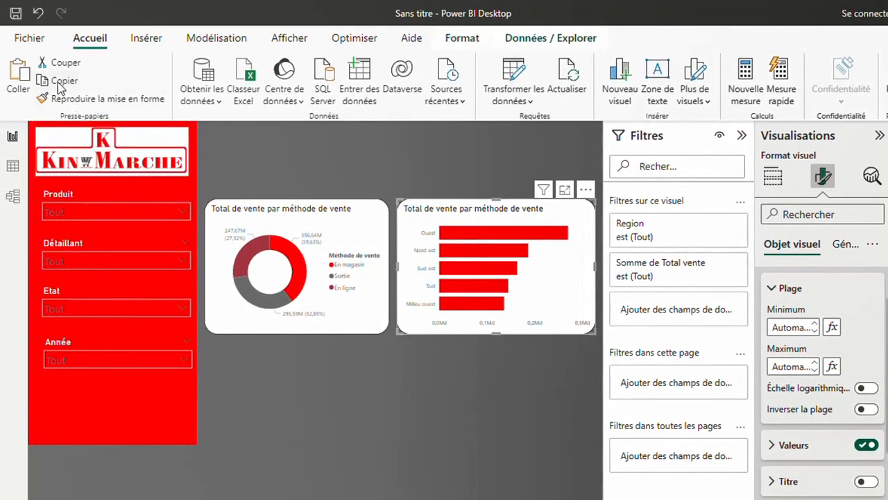
click(19, 75)
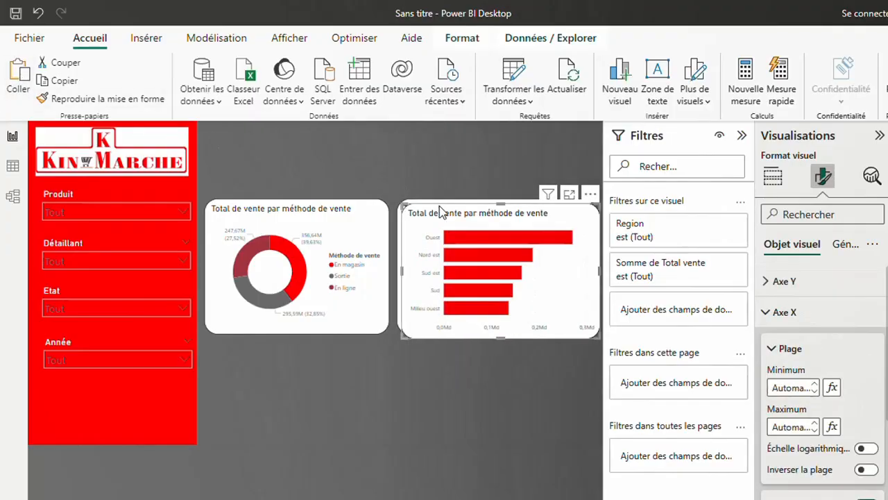
drag(442, 216, 244, 363)
drag(304, 311, 306, 352)
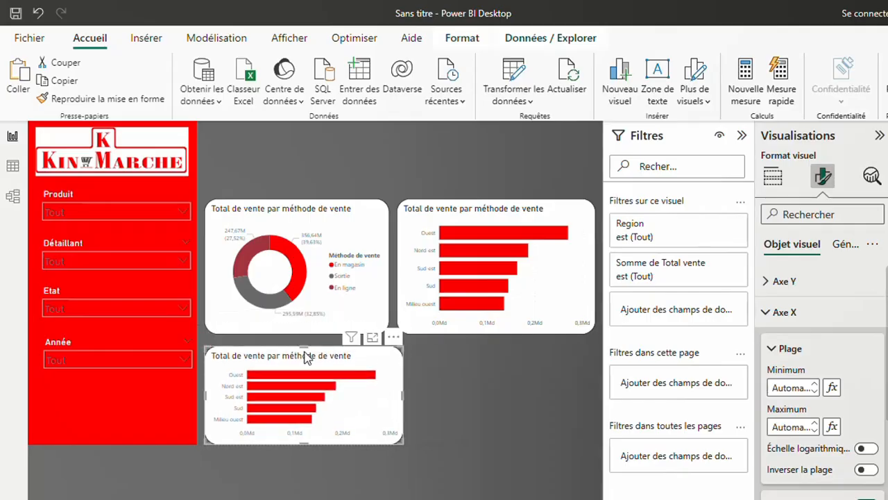
drag(403, 394, 595, 401)
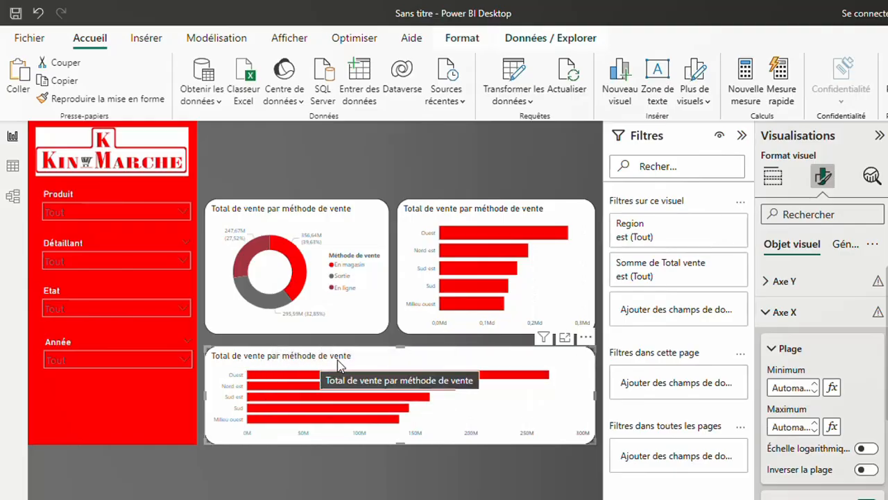
- Change the title of the upper bar chart to "Total de vente par région"
click(448, 208)
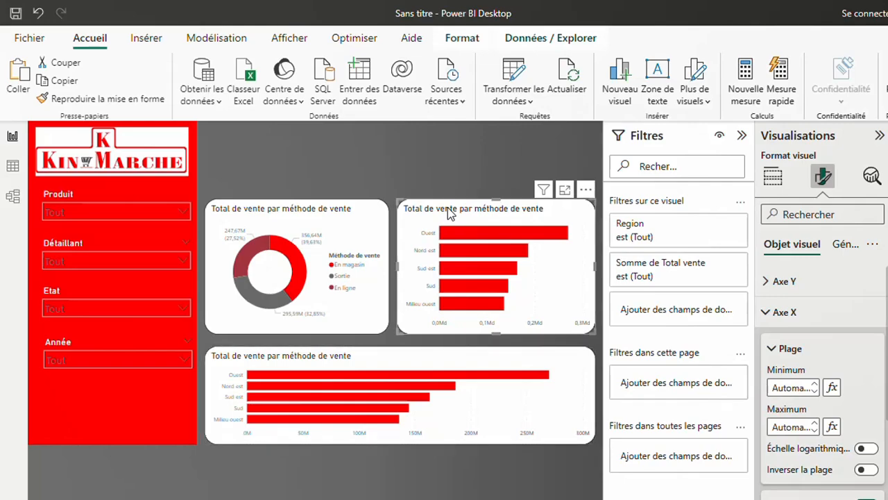
click(845, 247)
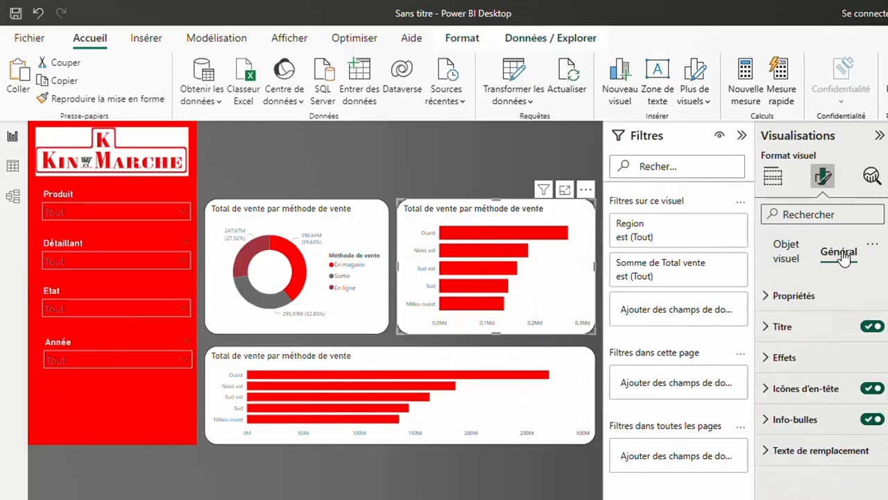
click(766, 326)
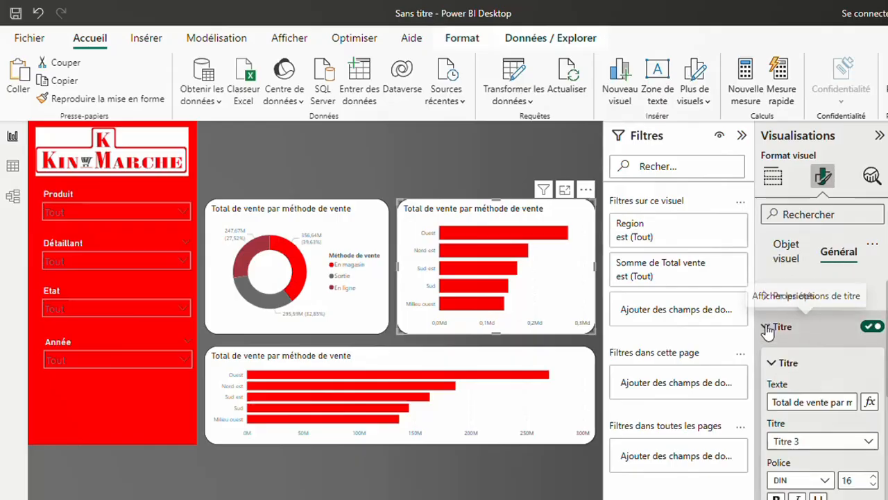
click(792, 401)
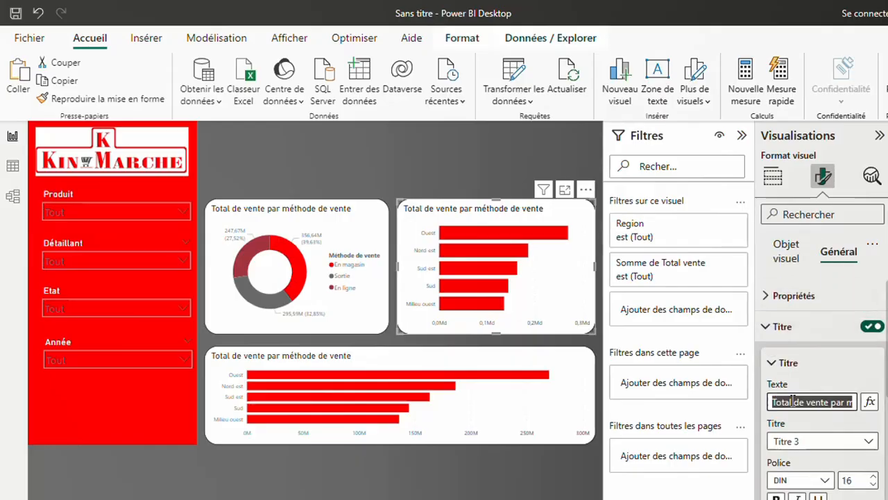
text(Total d)
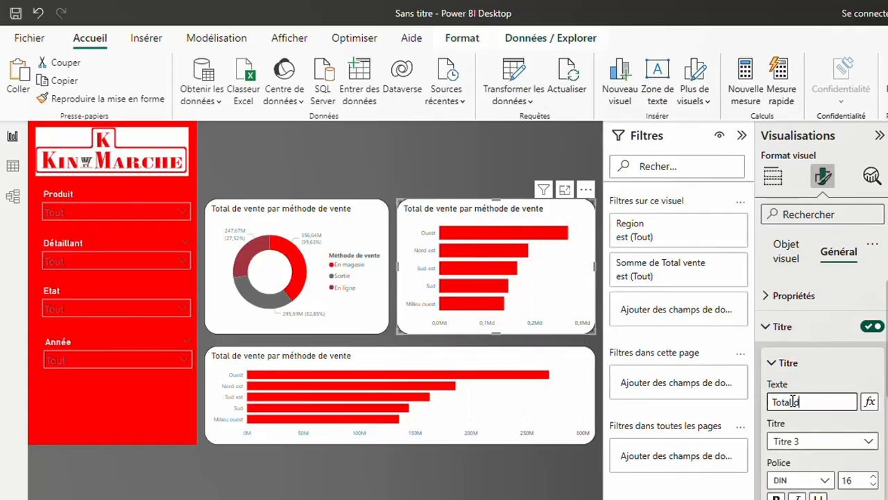
text(e vente par re)
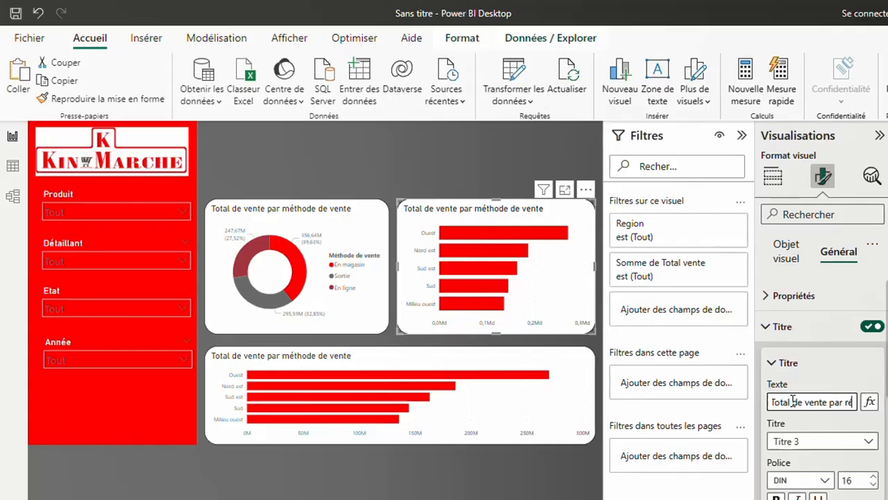
text(gion)
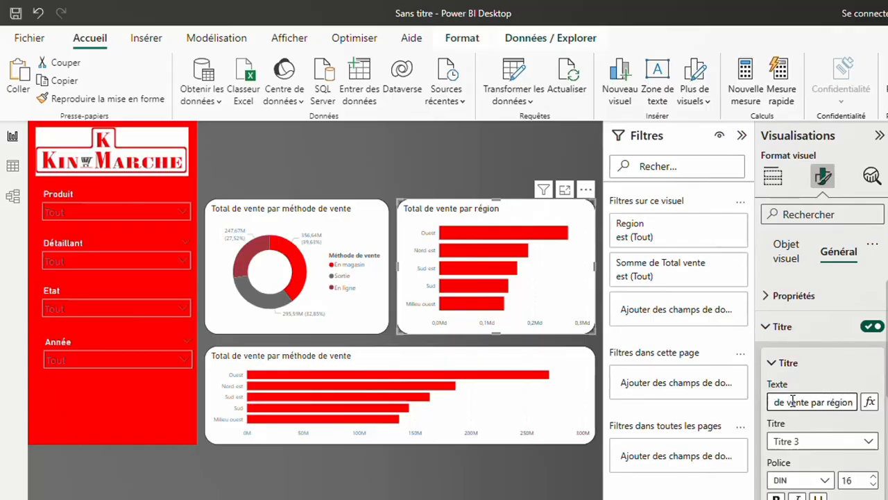
click(773, 364)
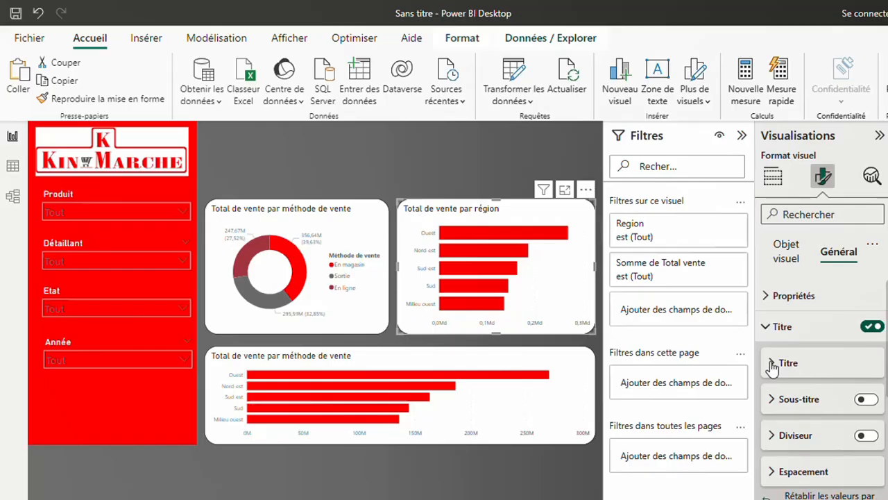
- Change the title of the wide lower bar chart to "Total de vente par mois"
click(458, 356)
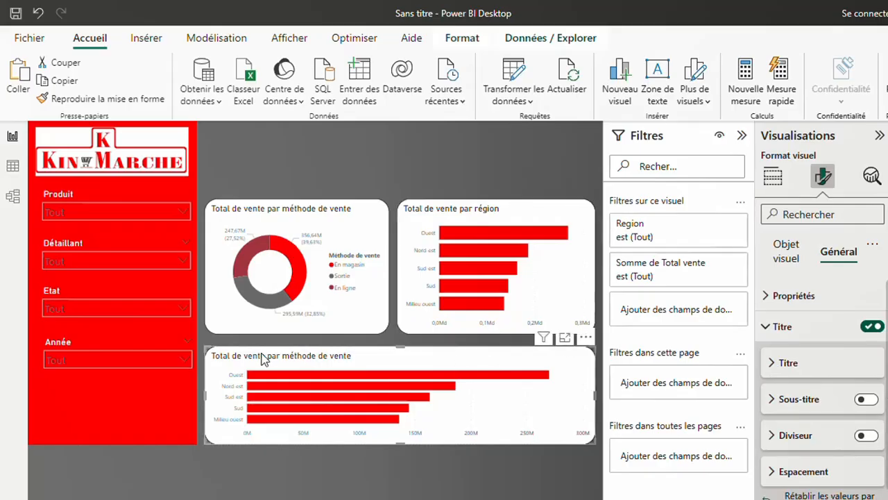
click(769, 328)
click(769, 327)
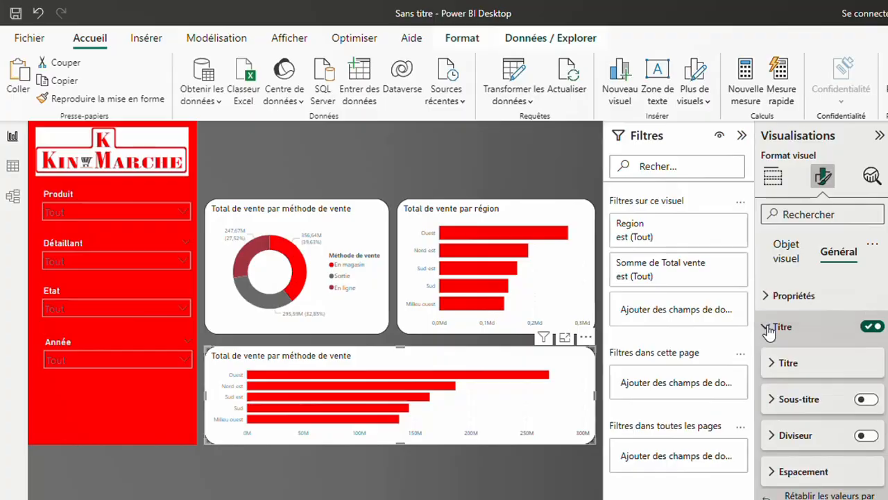
click(780, 373)
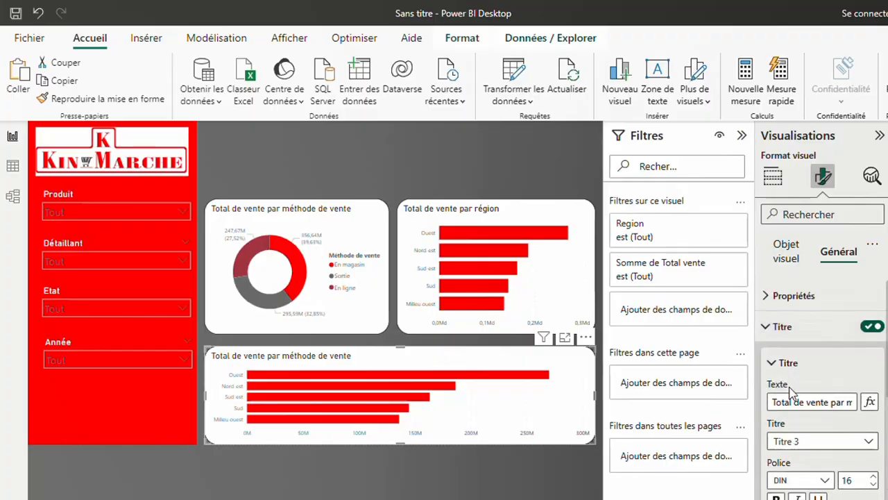
triple_click(792, 402)
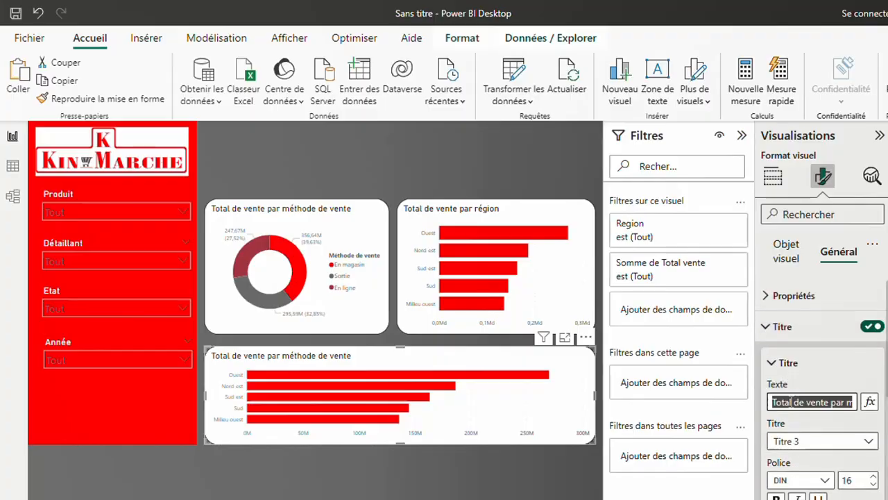
key(BackSpace)
text(Total)
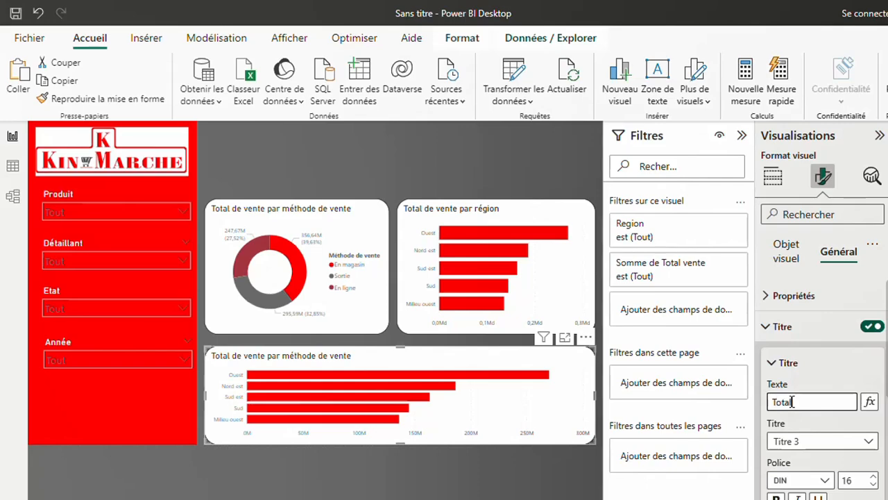
text( de vente par mois)
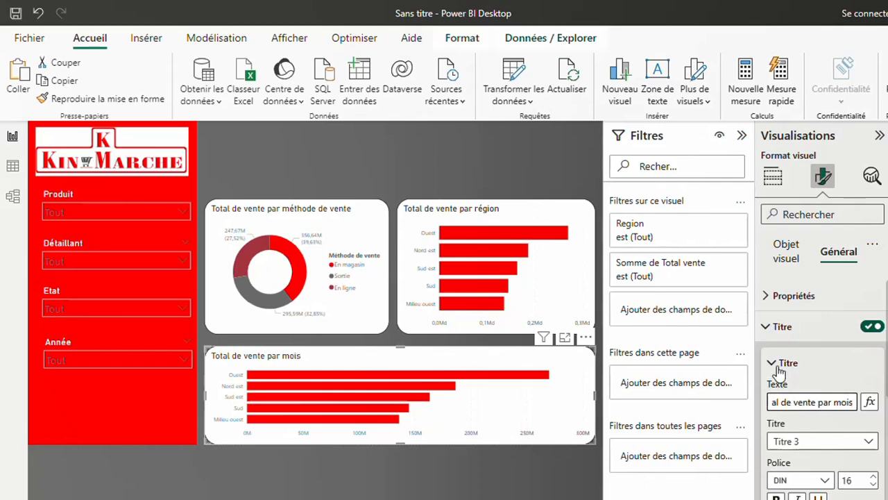
click(780, 373)
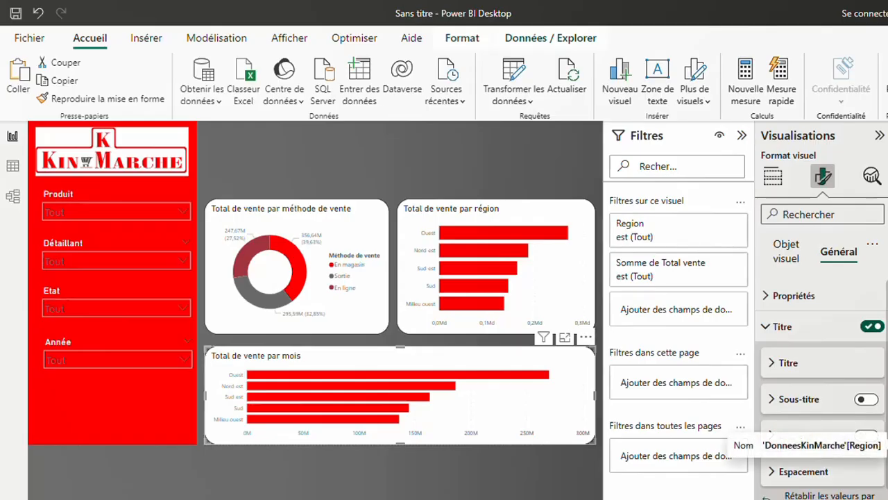
- Replace Region with the Mois level of Date Facture on the lower bar chart's Y axis
click(887, 445)
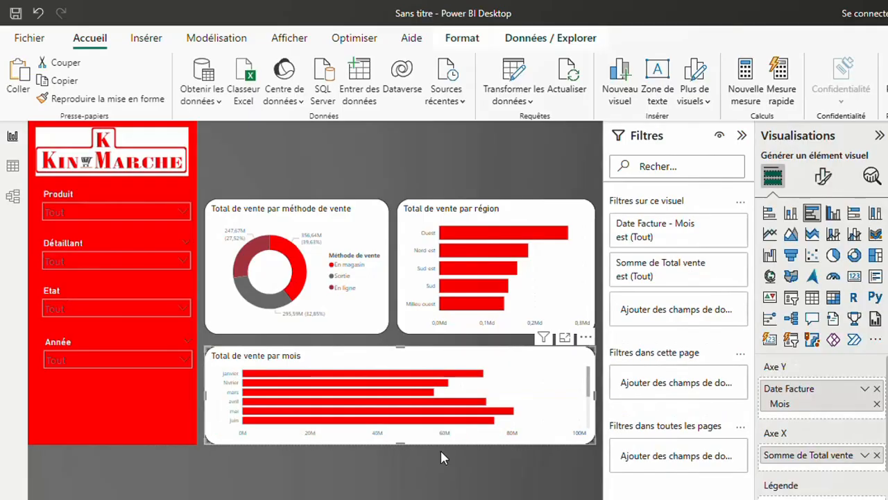
mouse_move(310, 394)
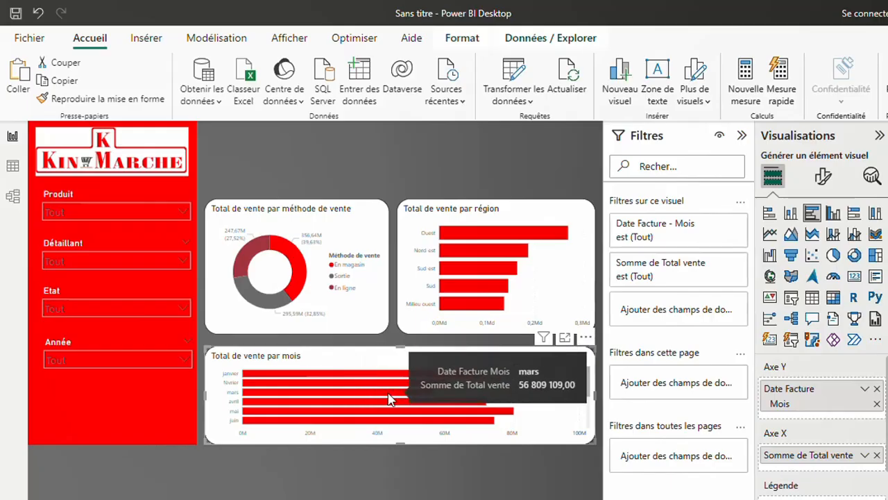
- Convert the monthly sales bar chart to an area chart and set its Somme de Total vente line colour to red
click(812, 236)
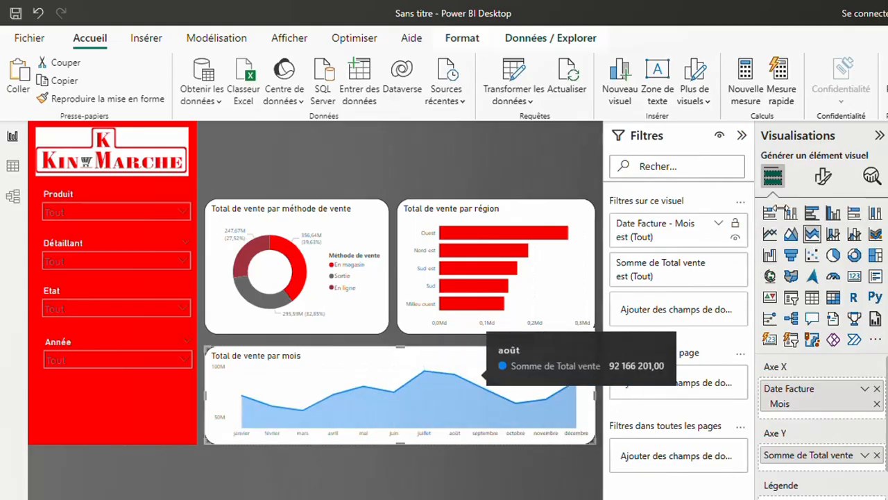
click(823, 178)
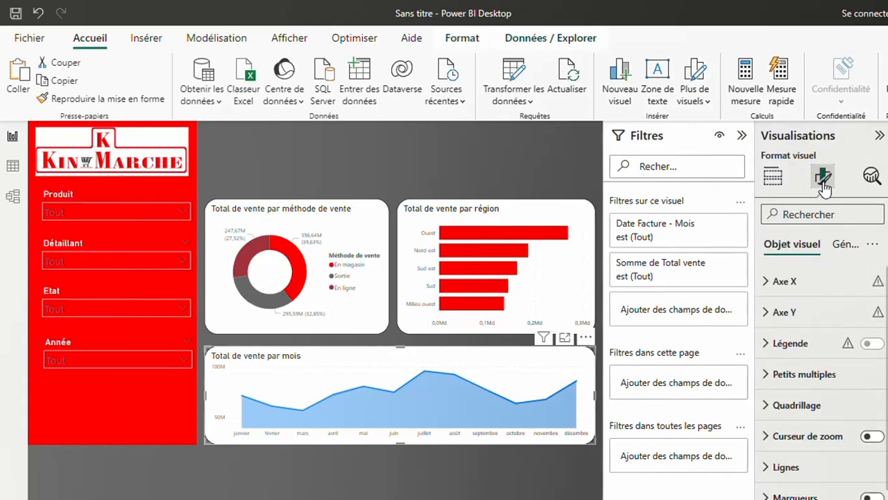
click(775, 468)
scroll(775, 472, down, 5)
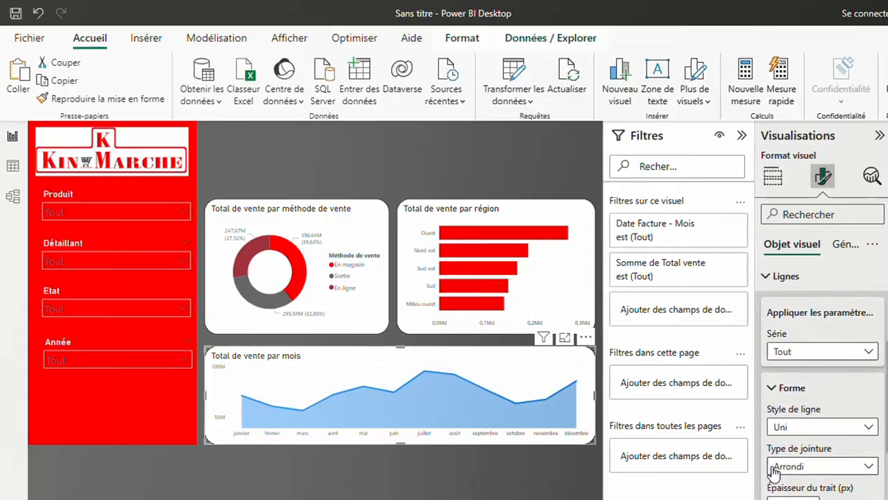
scroll(775, 472, down, 3)
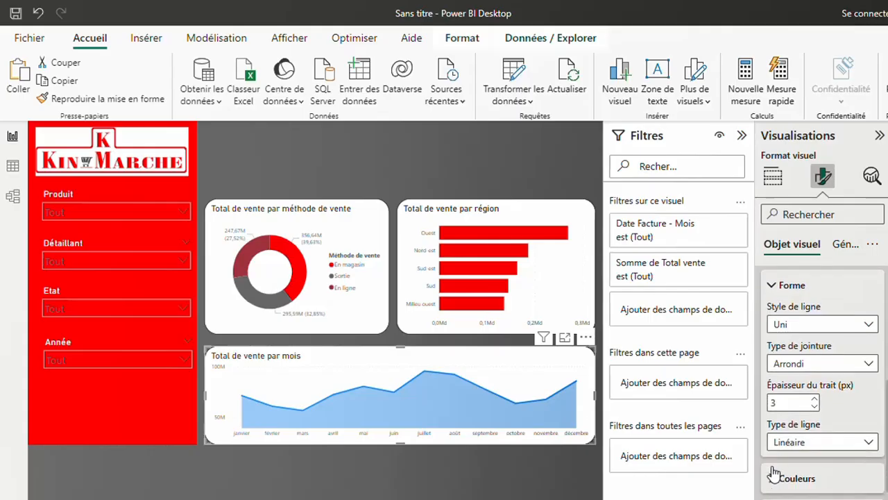
scroll(802, 444, up, 1)
scroll(802, 469, down, 2)
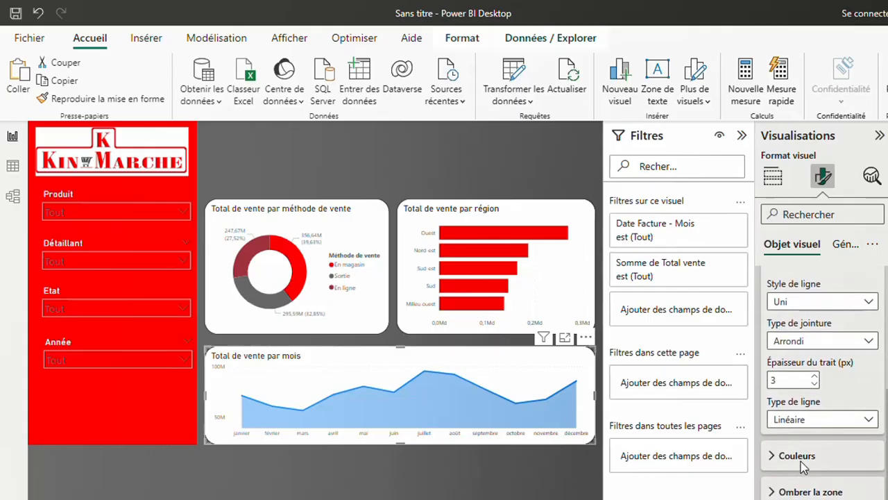
click(799, 451)
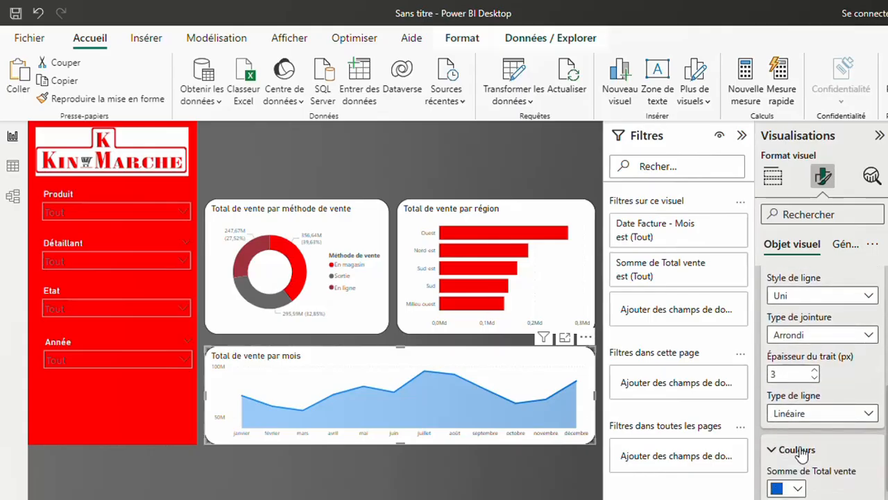
scroll(801, 451, down, 2)
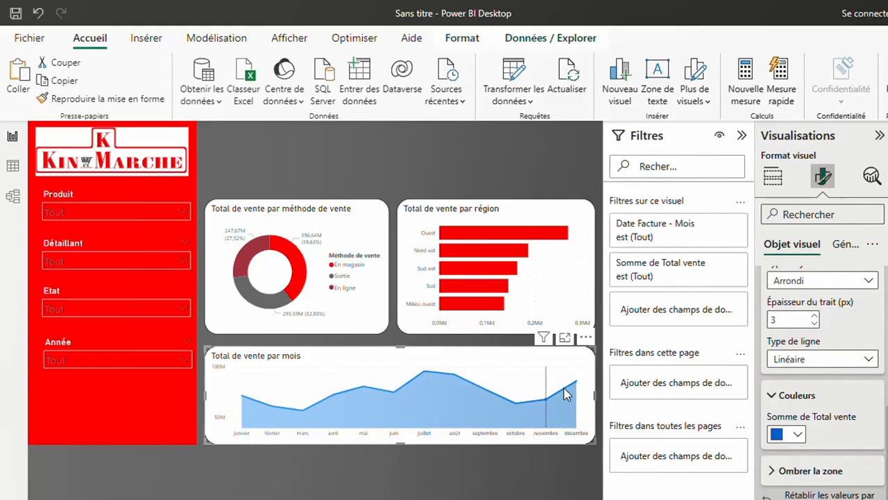
click(800, 435)
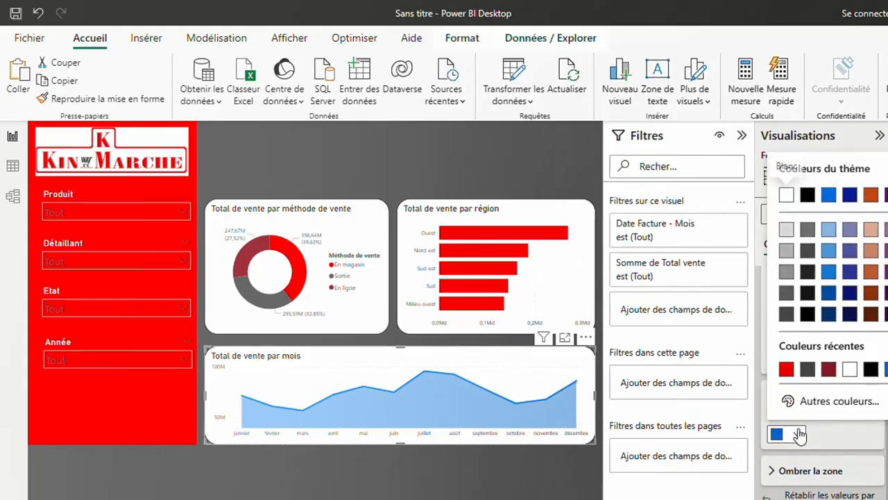
click(790, 366)
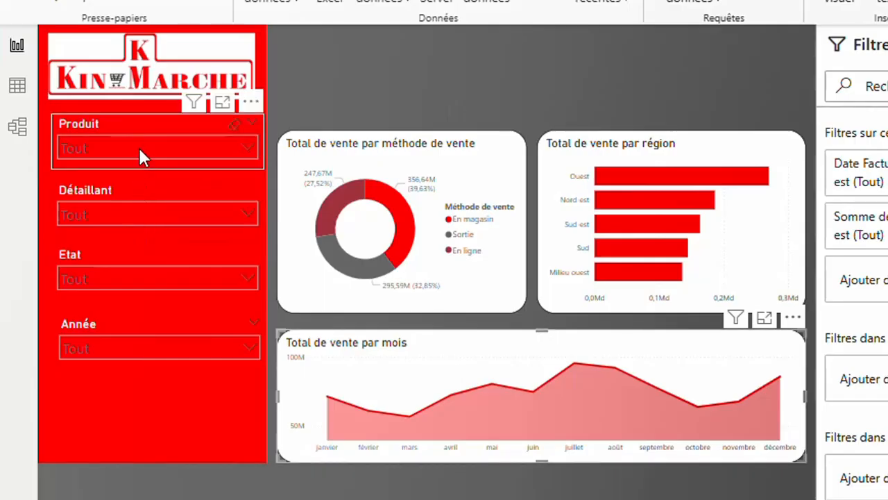
- Filter the Produit slicer to men's street shoes and both sport shoe products, and the Année slicer to 2021
click(238, 143)
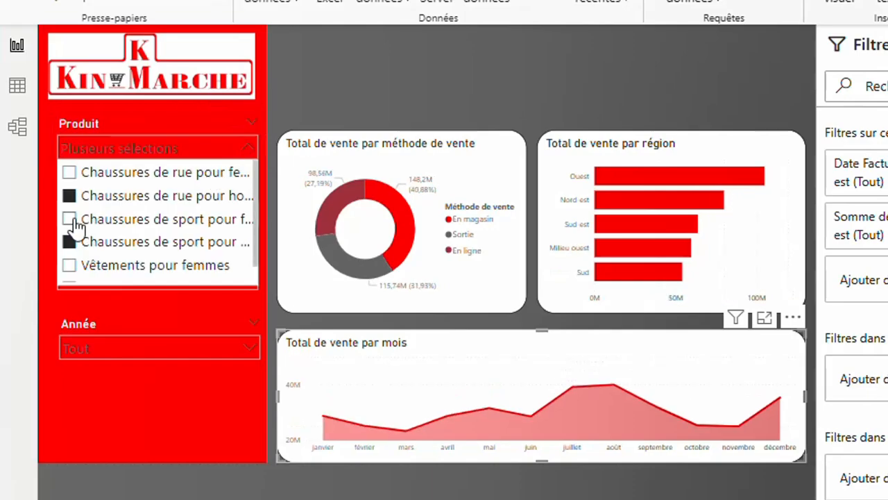
click(72, 219)
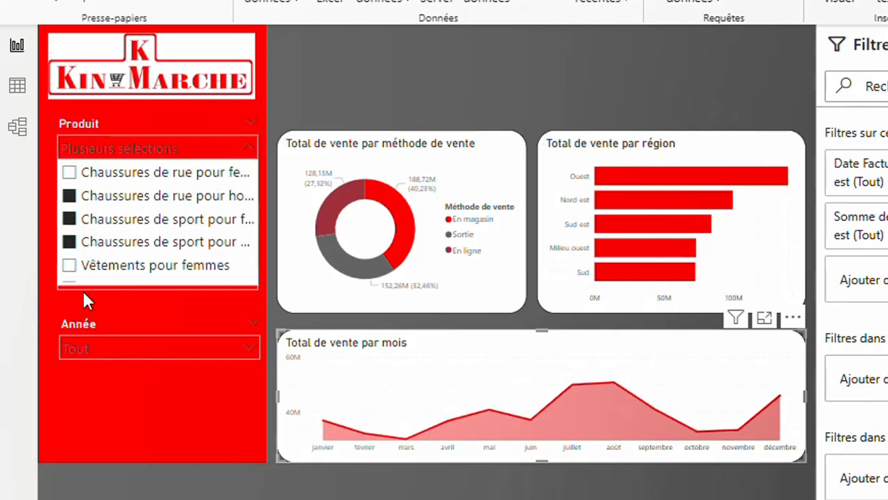
click(91, 338)
click(78, 244)
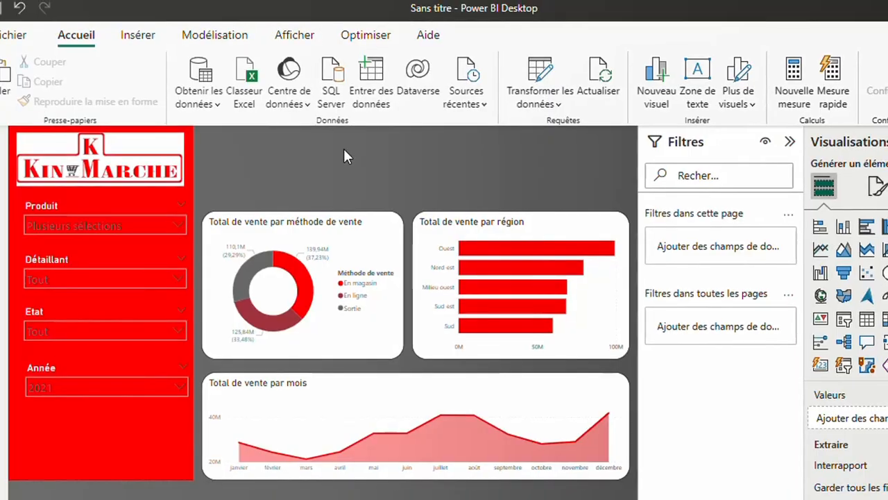
- Insert a rounded rectangle shape and fit it into the empty area above the donut chart, next to the red band
click(138, 35)
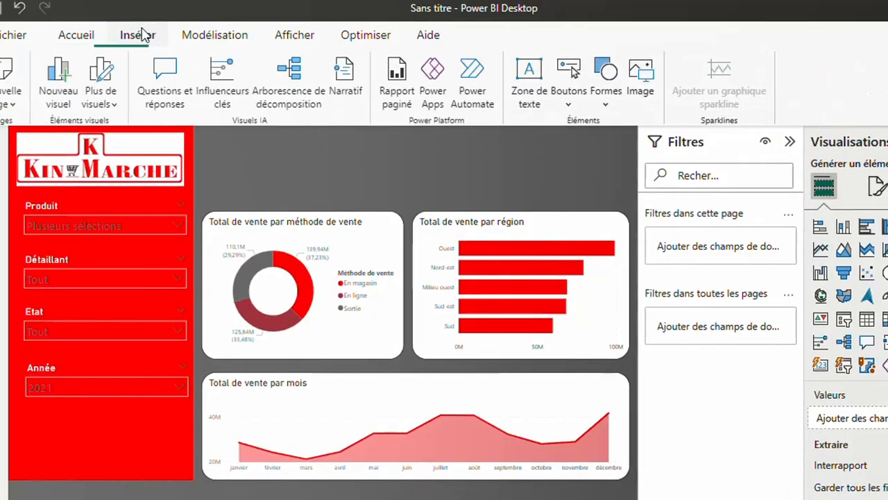
click(606, 80)
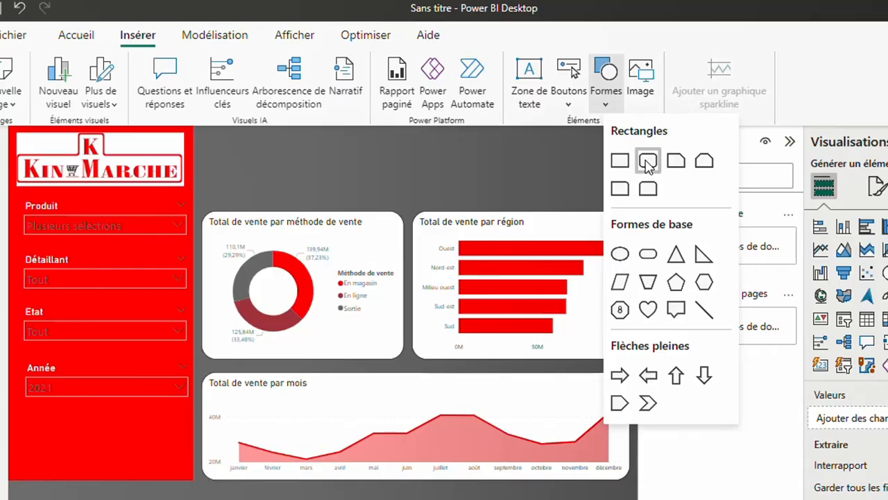
click(647, 161)
drag(379, 198, 322, 180)
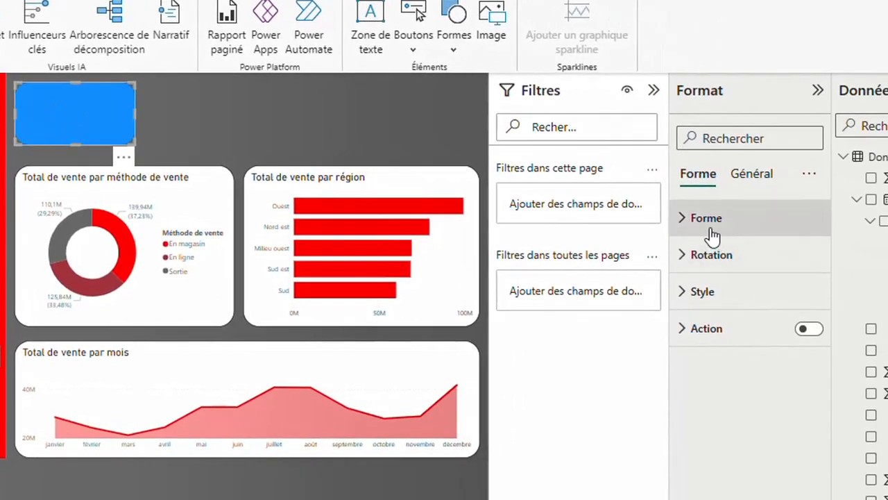
- Set the rounded rectangle's fill colour to white
click(691, 294)
click(722, 384)
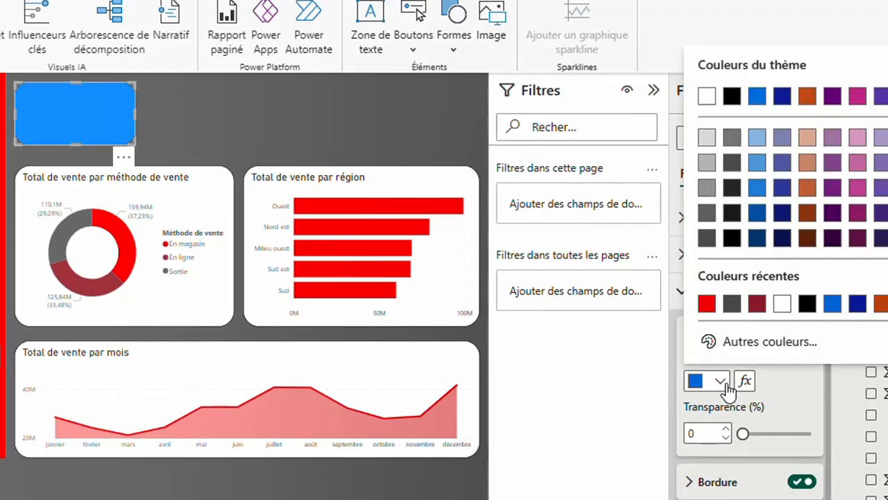
click(706, 97)
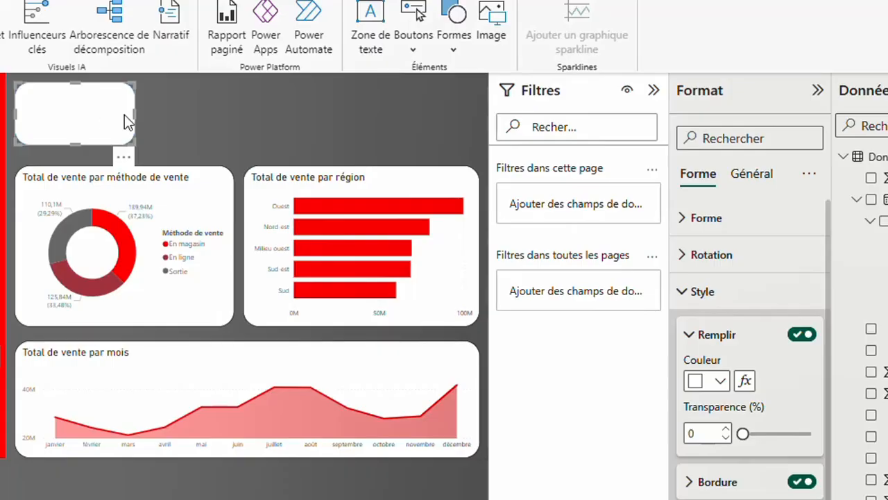
click(337, 132)
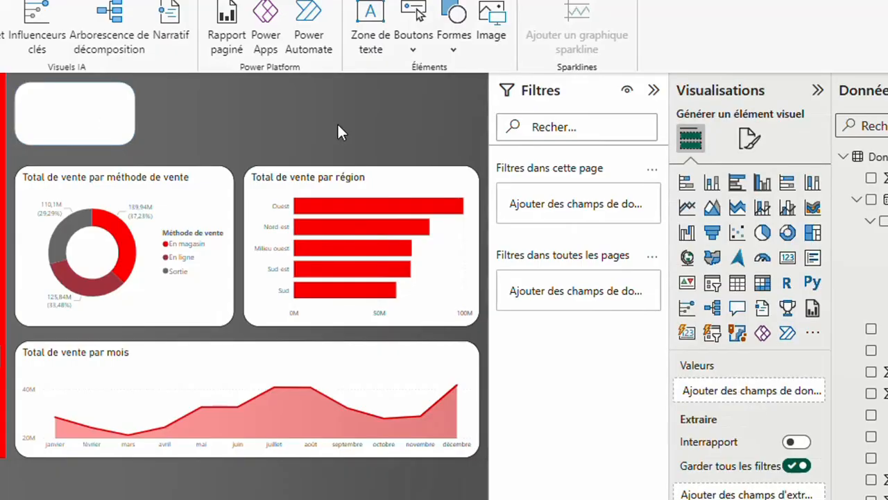
- Add a card visual showing Total vente beside the white rectangle and widen it until the full value fits
click(787, 258)
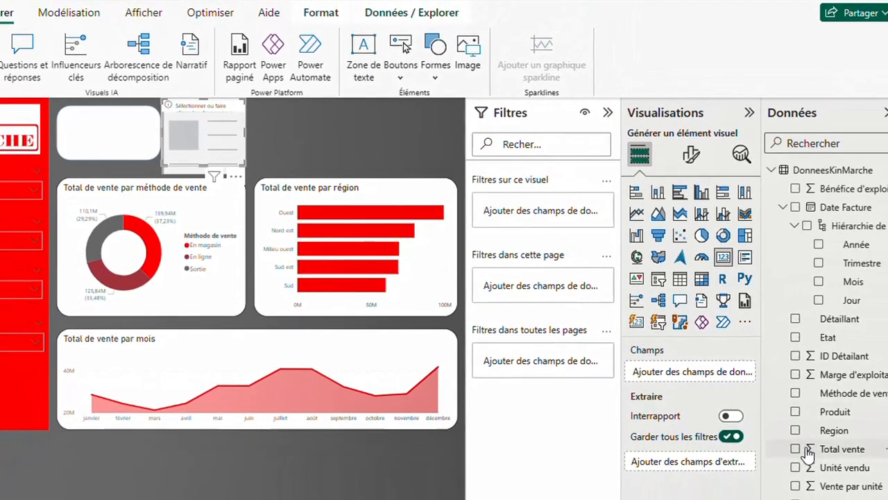
click(796, 450)
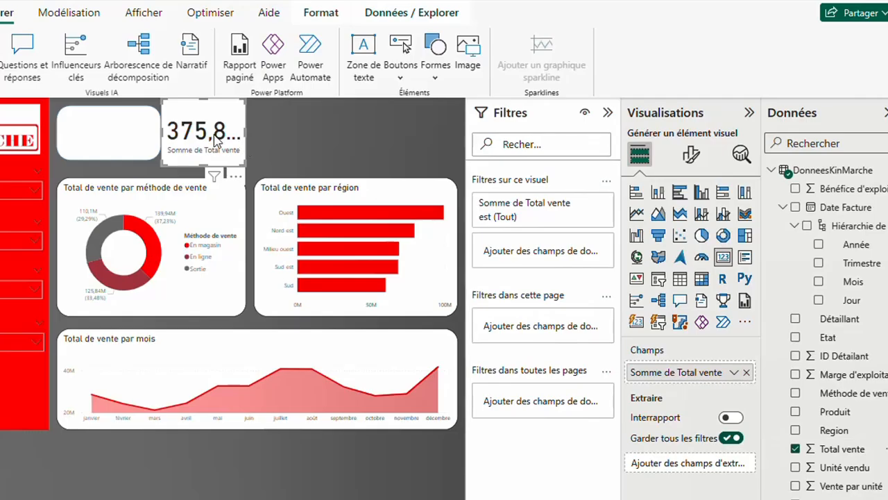
drag(244, 132, 251, 138)
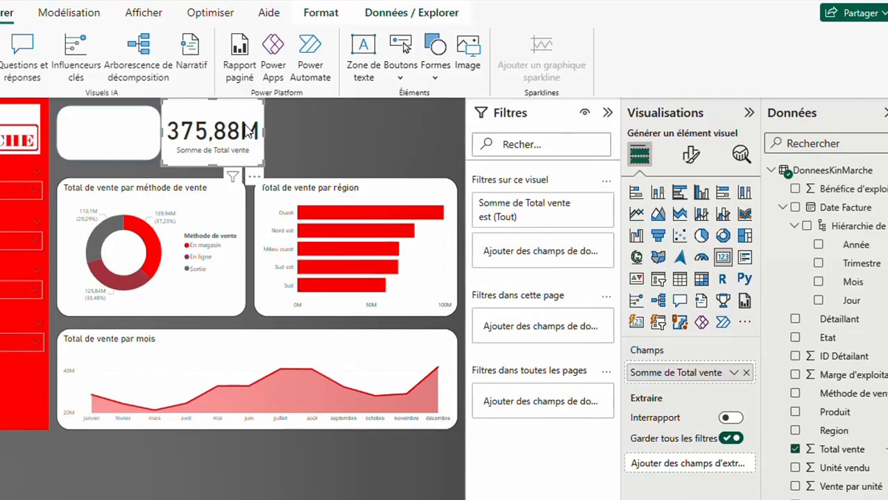
- Turn off the card's category label, set its background transparency to 100%, and reduce the card's height
click(691, 155)
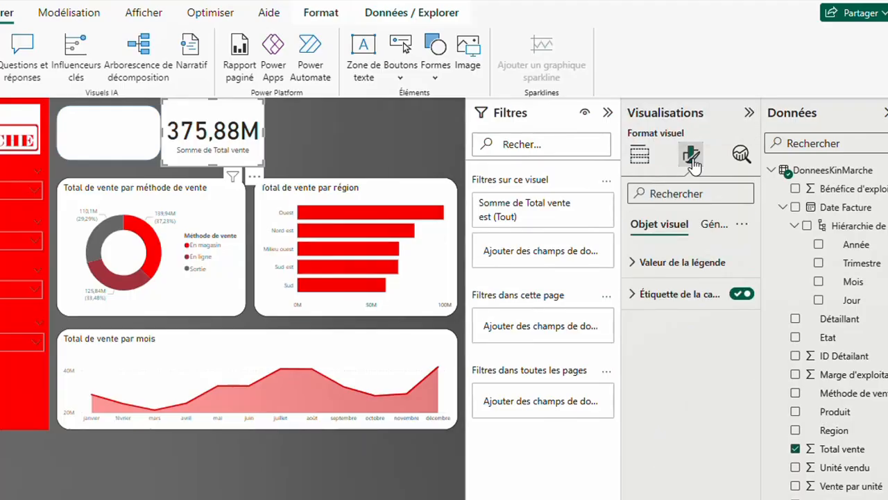
click(742, 294)
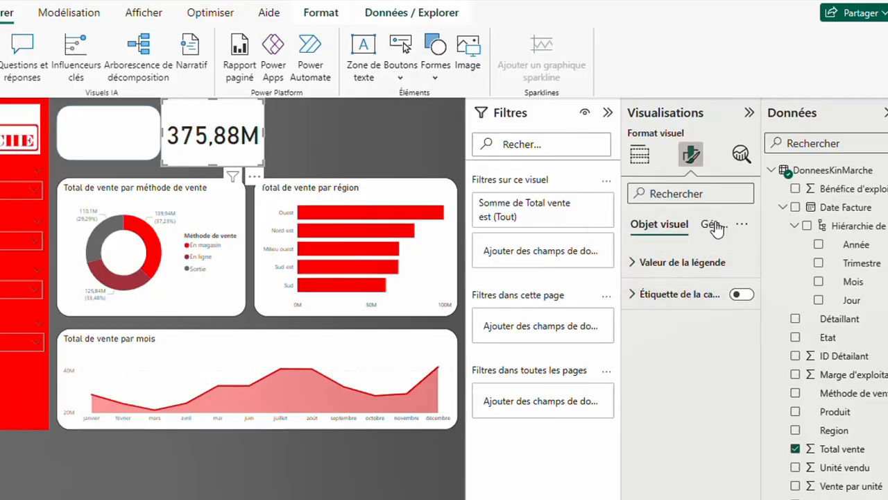
click(715, 227)
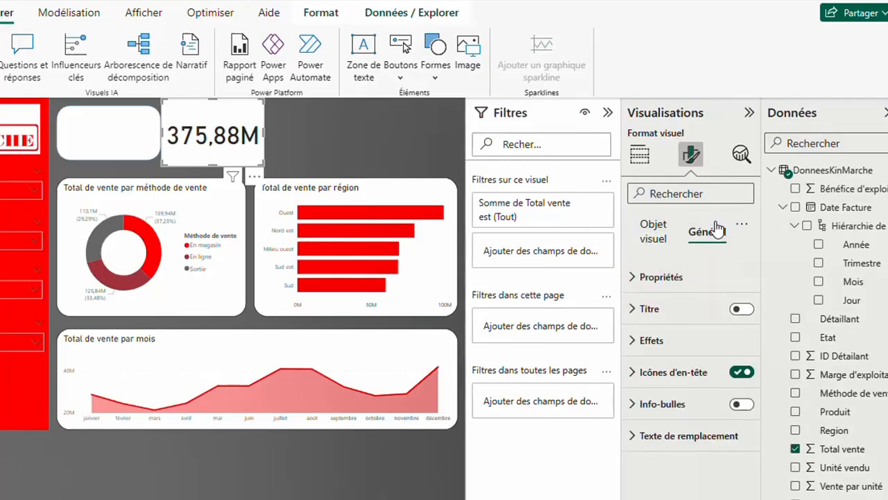
click(635, 341)
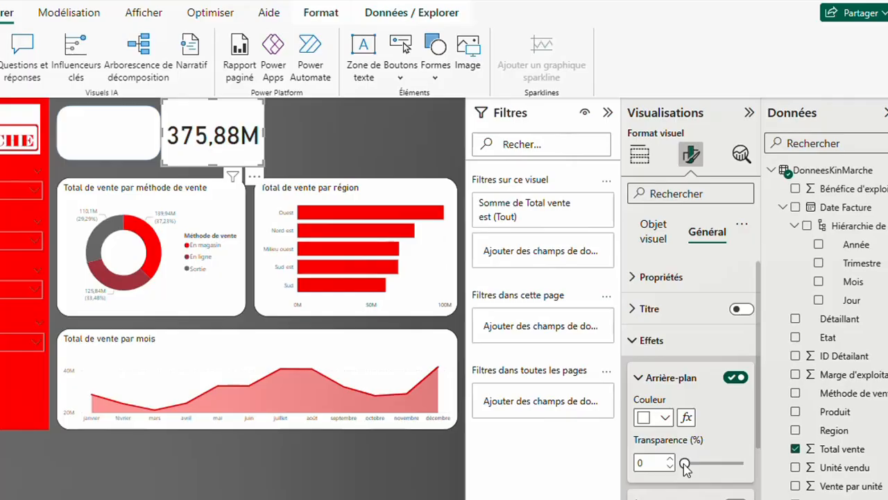
drag(685, 463, 758, 466)
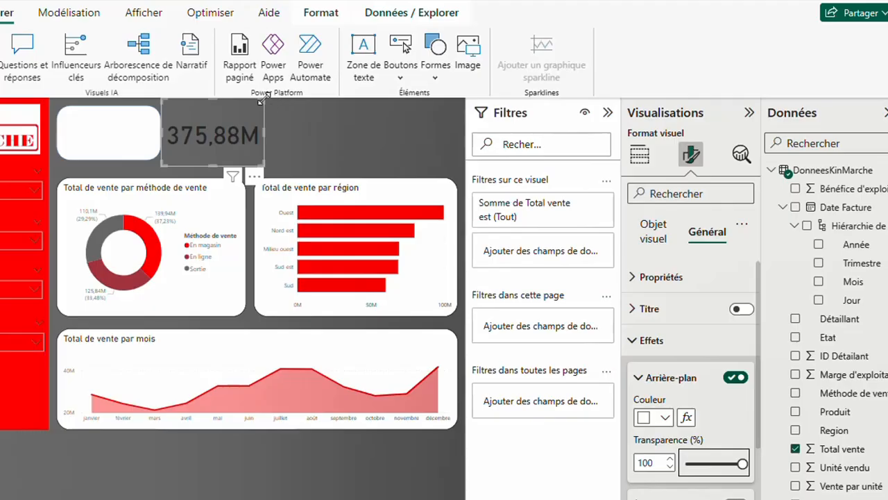
drag(261, 102, 217, 138)
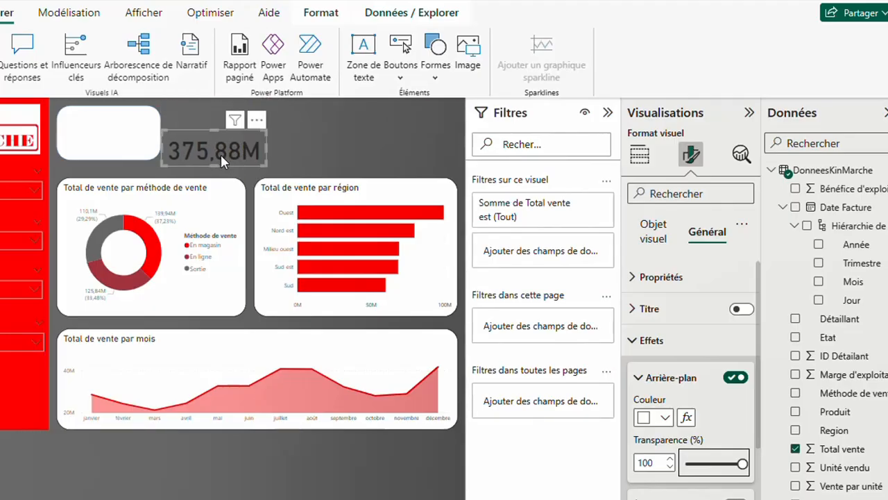
- Set the card value's font size to 34 and move the card onto the white rounded rectangle
click(653, 234)
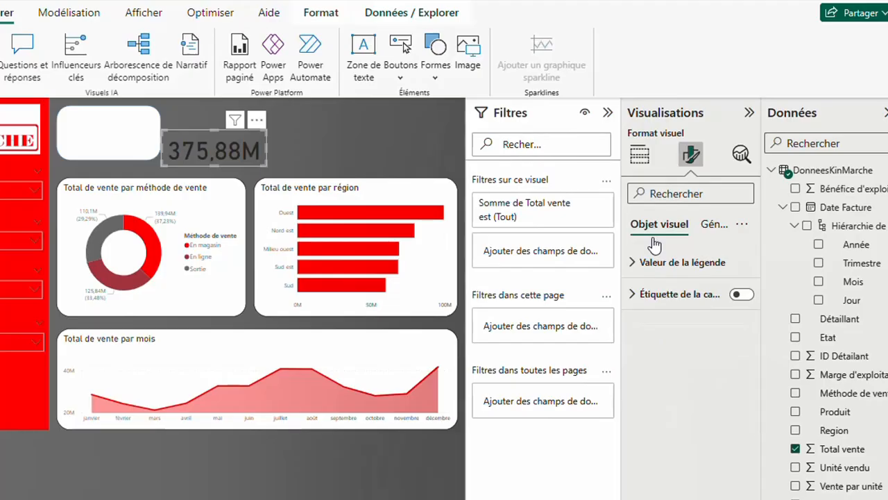
click(637, 270)
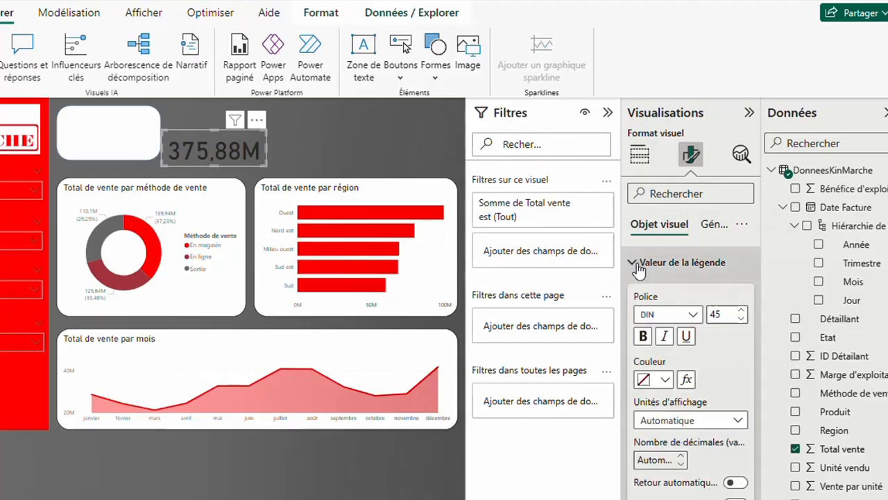
click(741, 324)
click(741, 323)
click(741, 323)
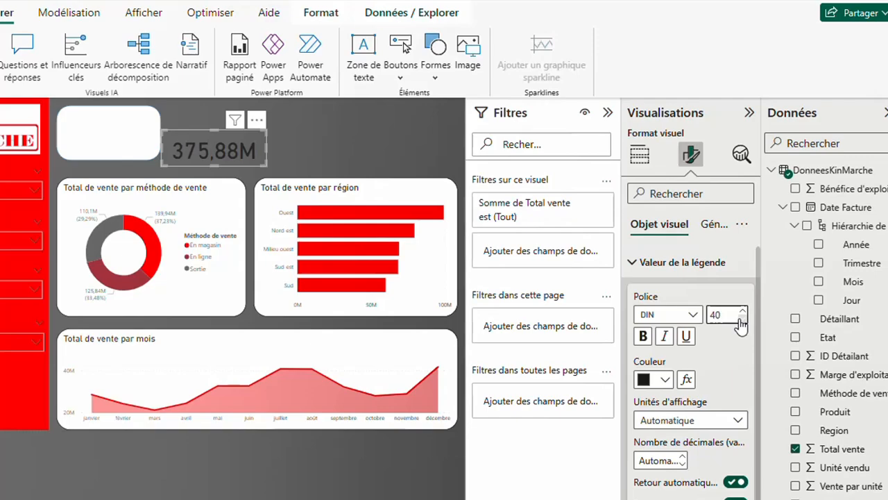
click(742, 324)
click(741, 324)
click(741, 324)
click(741, 323)
click(741, 324)
click(741, 324)
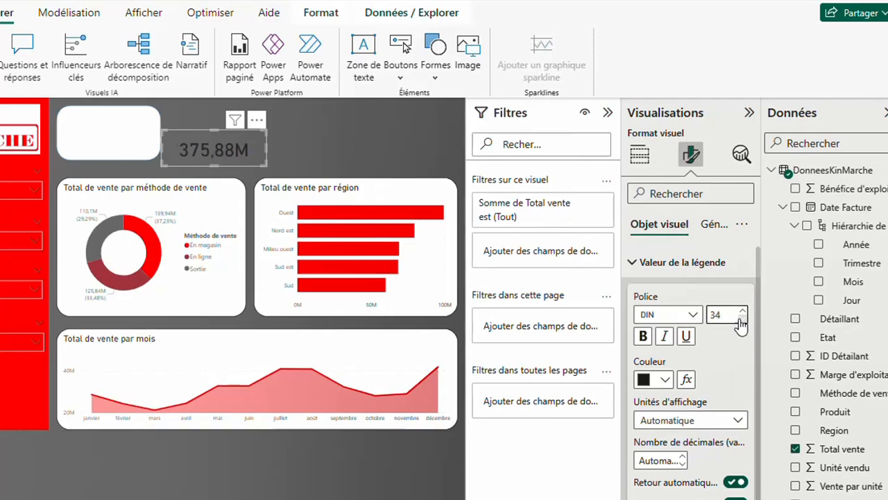
drag(224, 128, 137, 119)
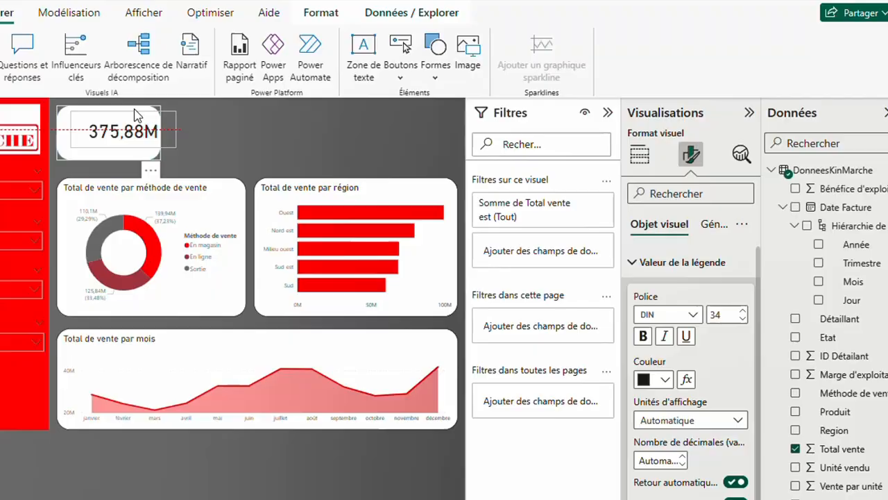
- Reduce the font size of the card's value to 28
click(742, 323)
click(741, 324)
click(741, 324)
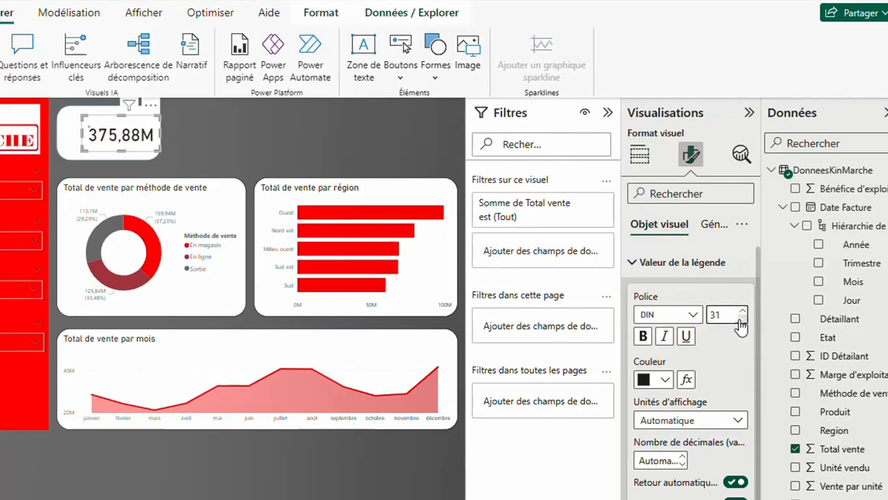
click(741, 323)
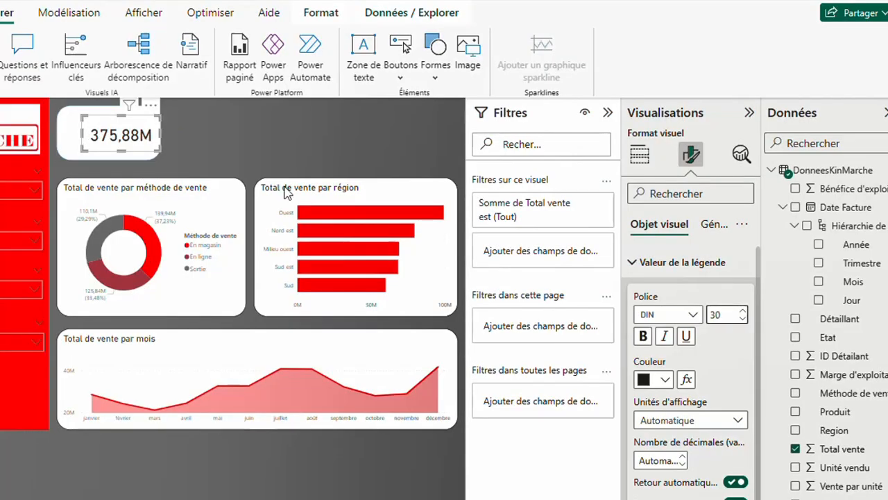
click(742, 323)
click(741, 323)
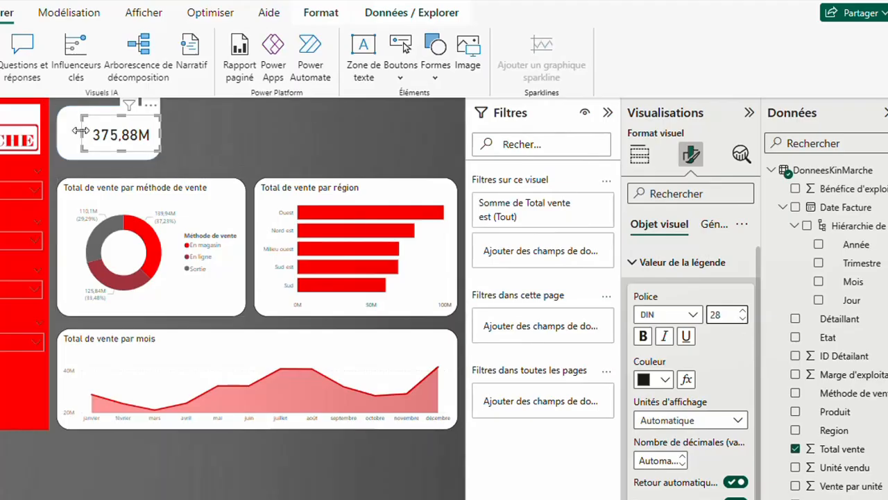
- Narrow the sales card to fit its value and add a text box reading "Total des ventes" beside it
drag(82, 118, 98, 122)
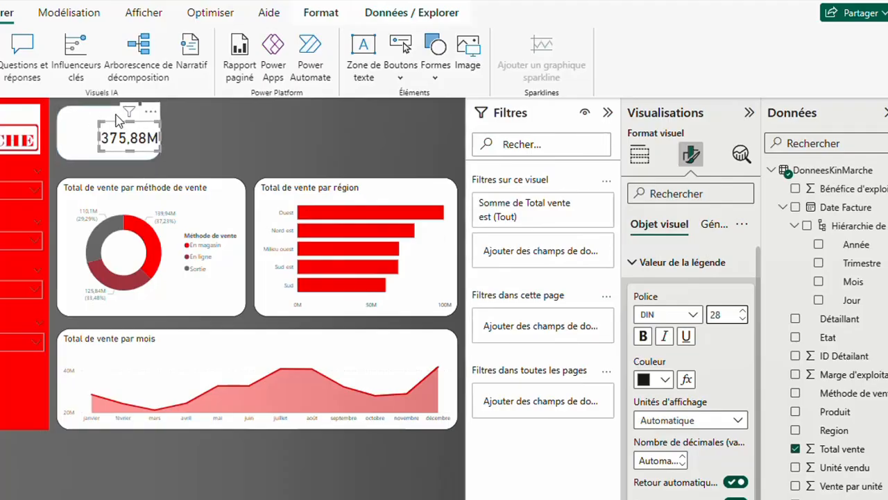
click(364, 80)
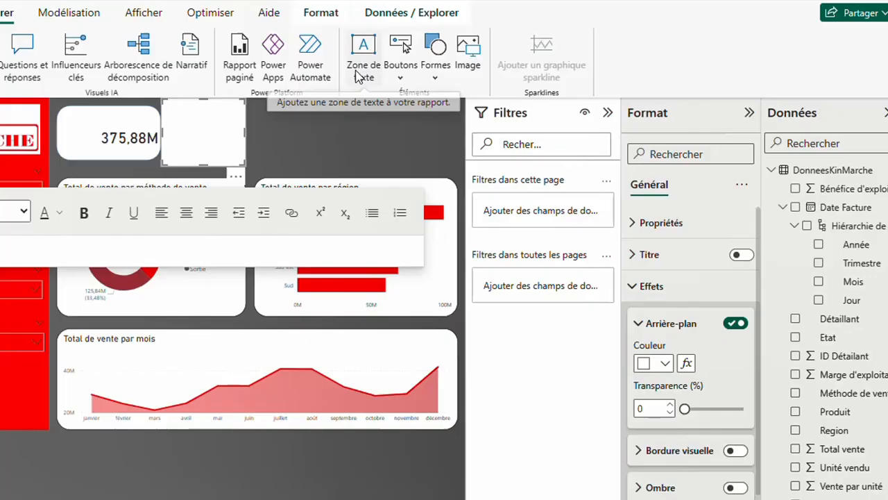
click(190, 139)
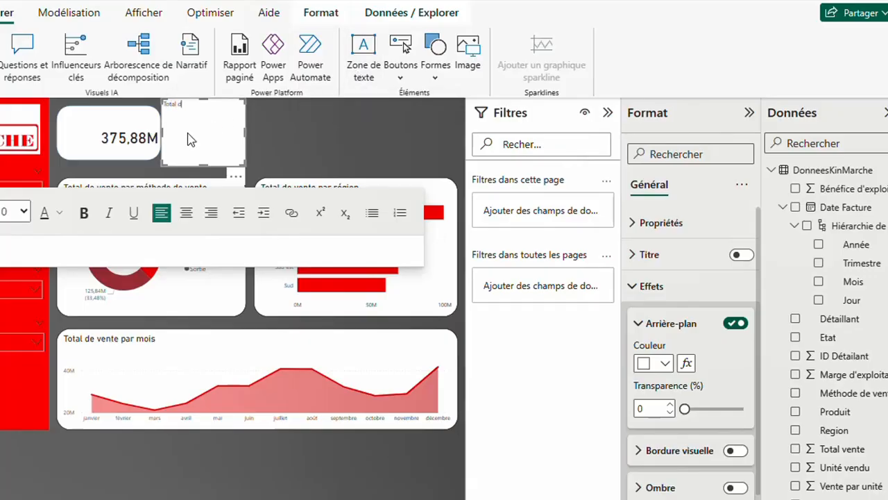
text(Total des ventes)
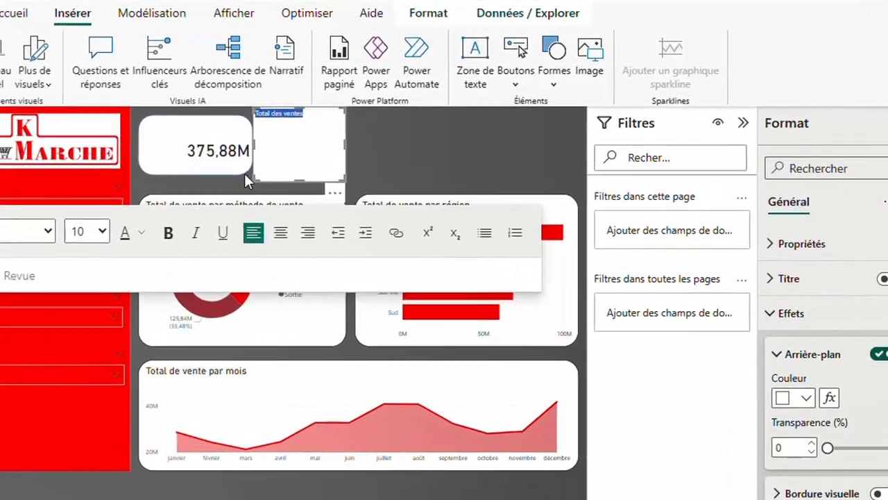
- Make the "Total des ventes" text bold with font size 14
key(ctrl+a)
click(291, 264)
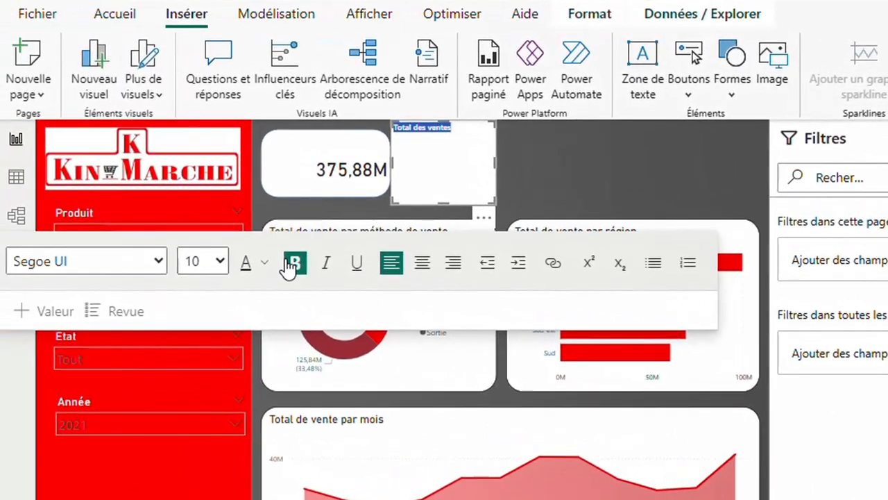
click(220, 262)
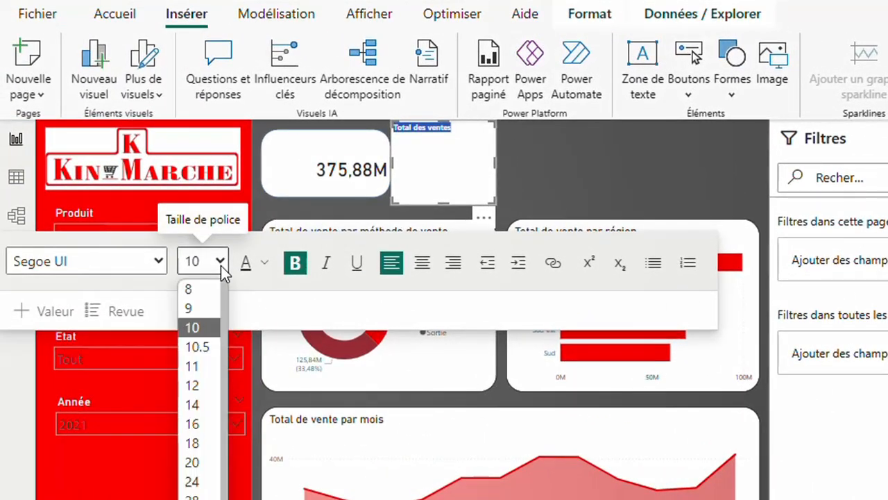
click(193, 405)
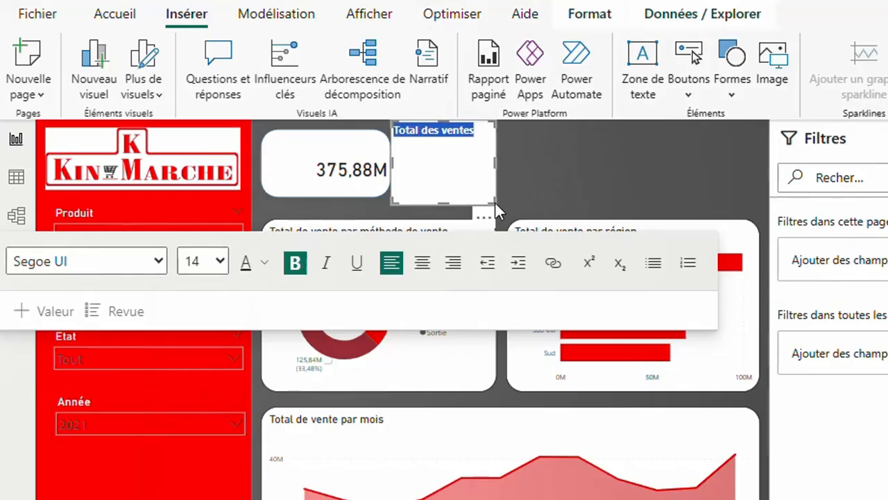
- Shrink the "Total des ventes" text box around its text, set its background transparency to 100%, and place it on the white rectangle
drag(494, 201, 483, 154)
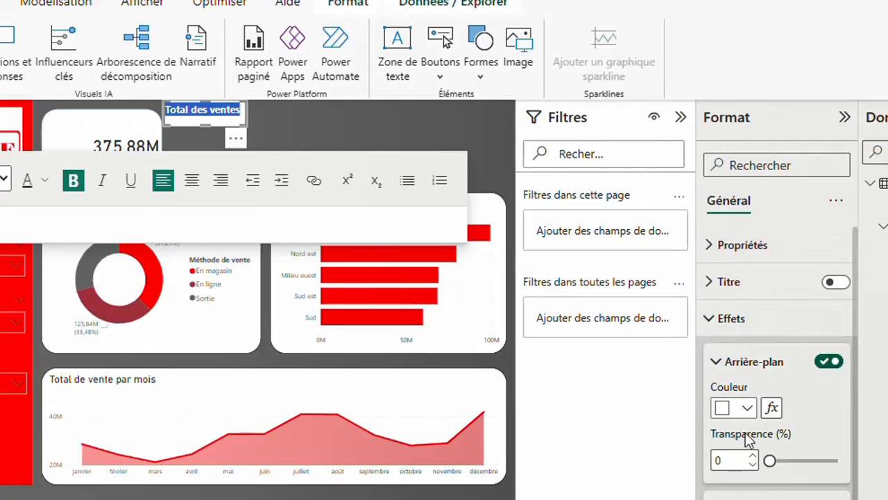
drag(771, 461, 841, 463)
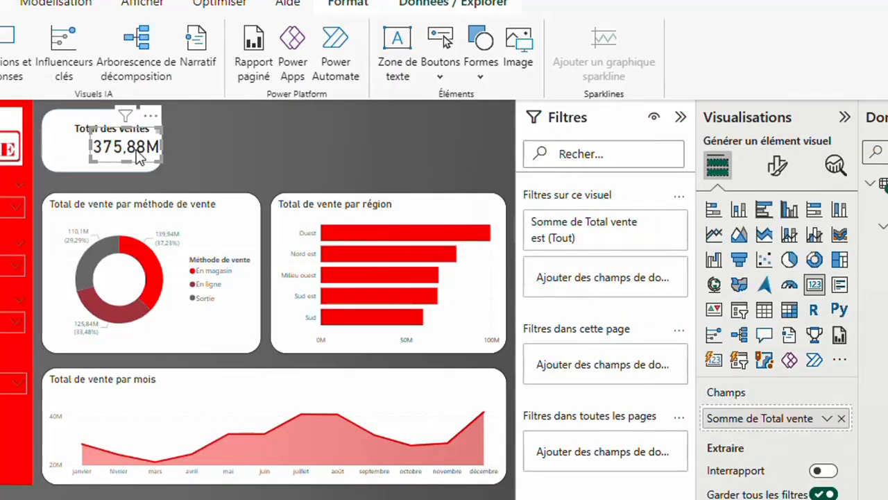
- Shift the sales value slightly left and raise the "Total des ventes" text box a little above it
mouse_move(143, 149)
mouse_down()
mouse_move(139, 156)
mouse_move(141, 147)
mouse_up()
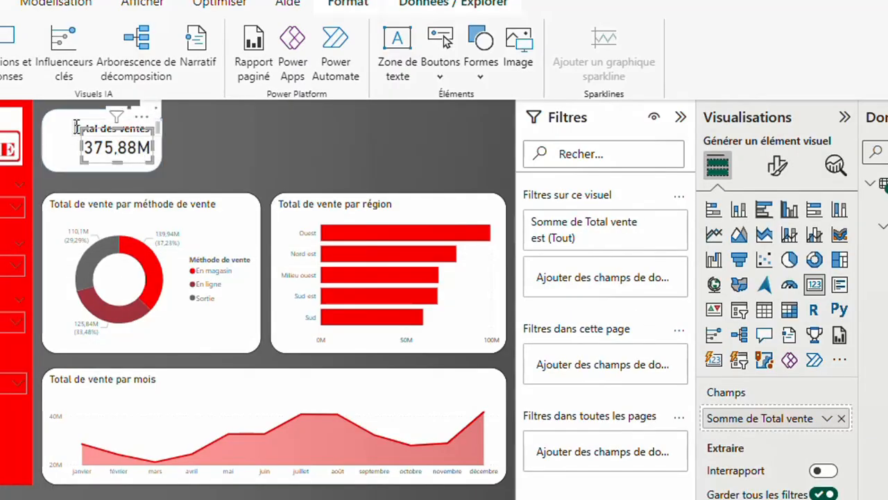
click(74, 127)
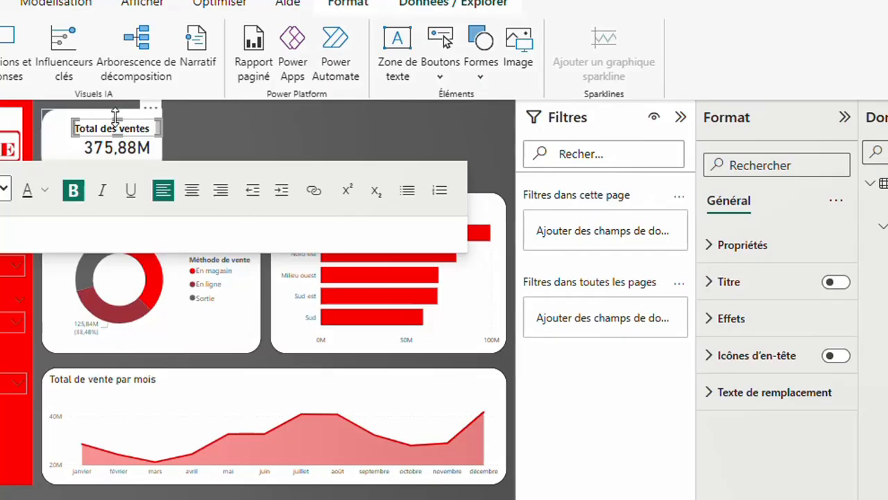
drag(116, 120, 117, 118)
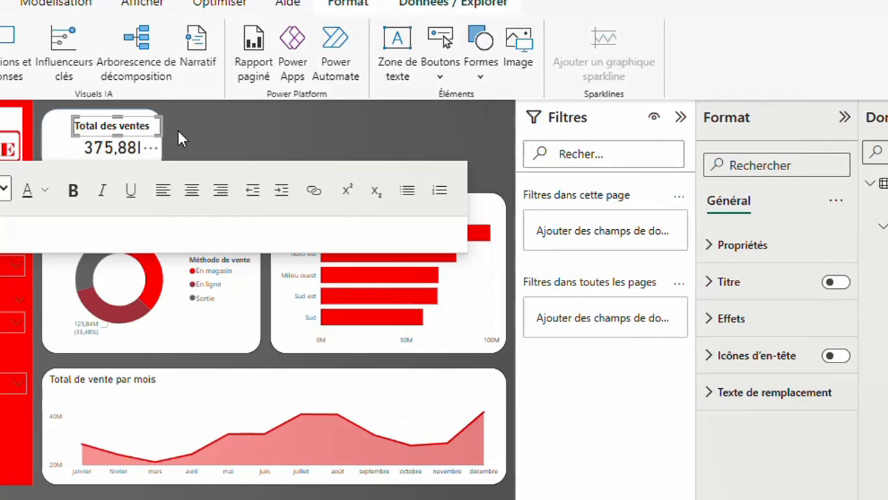
- Set the "Total des ventes" text box's background transparency to 0%, right-align its text, and line it up above the sales value
click(722, 316)
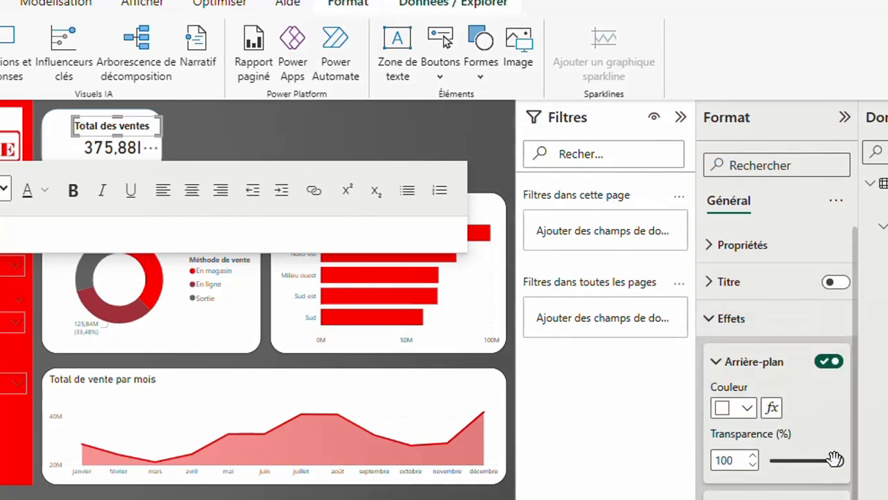
drag(835, 459, 756, 460)
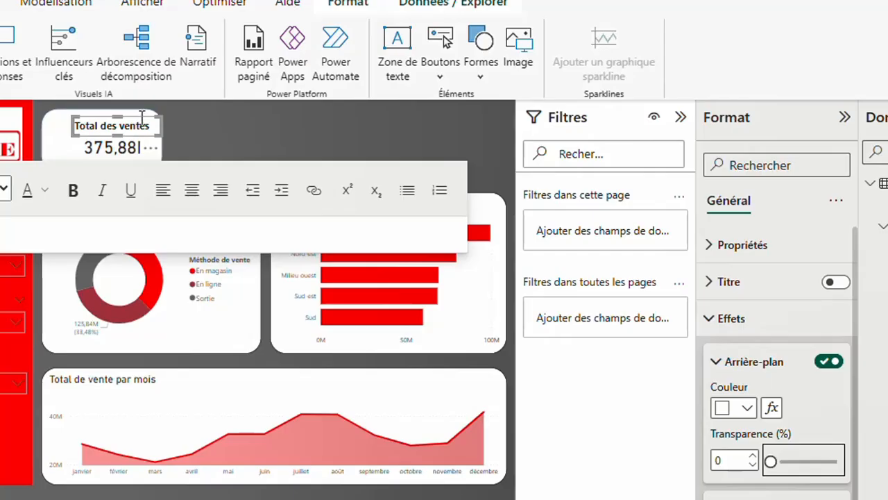
mouse_move(139, 119)
mouse_down()
mouse_move(195, 106)
mouse_move(158, 127)
mouse_move(139, 123)
mouse_up()
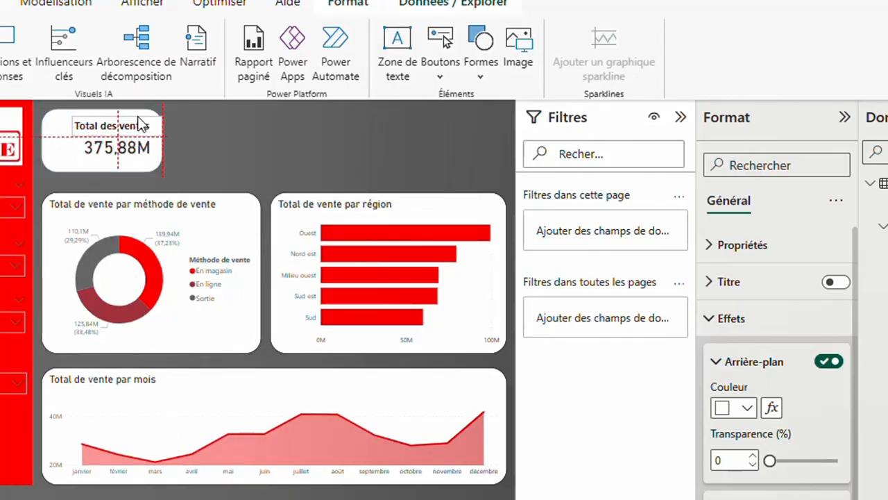
click(218, 192)
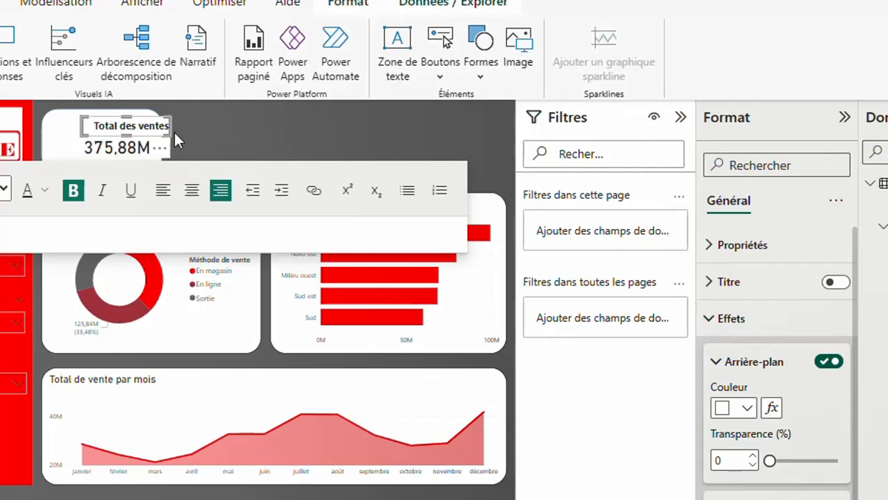
drag(167, 127, 95, 137)
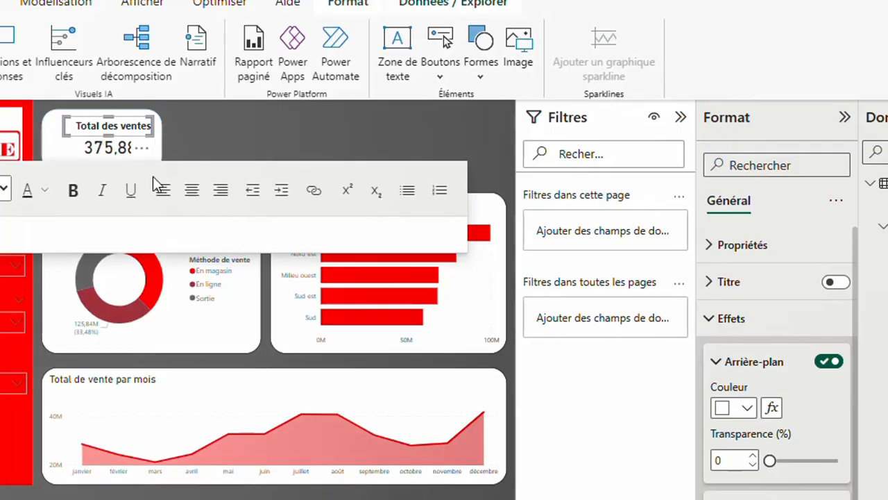
click(206, 130)
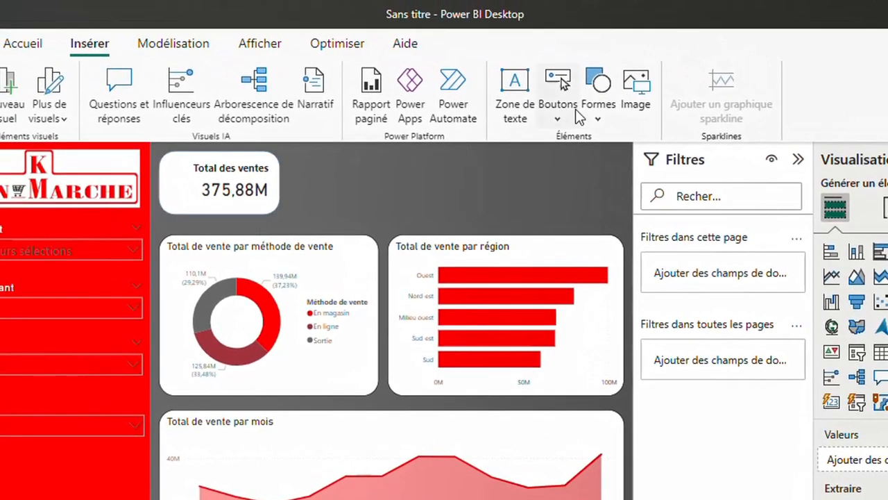
- Insert the money-bag.png image, shrink it, and place it on the white rectangle beside the sales value
click(636, 80)
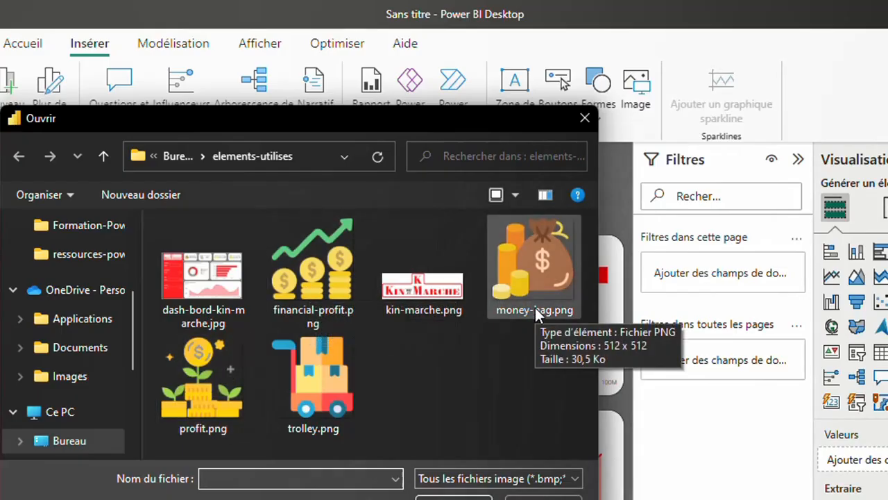
click(527, 286)
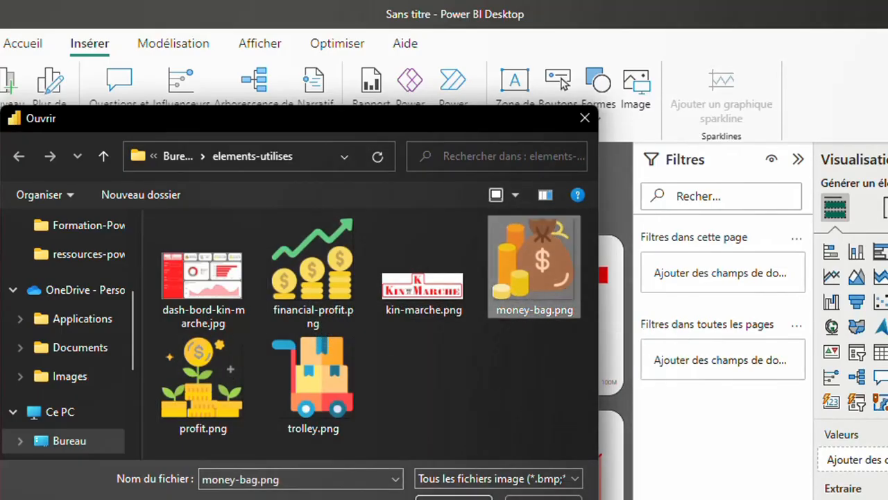
click(454, 499)
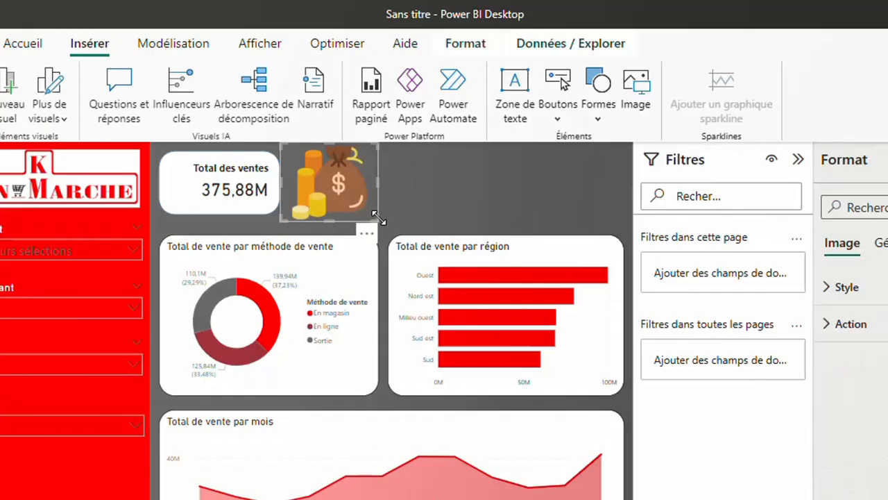
drag(377, 219, 179, 204)
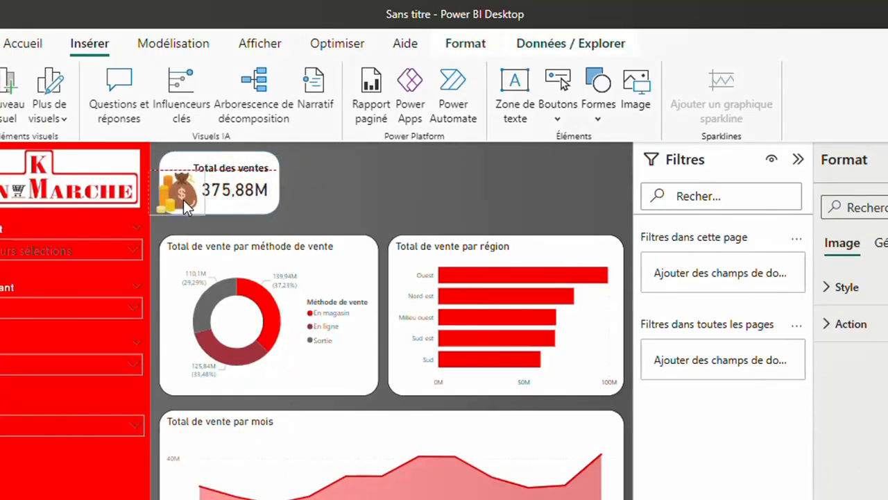
drag(205, 171, 192, 181)
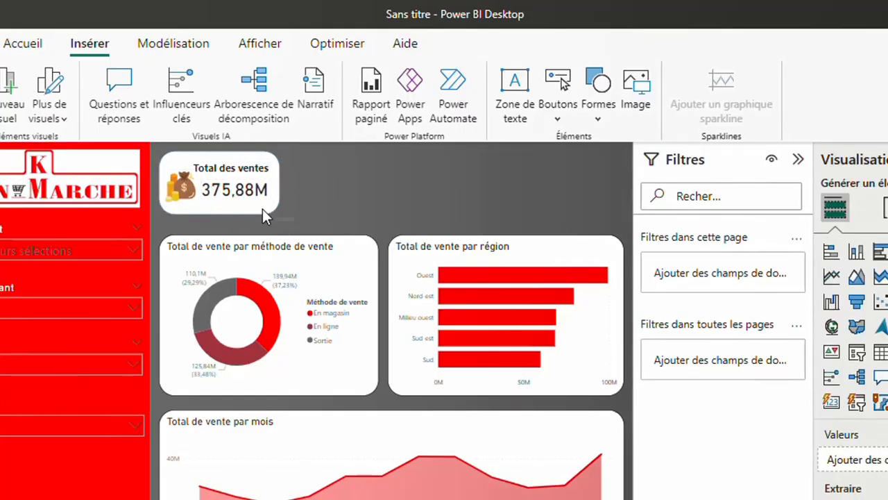
- Group the white rectangle, title text box, sales card and money-bag image together
click(198, 168)
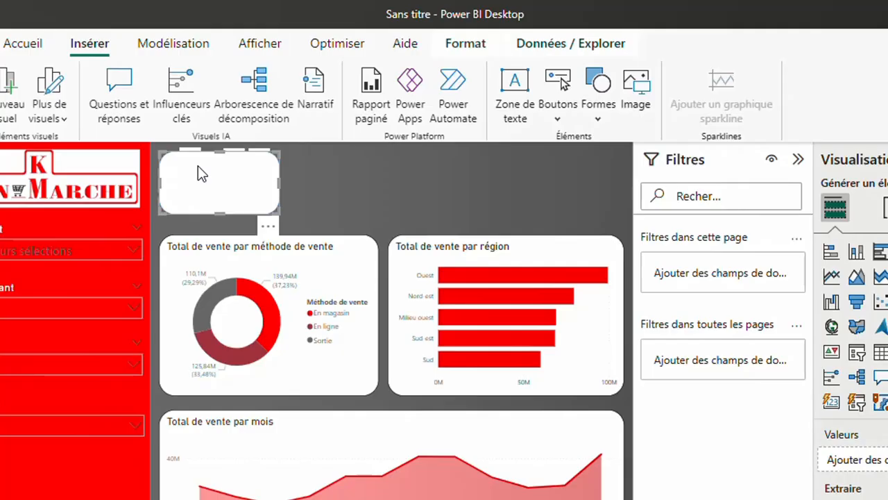
right_click(198, 173)
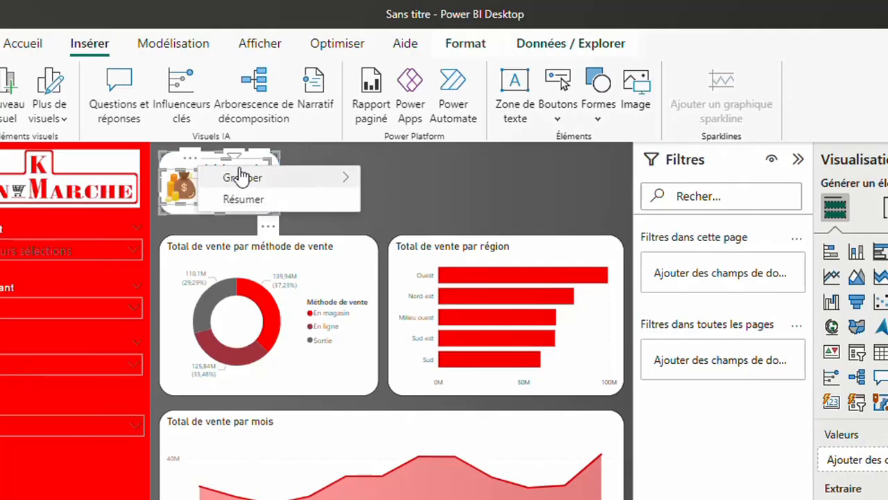
mouse_move(255, 180)
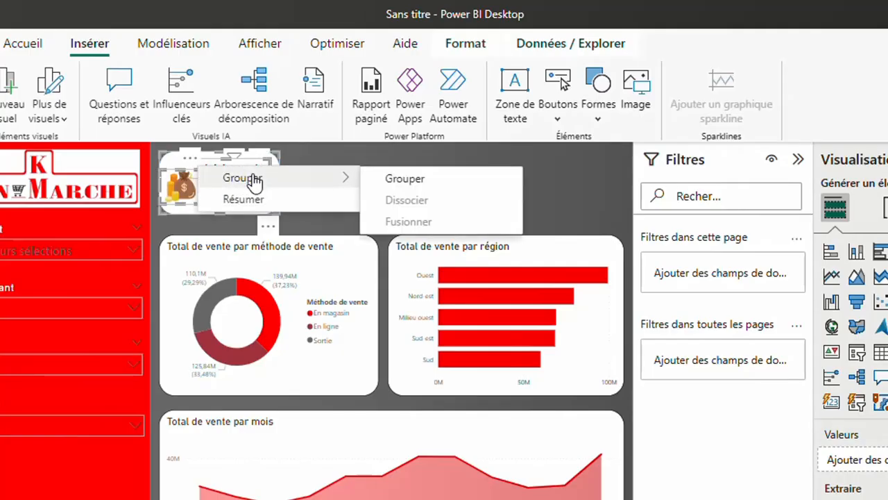
click(403, 179)
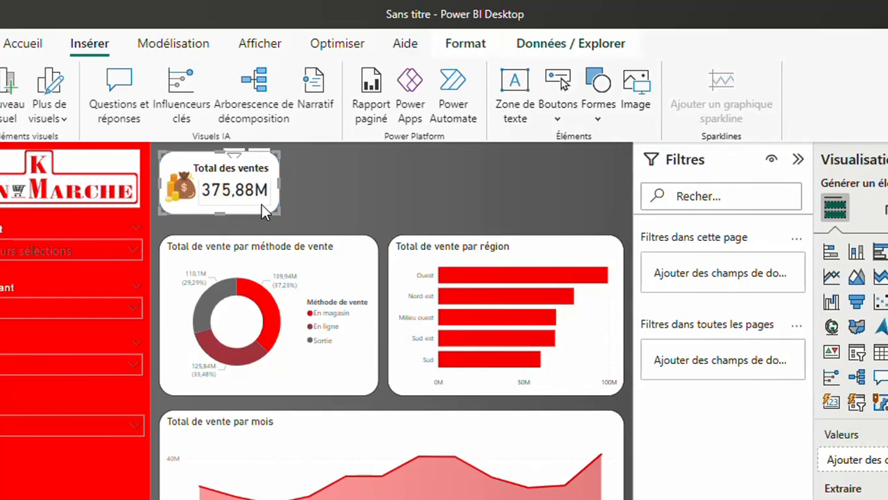
- Move the grouped sales card slightly down toward the donut chart and enlarge its white rectangle a little
mouse_move(275, 208)
mouse_down()
mouse_move(296, 217)
mouse_move(270, 219)
mouse_up()
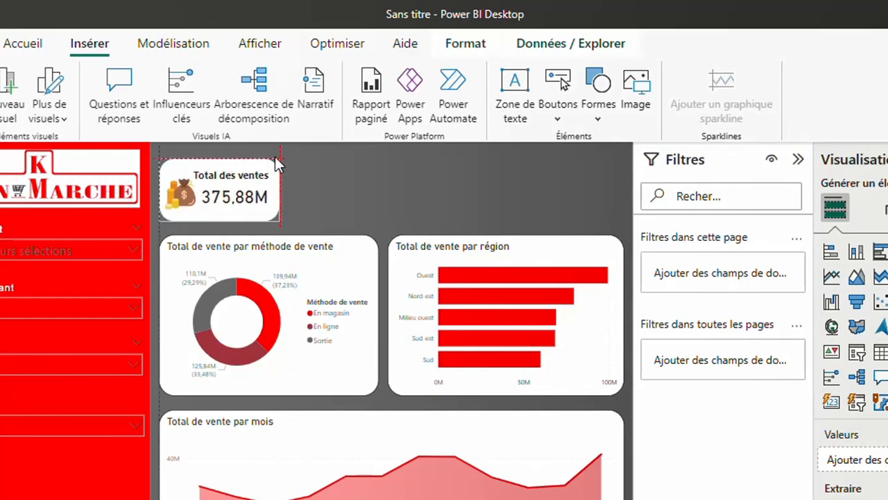
drag(276, 158, 281, 167)
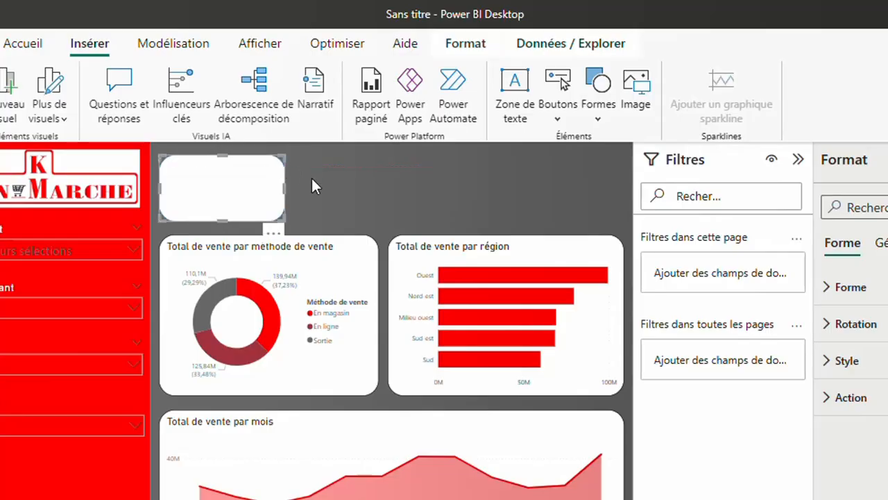
click(267, 220)
click(268, 221)
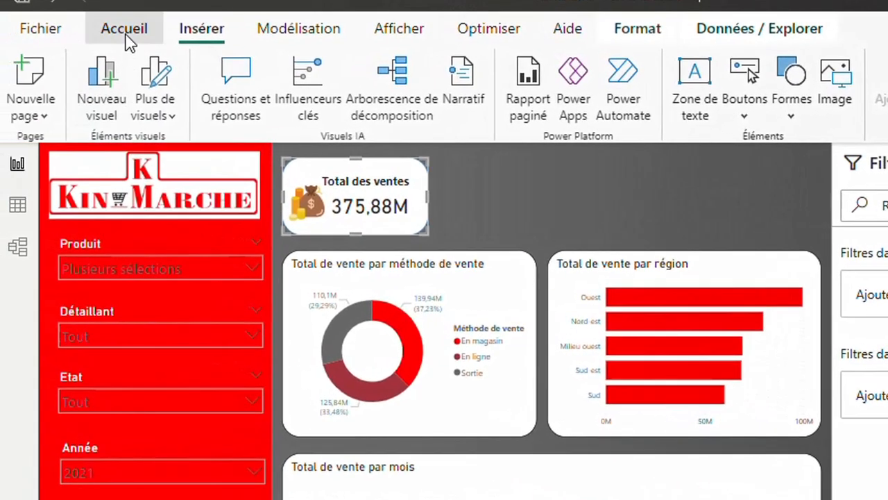
- Narrow the white rounded rectangle so its edge sits close to the end of the sales value
click(52, 39)
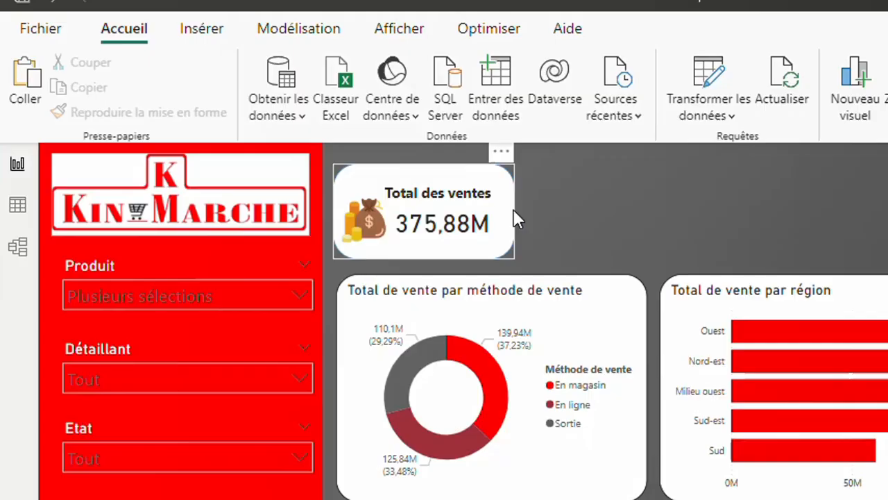
click(513, 209)
mouse_move(513, 209)
mouse_down()
mouse_move(501, 219)
mouse_move(498, 209)
mouse_up()
click(523, 216)
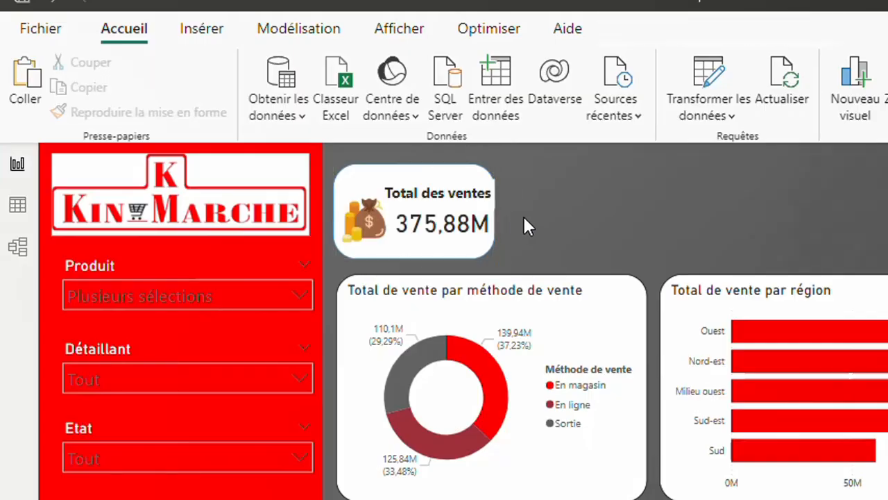
- Nudge the "Total des ventes" text box slightly left so it stays inside the white rectangle
click(457, 200)
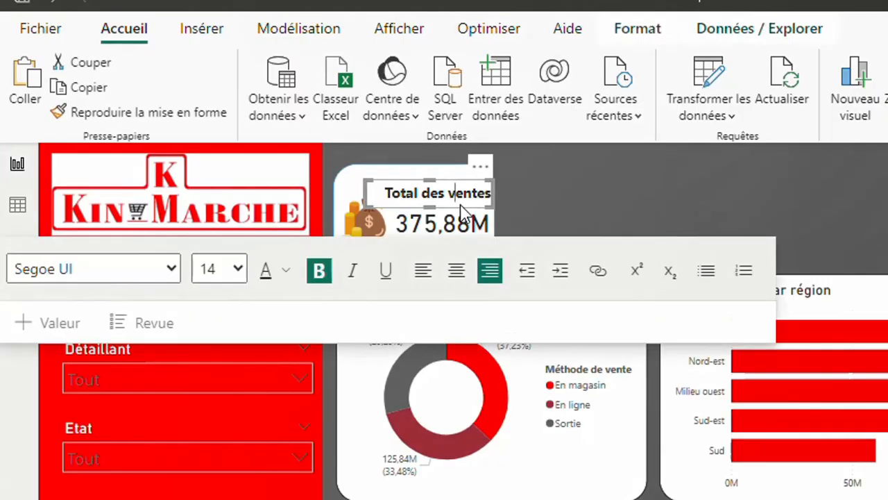
drag(457, 212, 458, 204)
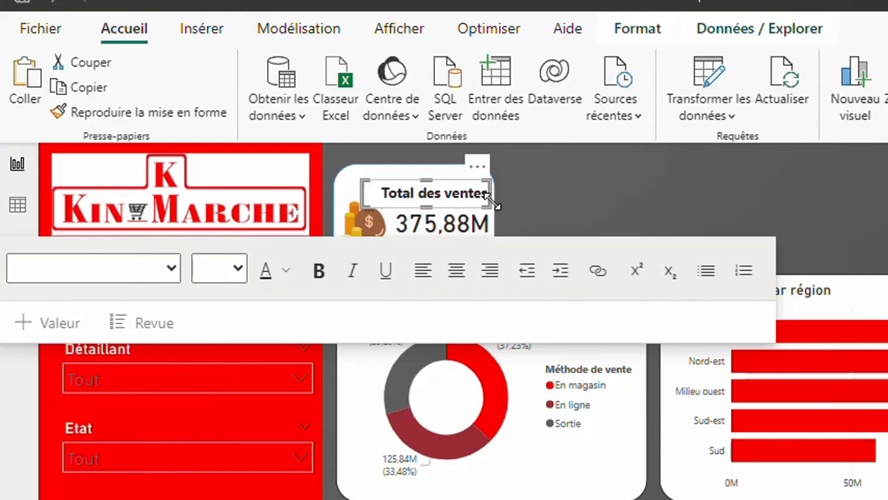
click(556, 203)
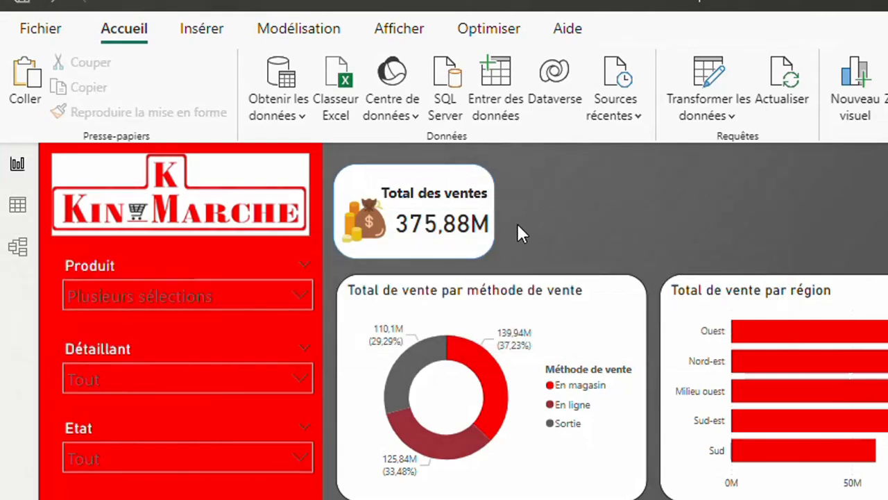
- Group the white rectangle, "Total des ventes" title, sales value card and money-bag image into one unit again
click(486, 253)
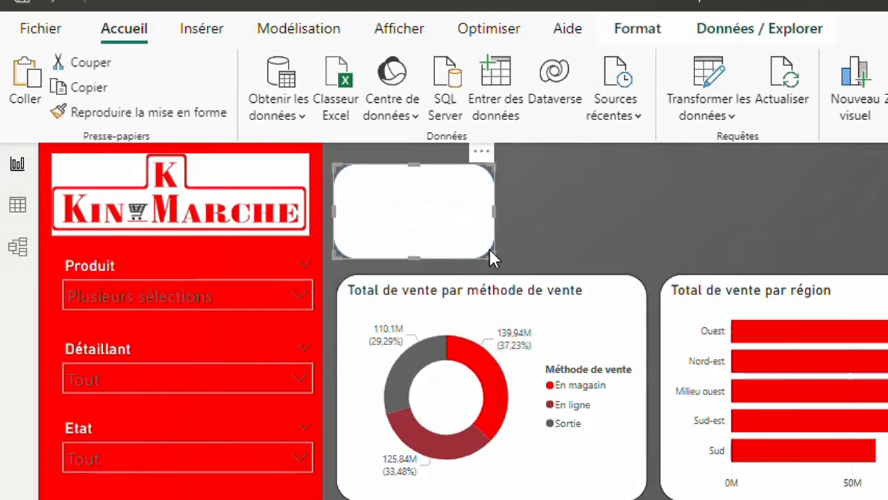
click(522, 245)
drag(524, 152, 320, 263)
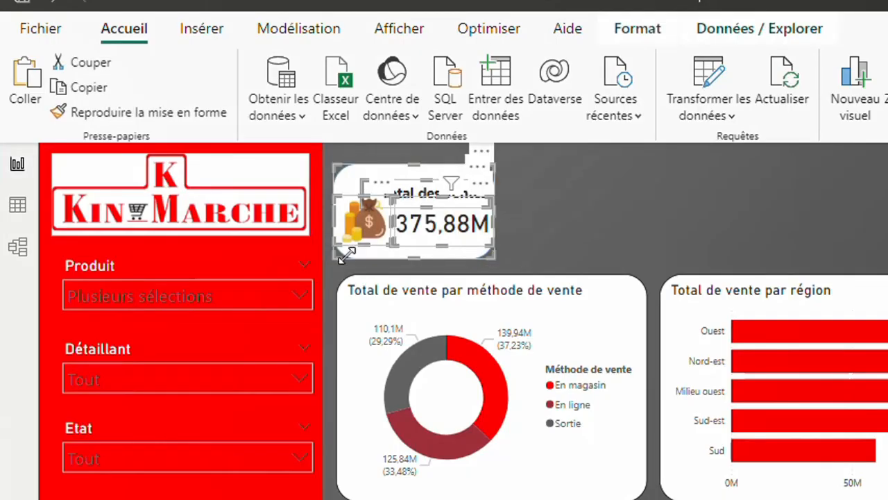
right_click(388, 251)
mouse_move(429, 255)
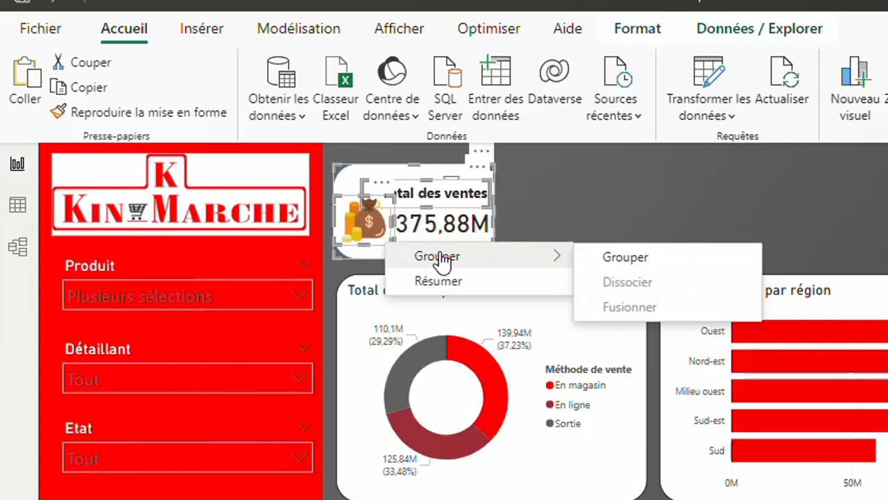
click(618, 257)
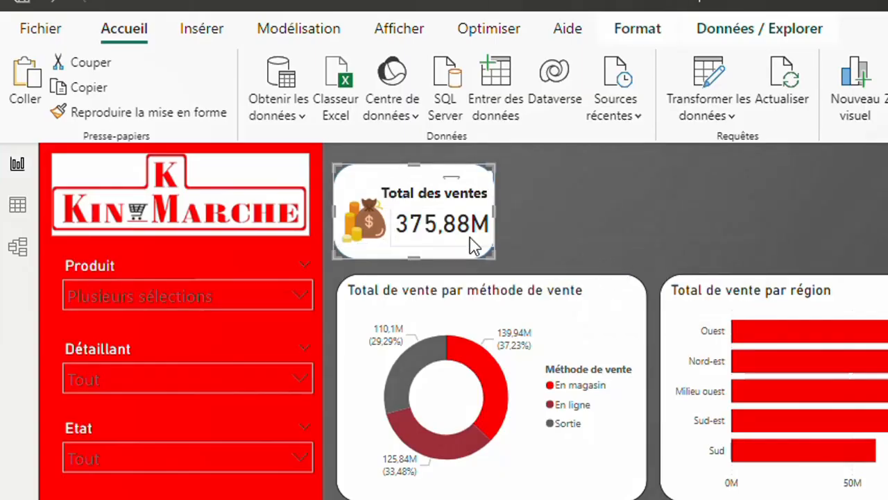
- Duplicate the grouped sales card and place the copy beside the original, aligned on the same row
click(80, 97)
click(23, 98)
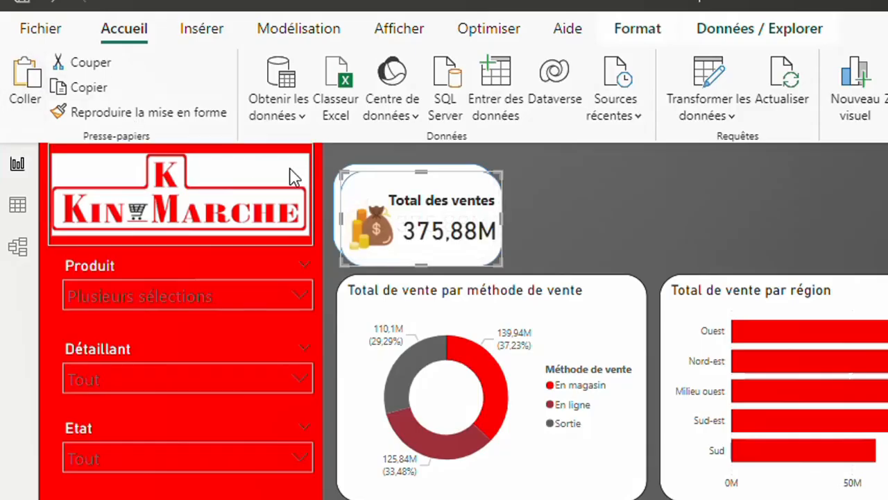
drag(371, 177, 540, 175)
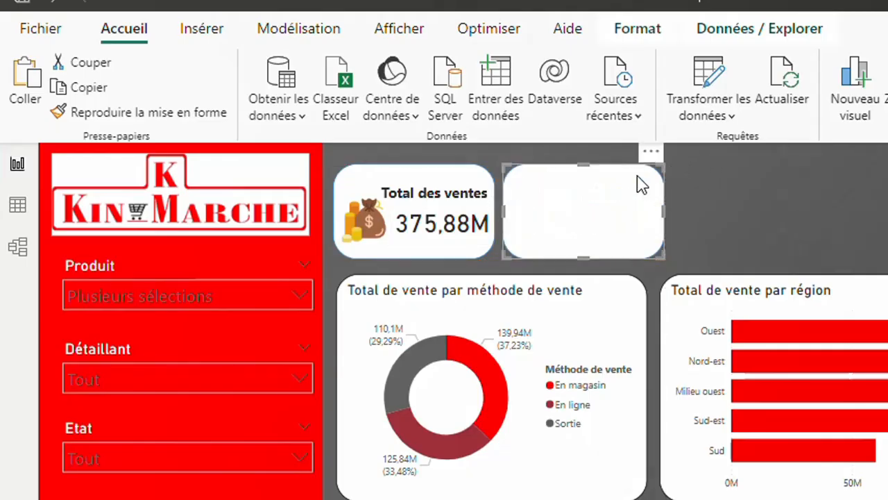
- Duplicate both sales cards together and line the copies up after them to make a row of four
drag(709, 155, 325, 267)
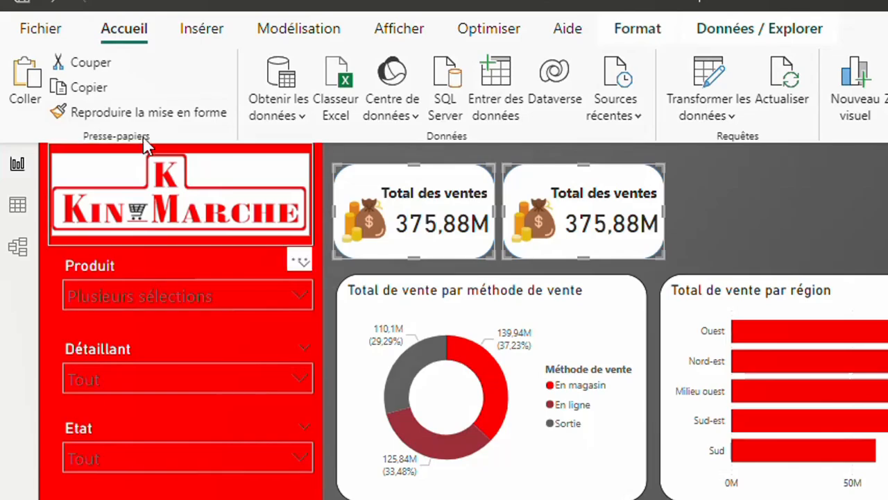
click(78, 90)
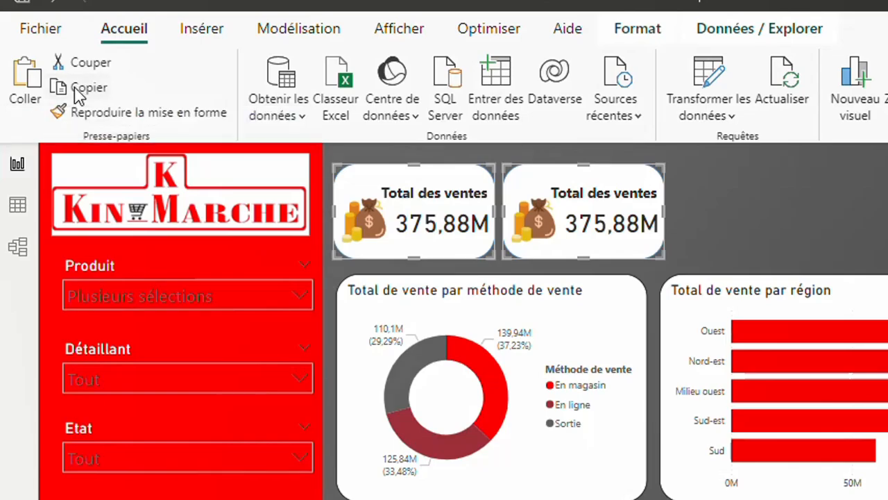
click(30, 83)
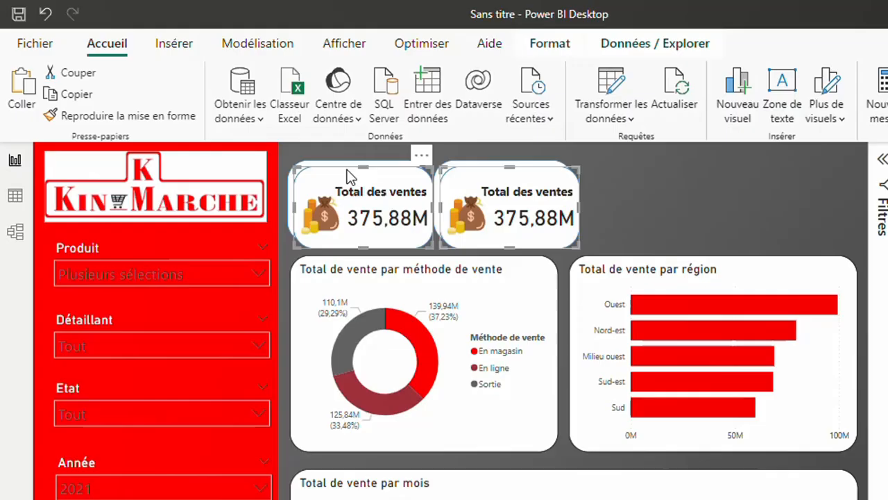
drag(349, 176, 633, 164)
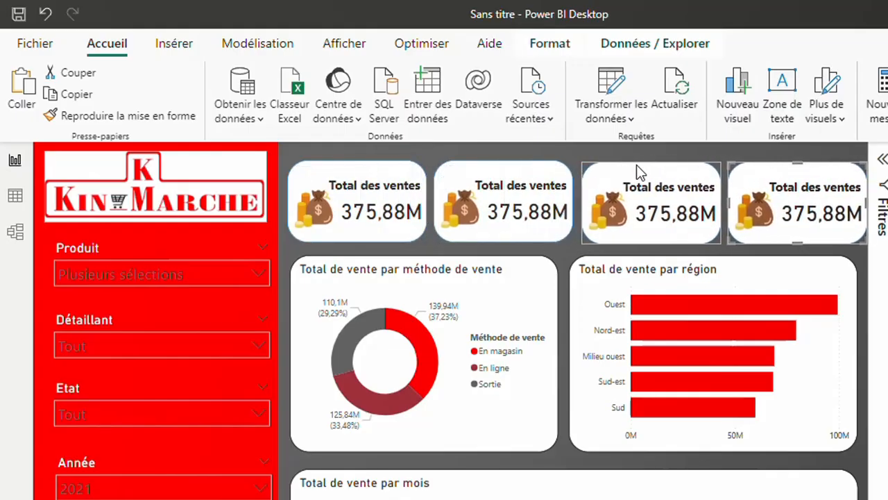
drag(610, 242, 606, 240)
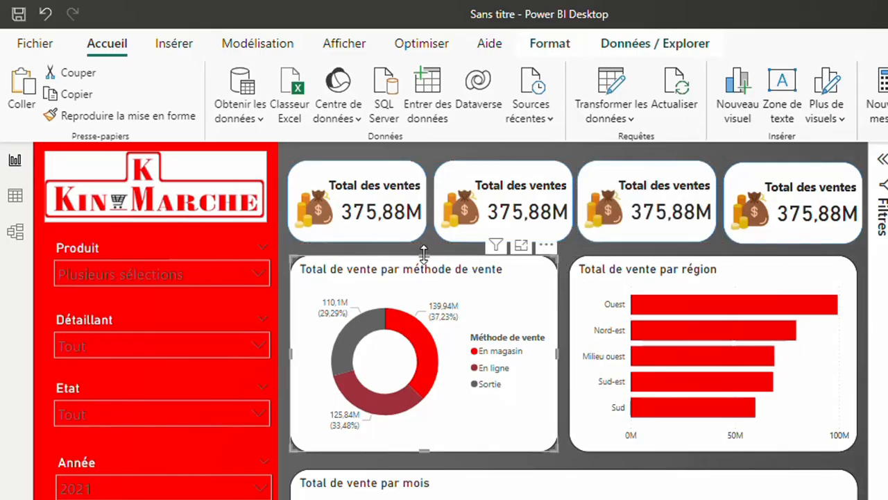
- Make the donut chart slightly taller and extend the region and monthly charts to line up with the fourth card's outer edge
drag(425, 258, 424, 256)
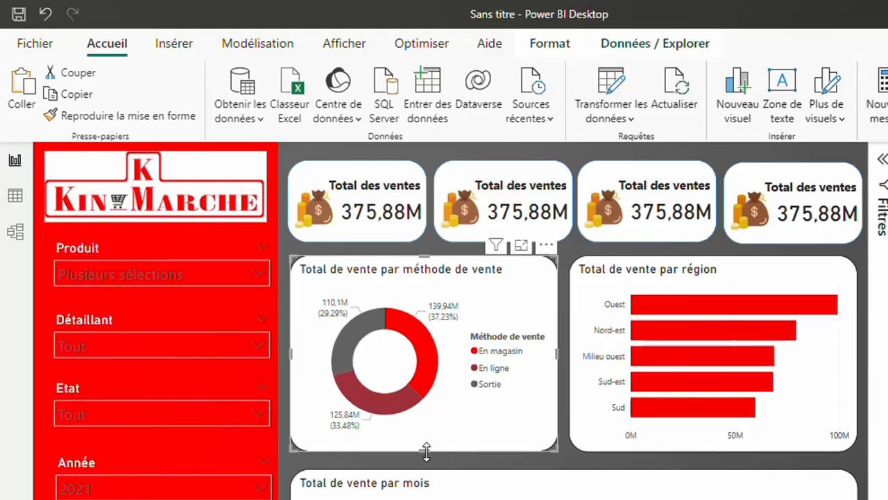
drag(427, 456, 427, 458)
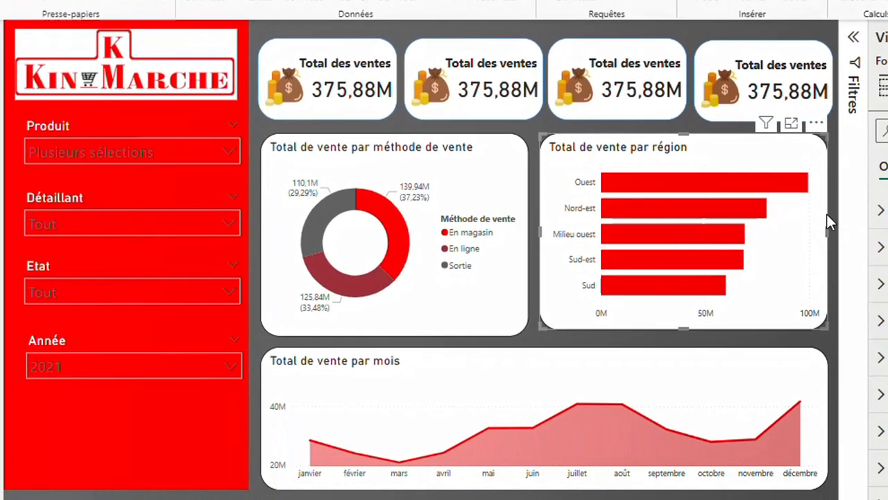
click(855, 353)
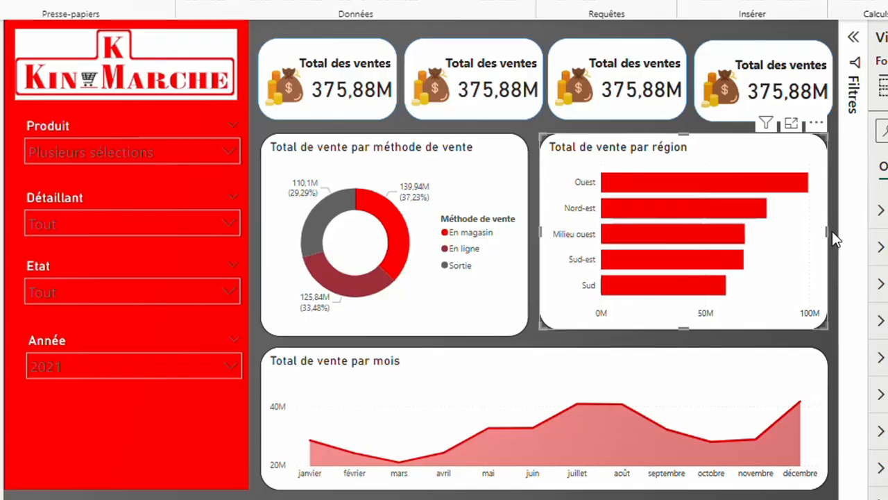
drag(833, 239, 837, 239)
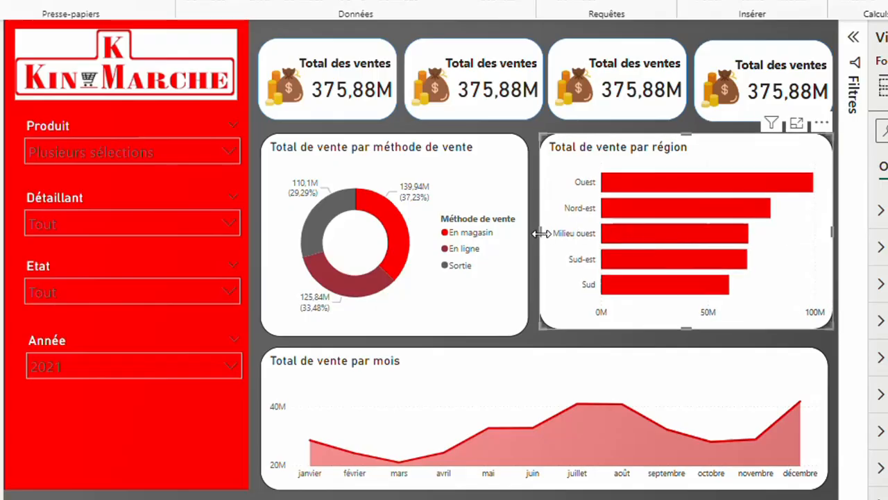
drag(542, 233, 546, 236)
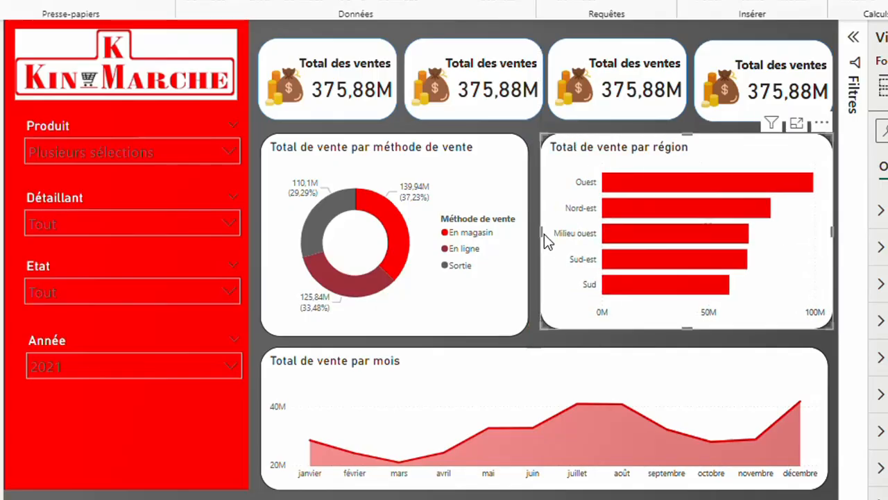
click(796, 347)
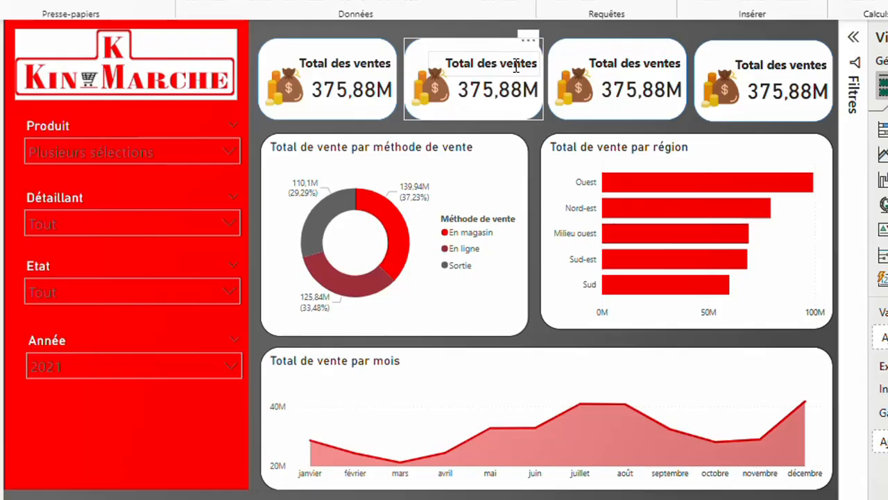
- Retitle the second card "Article vendus" and the third card "Total profit"
click(491, 64)
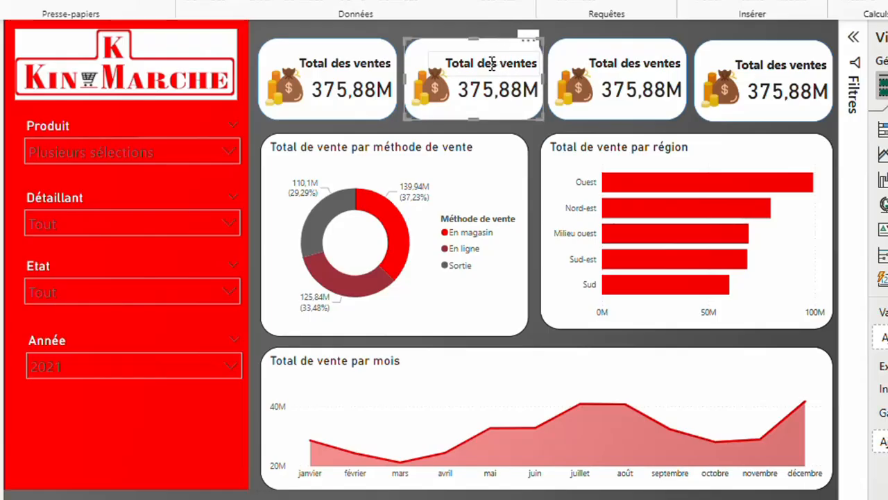
triple_click(491, 64)
text(Article vendus)
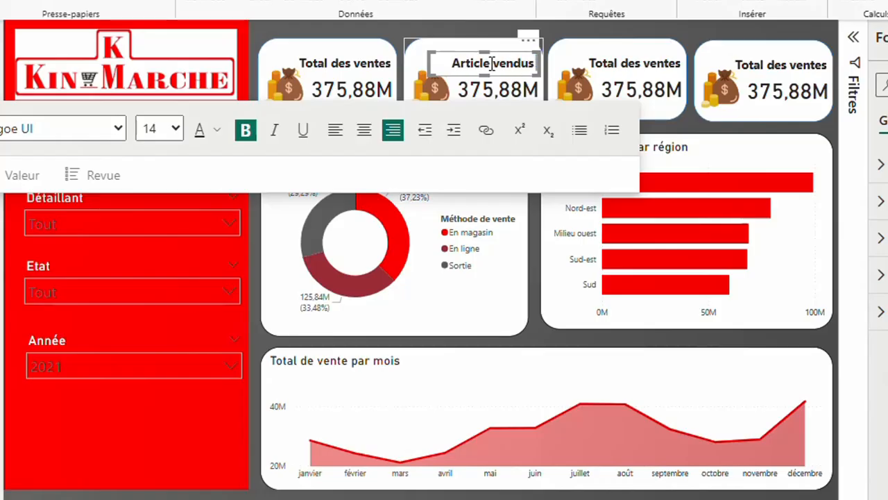
triple_click(624, 63)
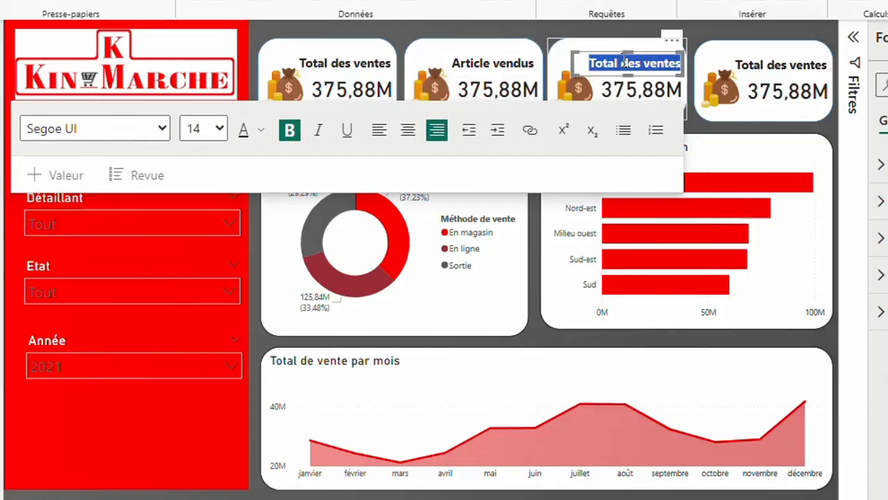
text(Total profit)
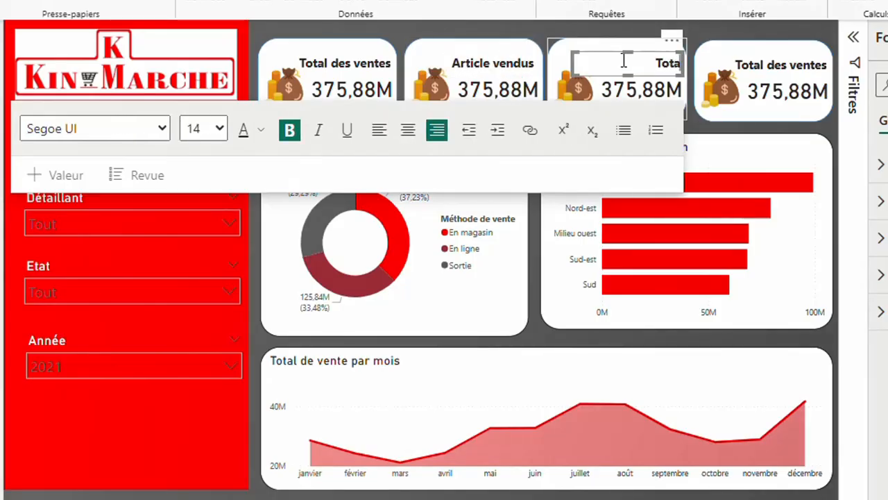
- Change the fourth card's title to "Marge moyen"
click(773, 61)
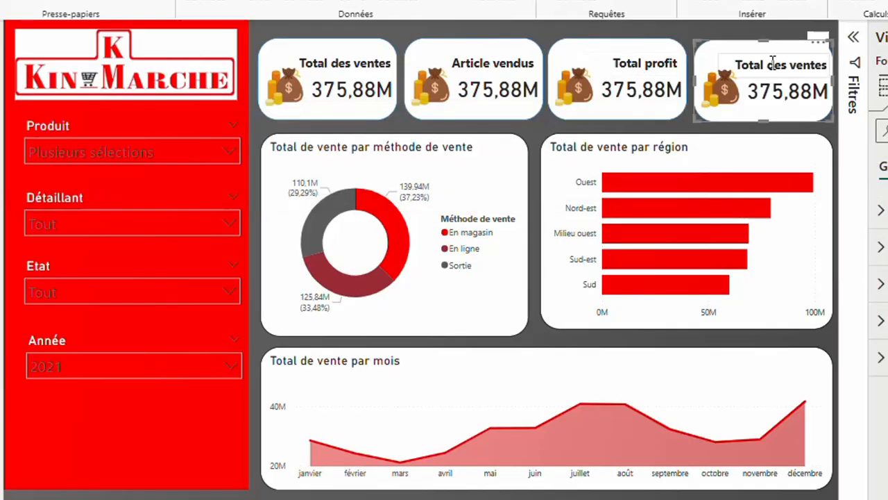
triple_click(773, 62)
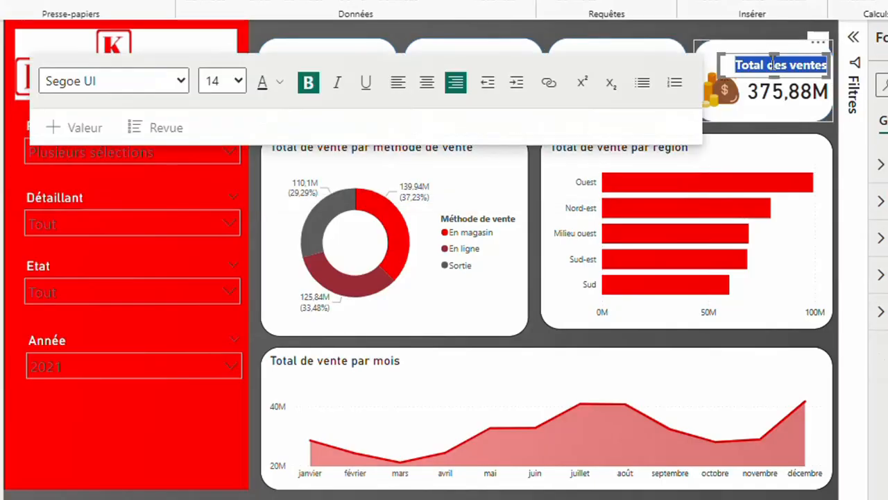
text(Marge)
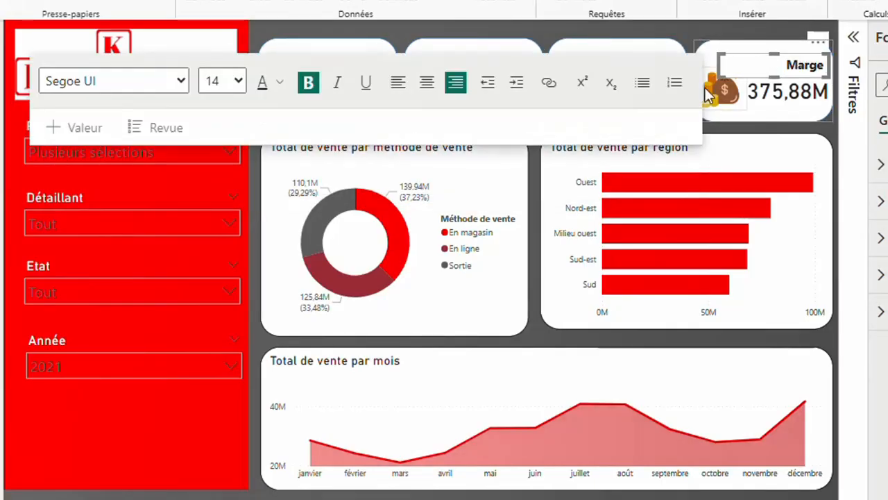
text( moyen)
- Replace the Total vente field with Unité vendu in the "Article vendus" card
click(520, 106)
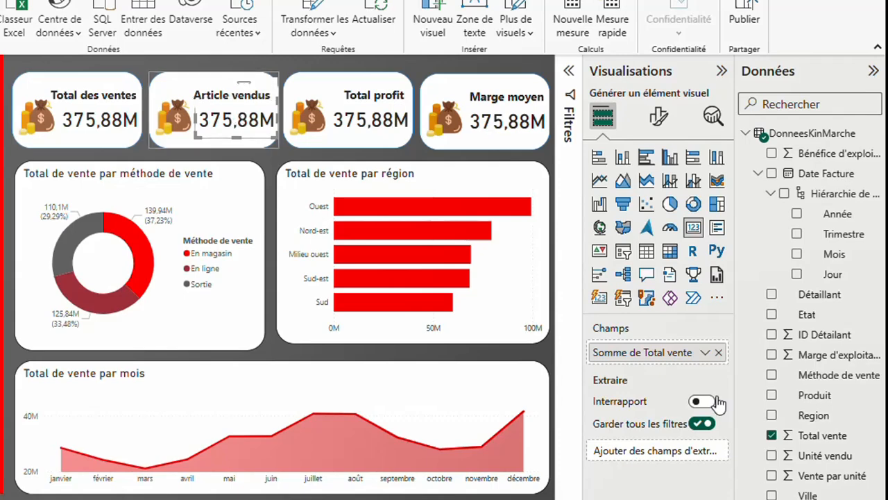
click(771, 435)
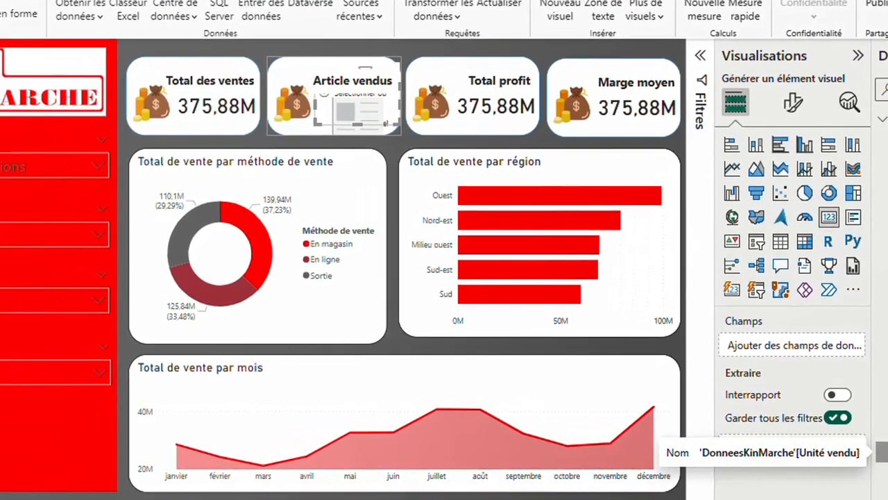
click(774, 456)
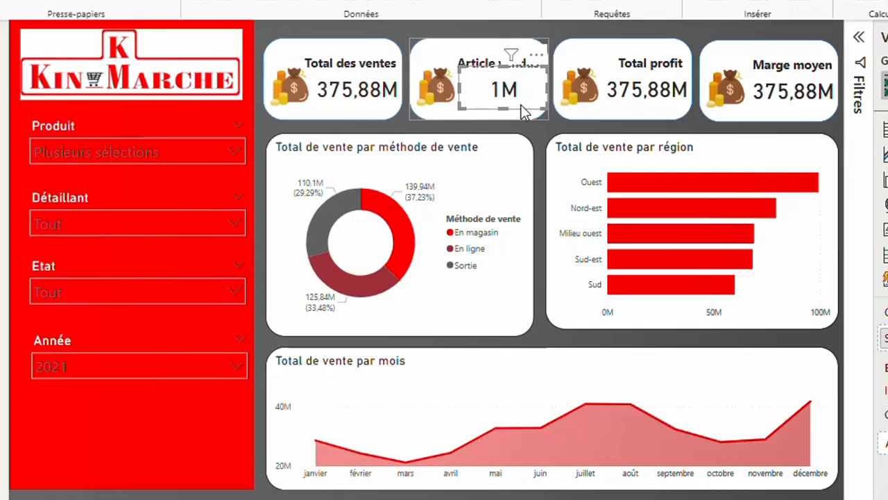
- Clear the 2021 selection in the Année slicer so that all years are included
click(239, 368)
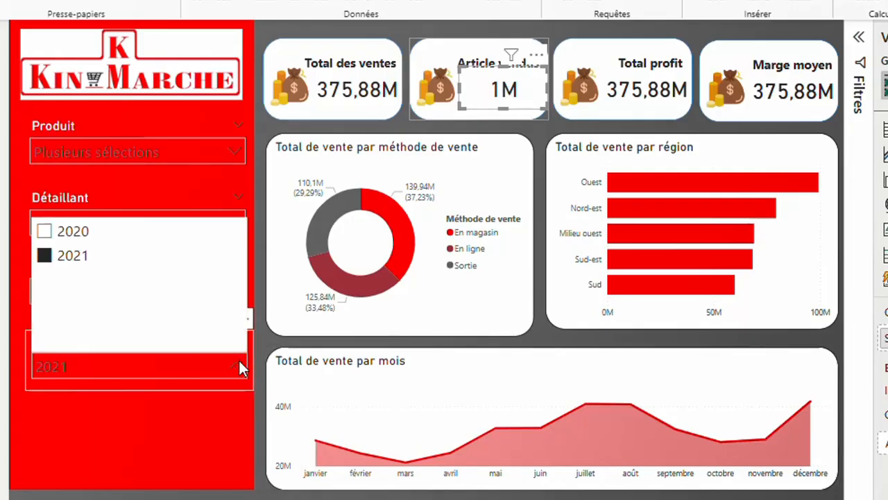
click(70, 255)
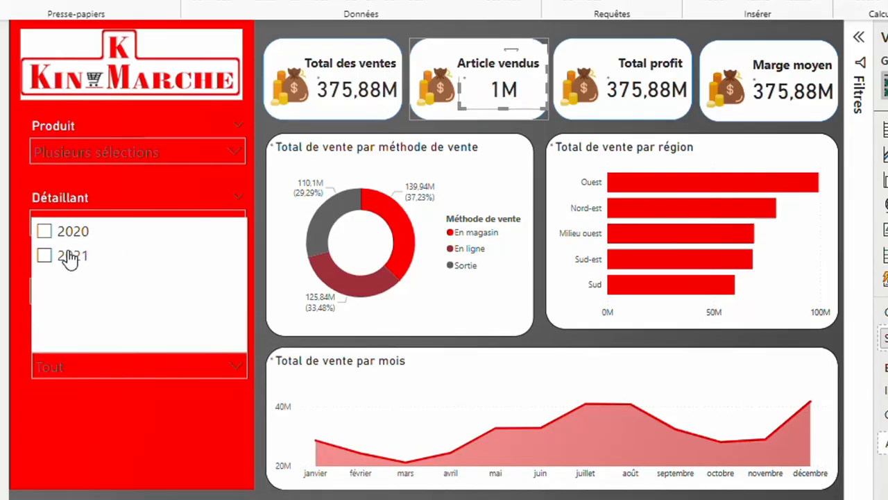
click(143, 425)
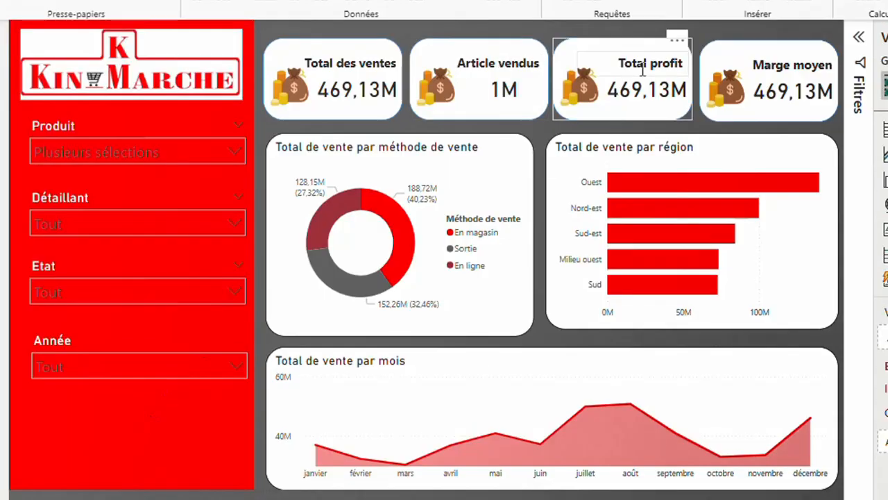
- Replace the Total vente field with Bénéfice d'exploitation in the "Total profit" card
click(642, 104)
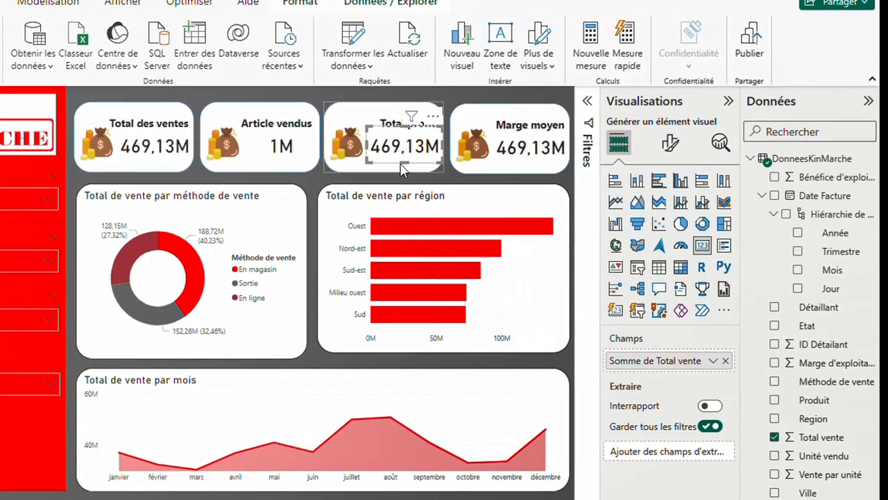
click(774, 438)
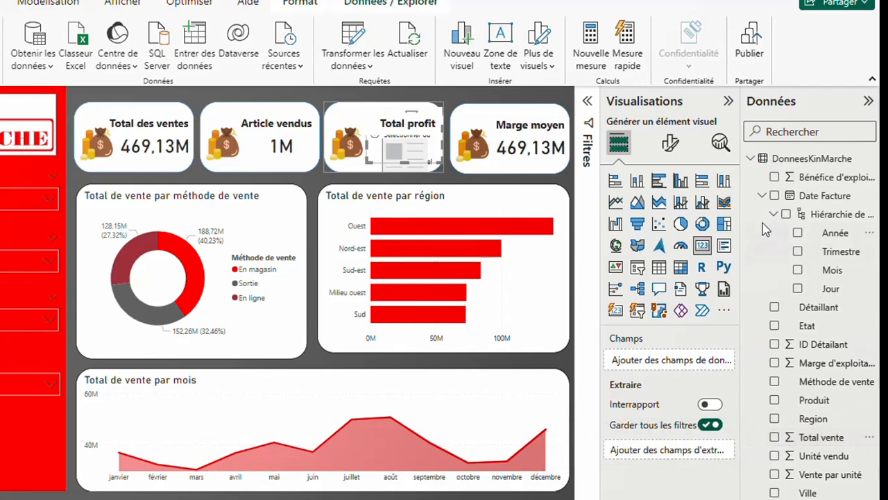
click(775, 177)
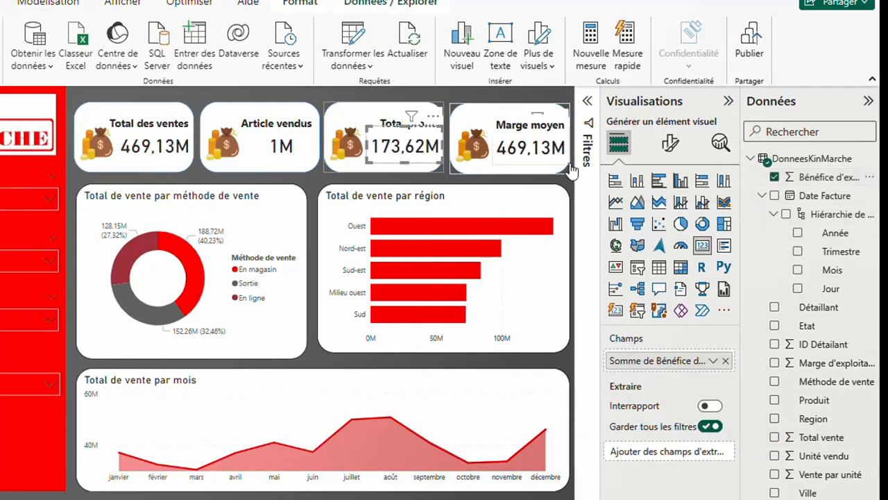
- Replace the Total vente field with Marge d'exploitation in the "Marge moyen" card
click(517, 151)
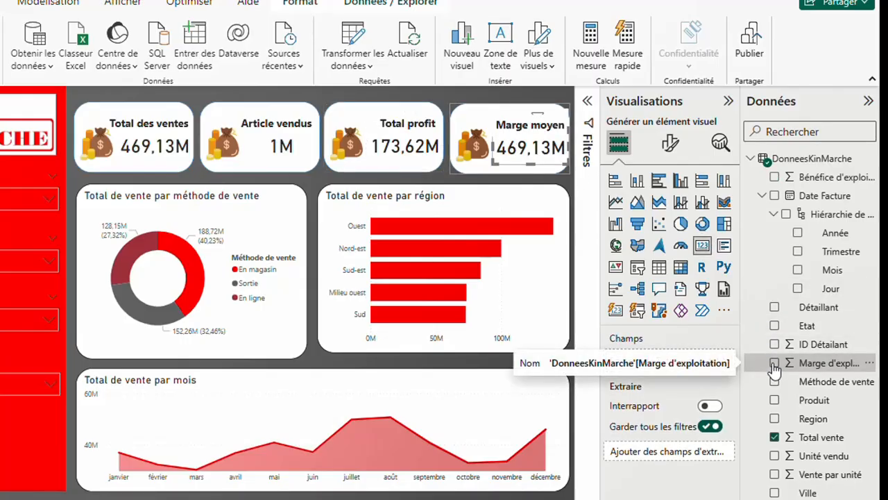
click(775, 438)
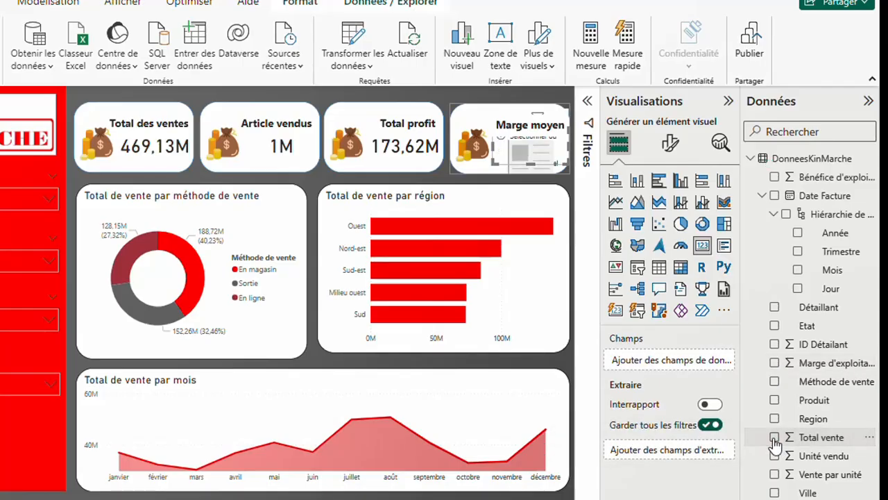
click(774, 363)
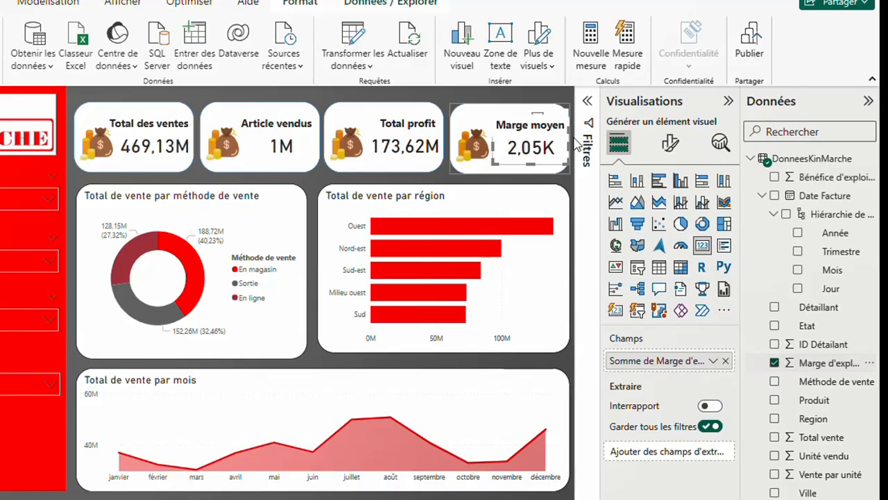
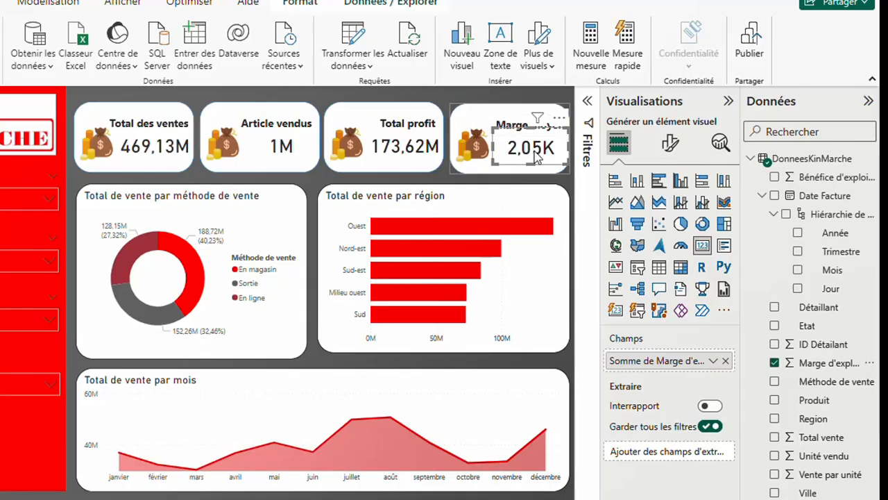
- Create the measure Pourcentage marge moyen = AVERAGE(DonneesKinMarche[Marge d'exploitation])
right_click(820, 373)
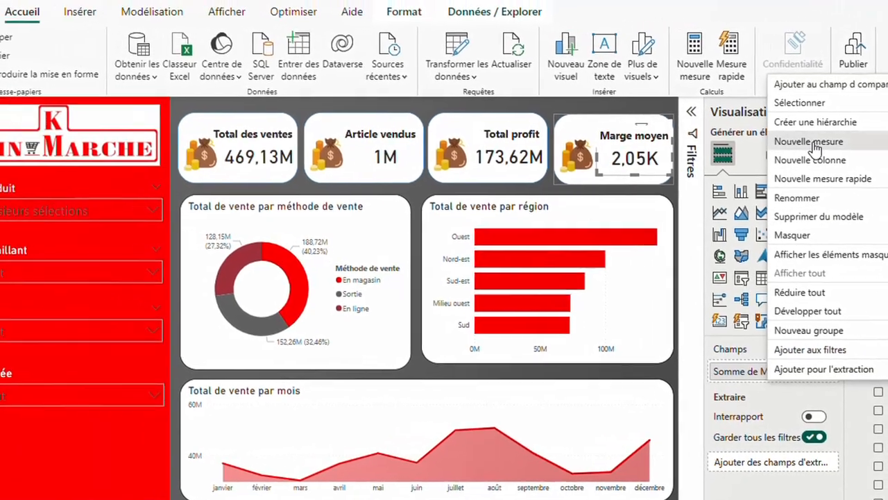
click(711, 133)
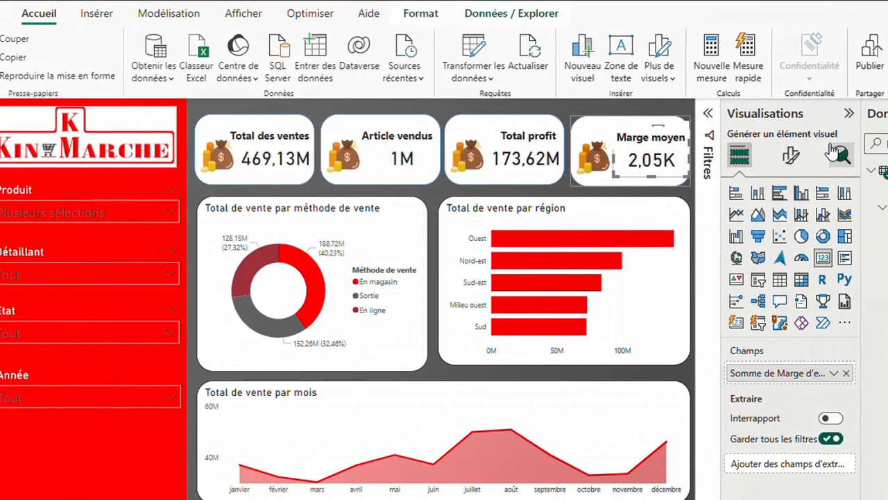
key(BackSpace)
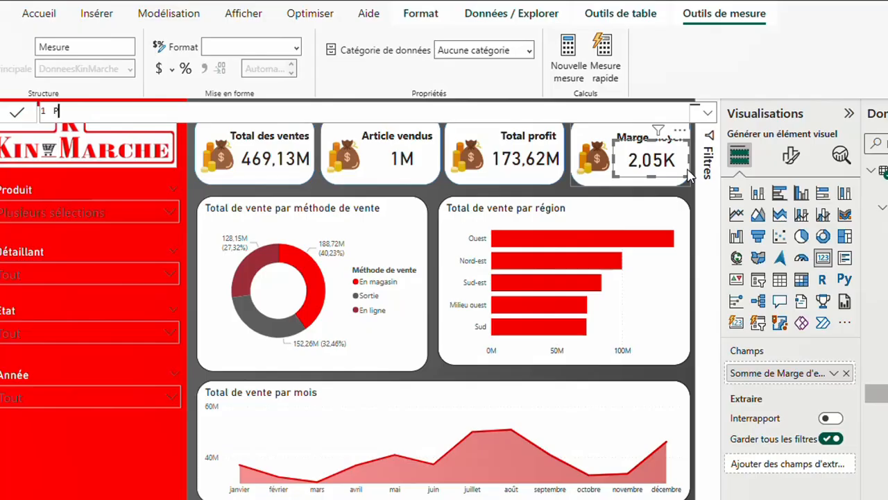
text(Pourcentage marge)
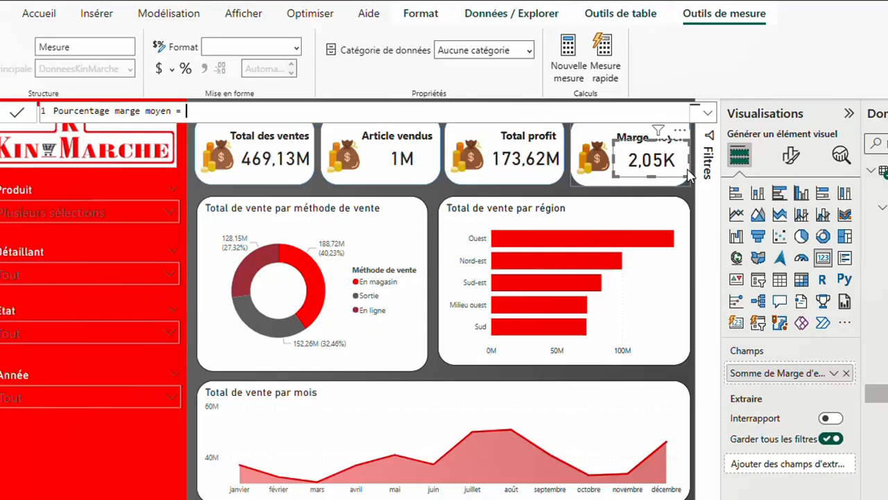
text(moyen = av)
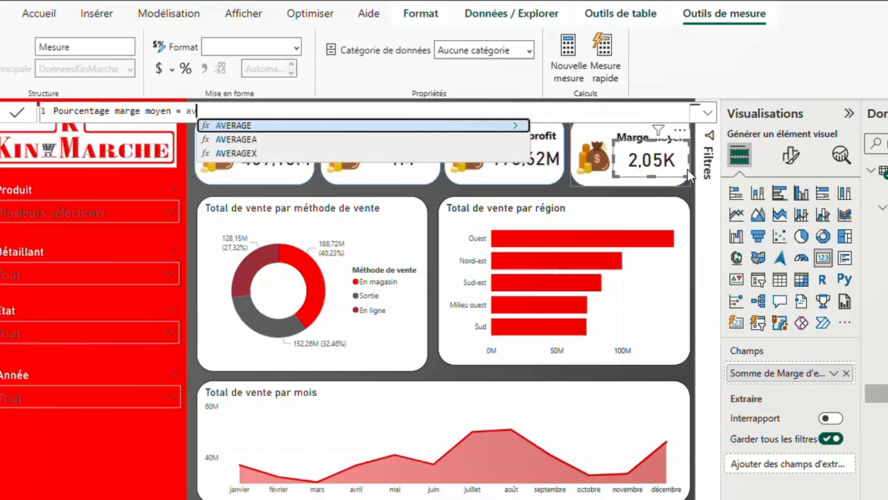
click(270, 128)
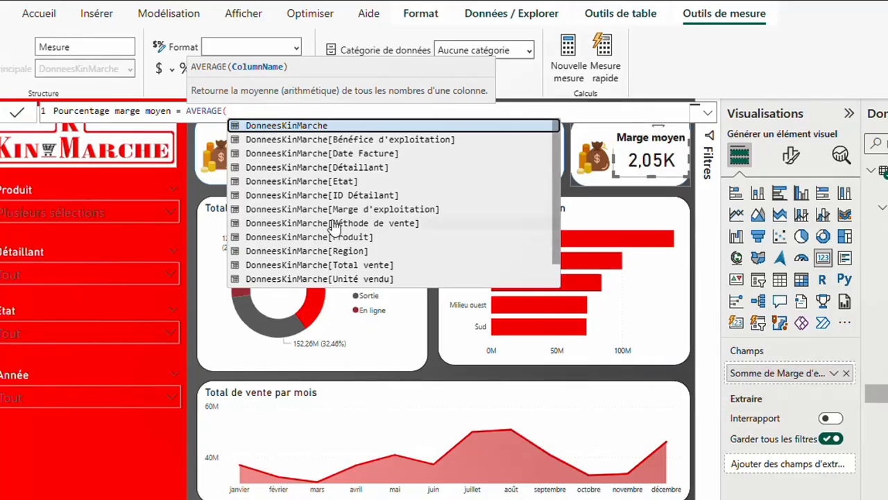
text(marg)
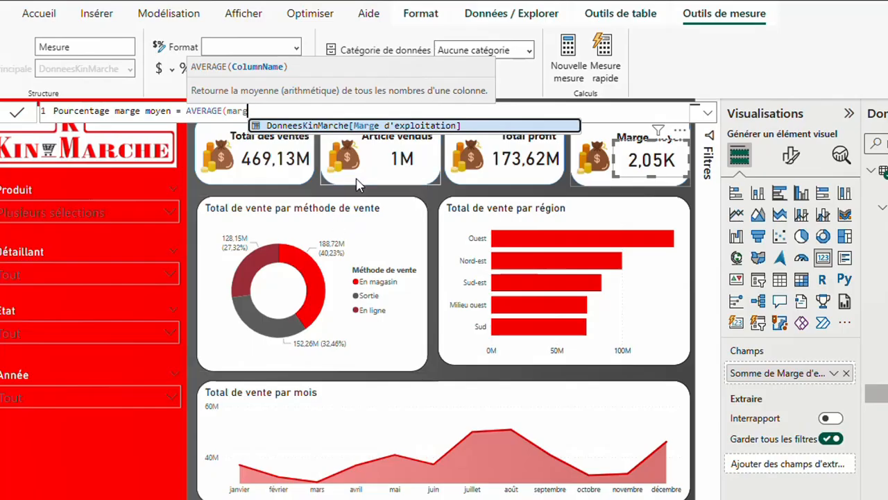
click(375, 126)
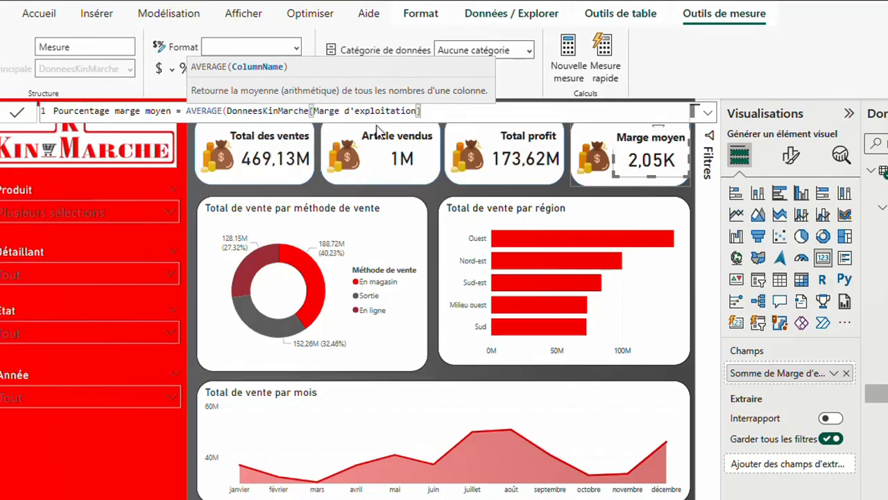
text())
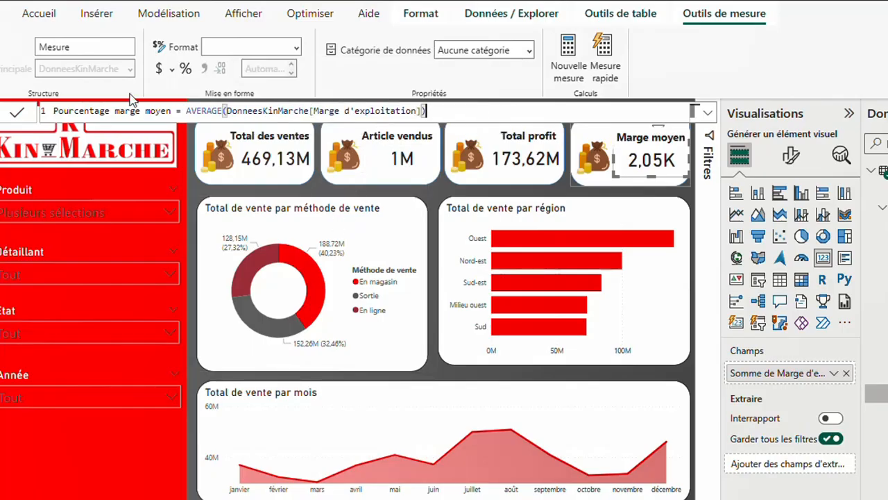
click(19, 114)
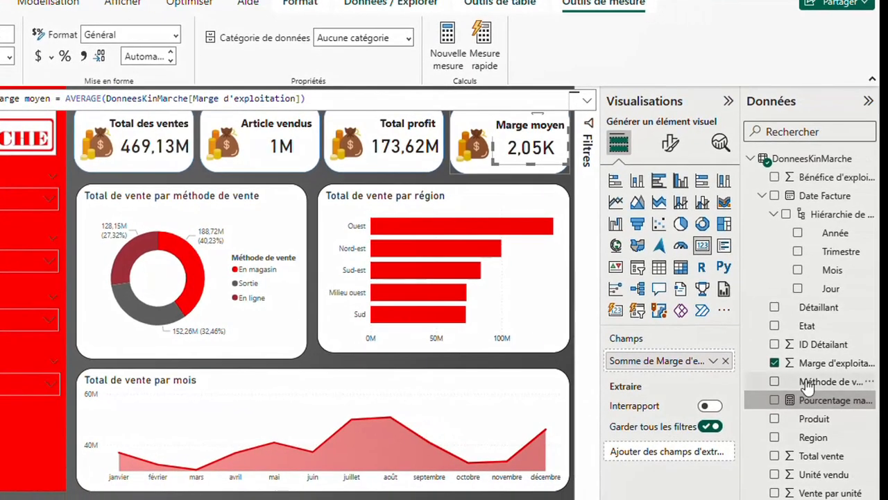
- Replace Marge d'exploitation with the Pourcentage marge moyen measure in the "Marge moyen" card and format the measure as a percentage
click(775, 364)
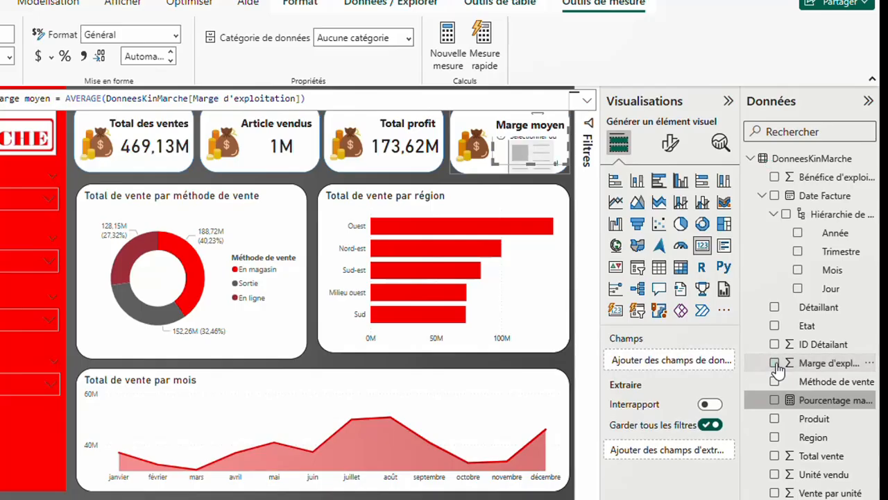
click(776, 402)
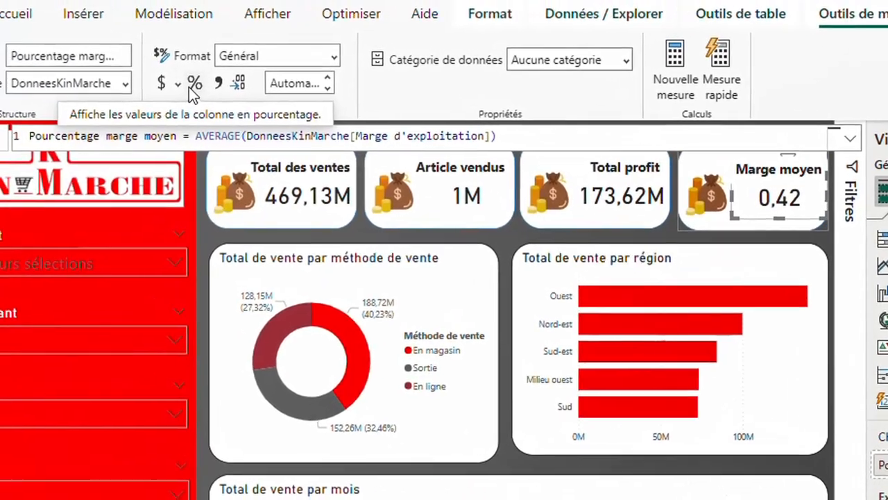
click(197, 84)
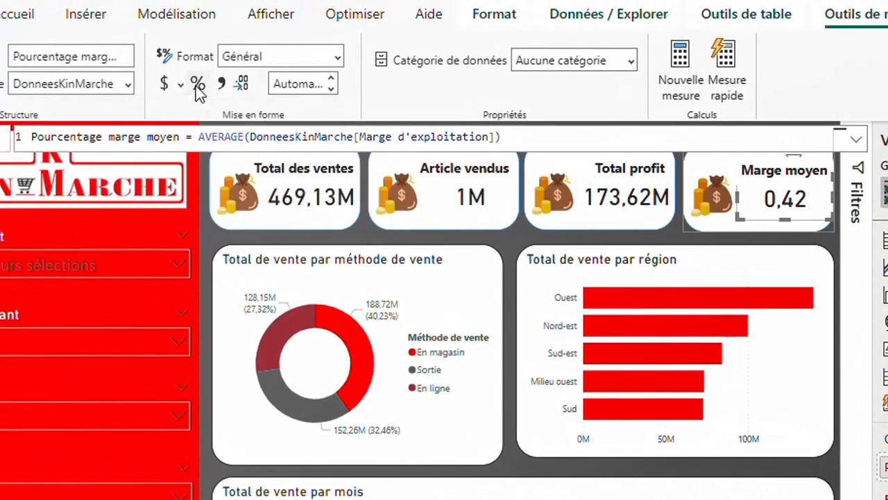
click(197, 84)
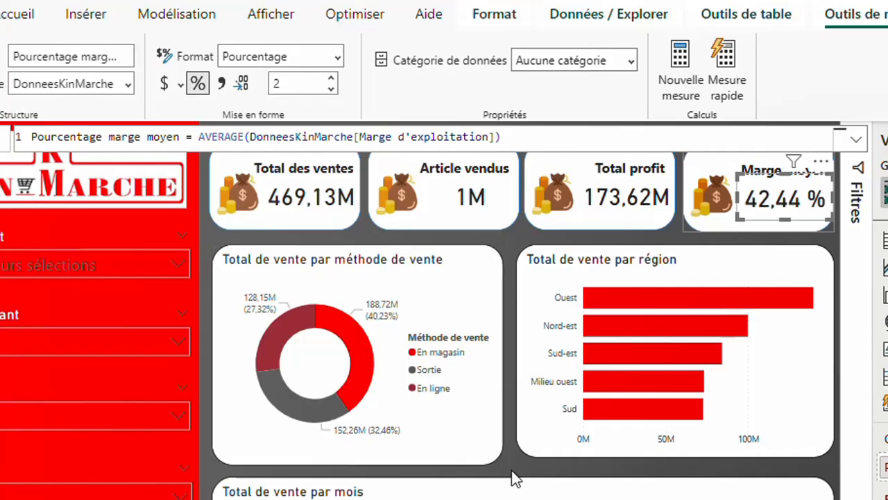
- Extend the "Total de vente par région" chart downward so its lower edge aligns with the neighbouring donut chart
click(541, 479)
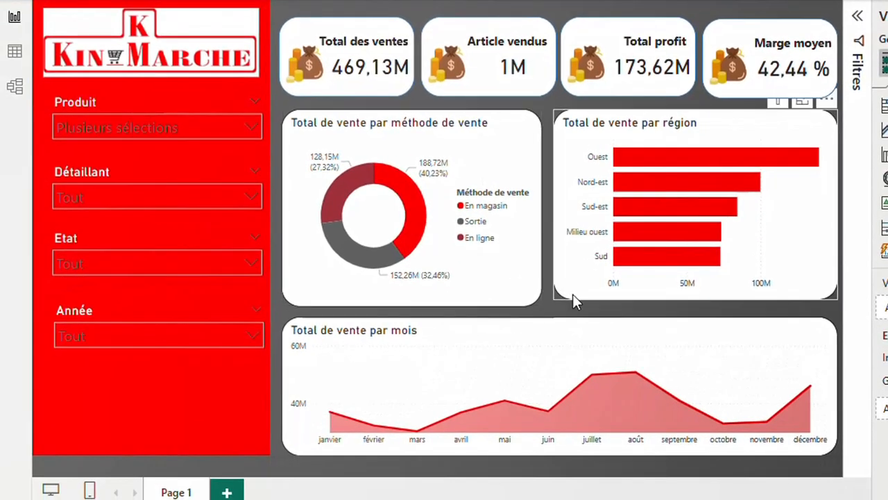
click(572, 295)
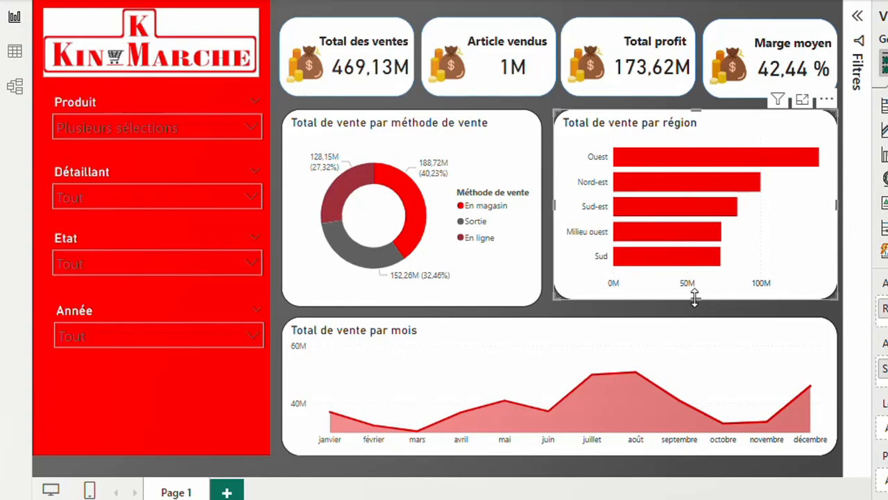
drag(695, 300, 695, 307)
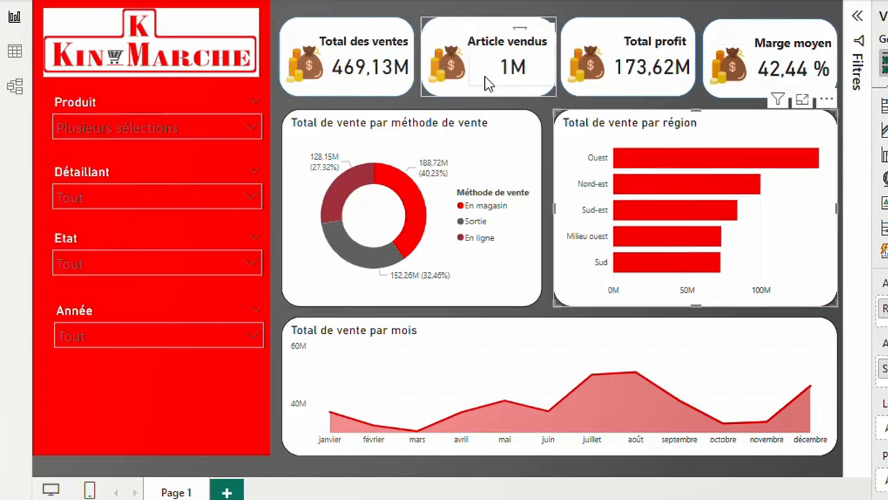
- Delete the money bag icon from the "Article vendus" card and insert the image trolley.png in its place
click(459, 76)
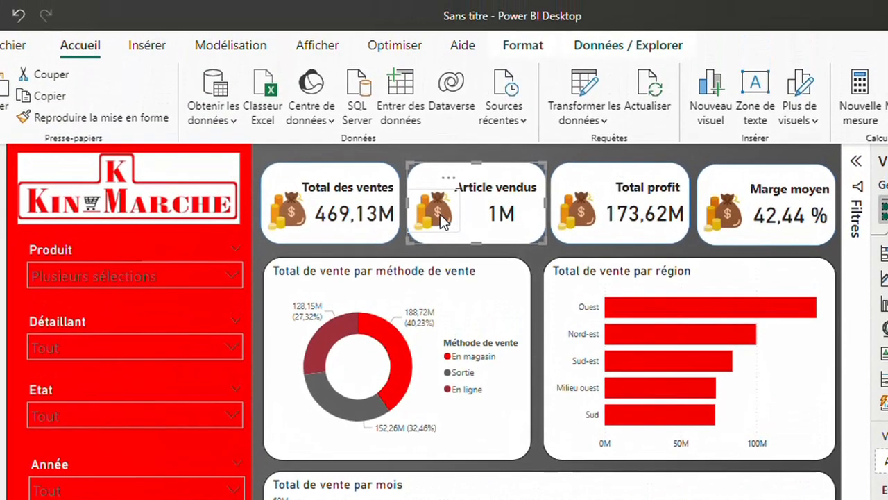
click(440, 214)
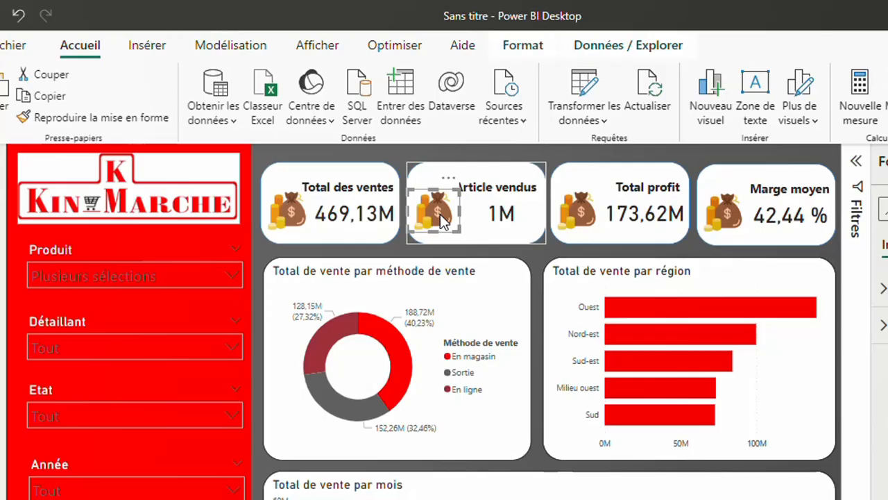
key(Delete)
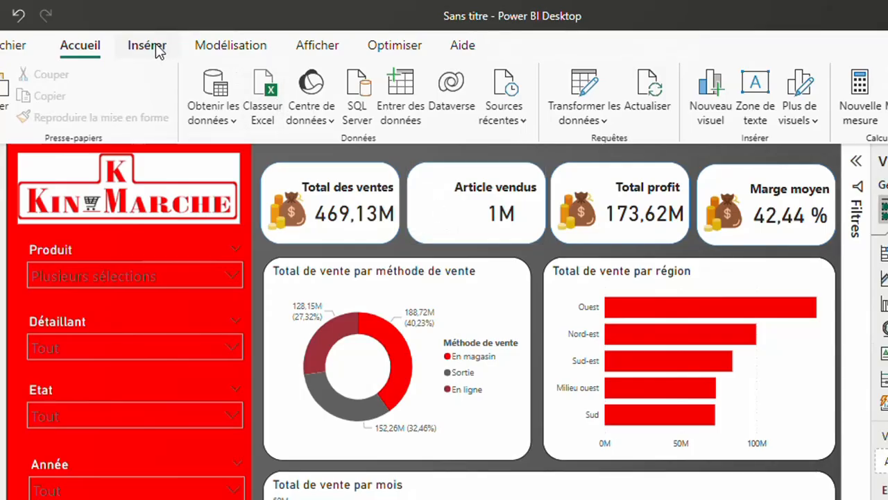
click(156, 47)
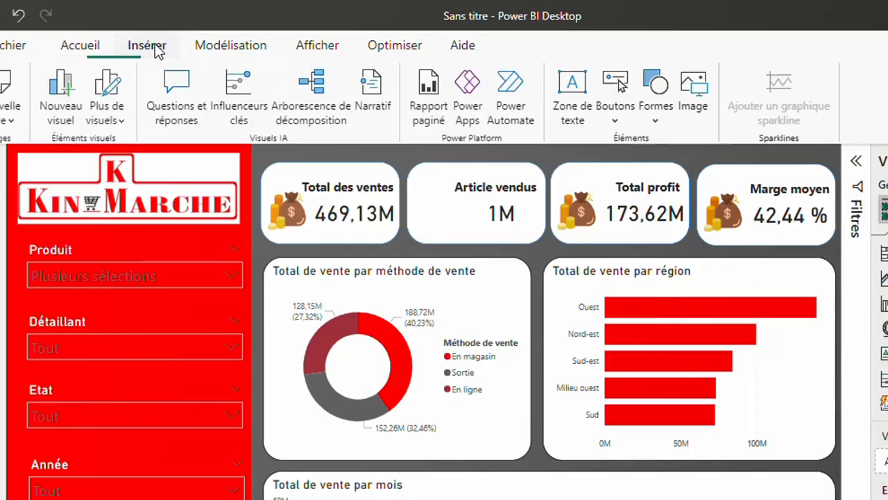
click(695, 103)
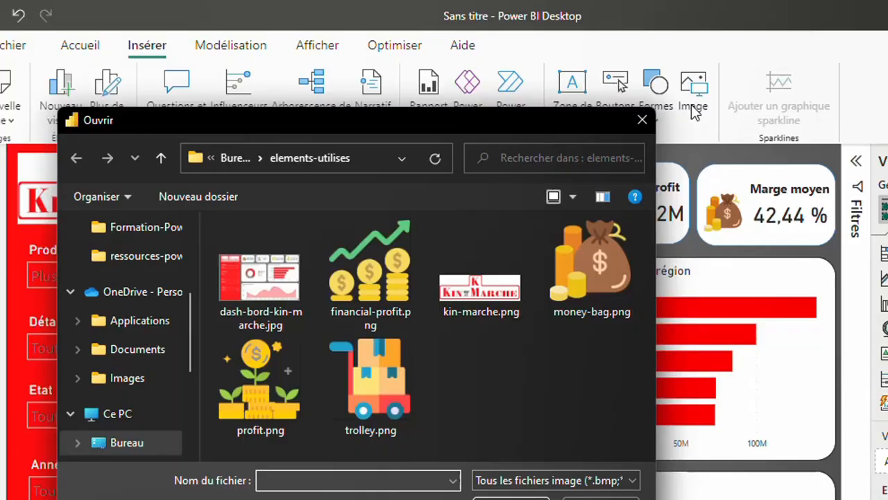
click(382, 384)
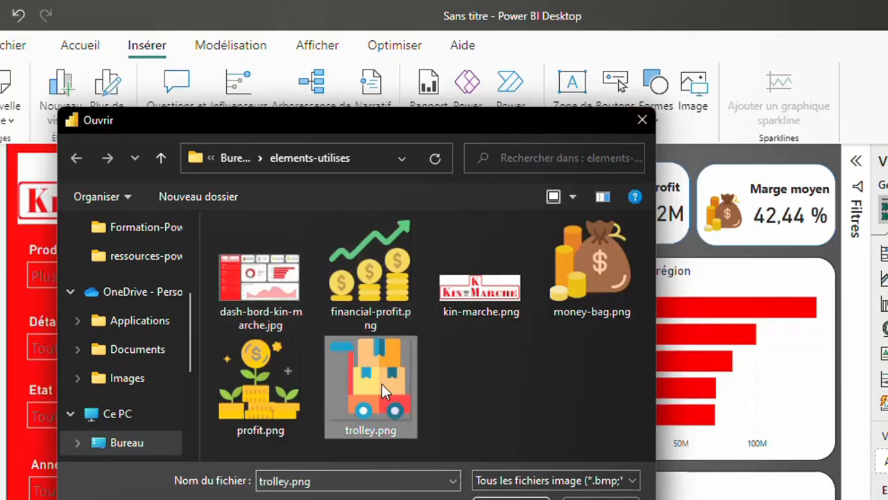
click(512, 497)
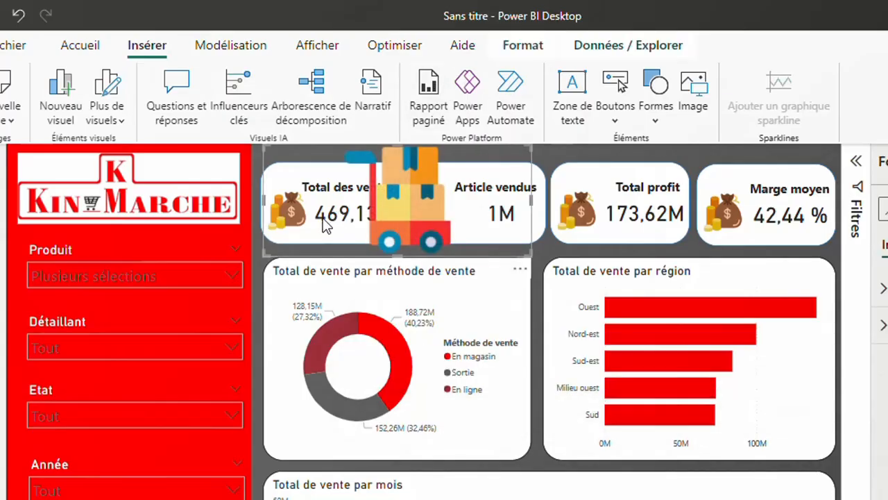
- Shrink the trolley image to icon size and place it beside the value in the "Article vendus" card
drag(264, 252, 406, 169)
drag(465, 175, 453, 220)
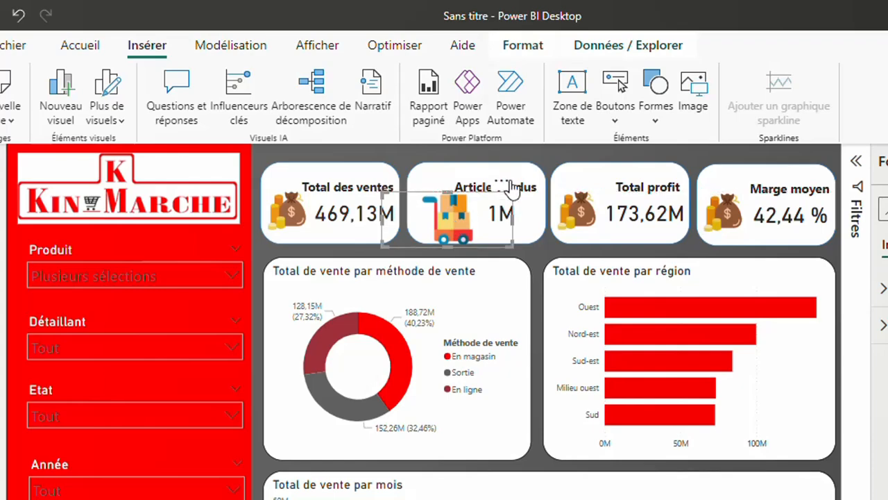
drag(454, 222, 438, 214)
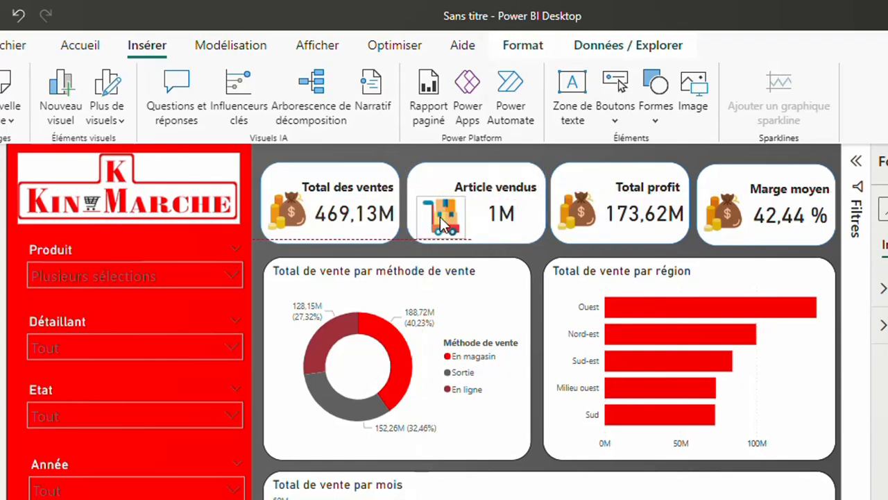
- Delete the money bag icon from the "Total profit" card and insert the image financial-profit.png in its place
click(588, 219)
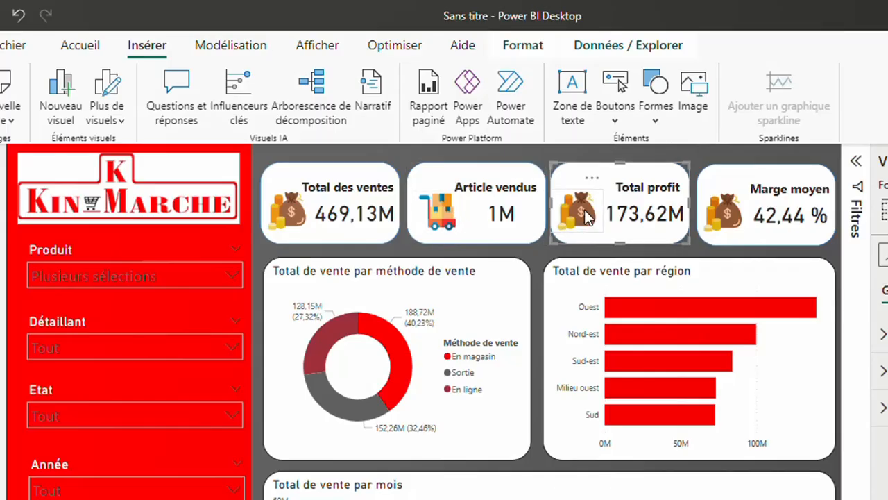
click(588, 217)
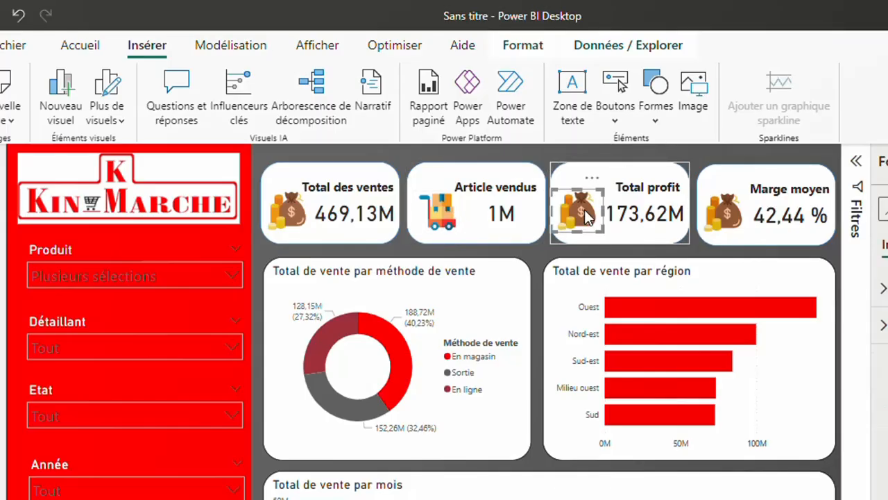
key(Delete)
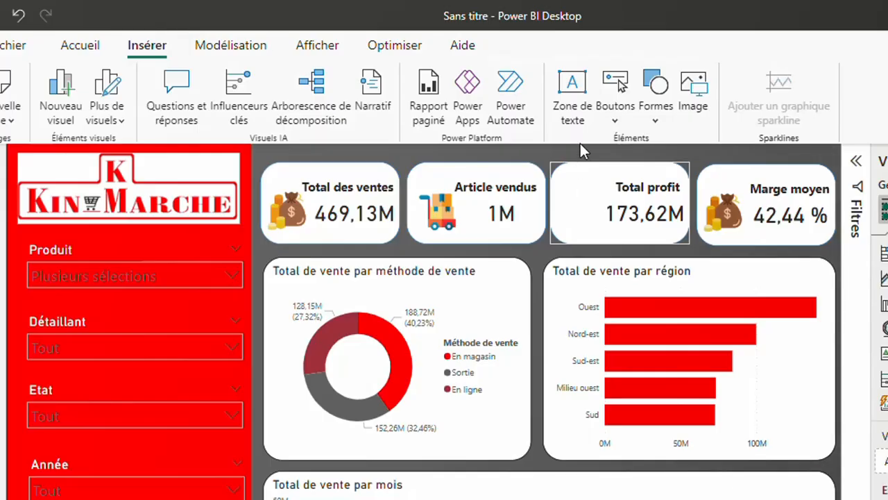
click(694, 93)
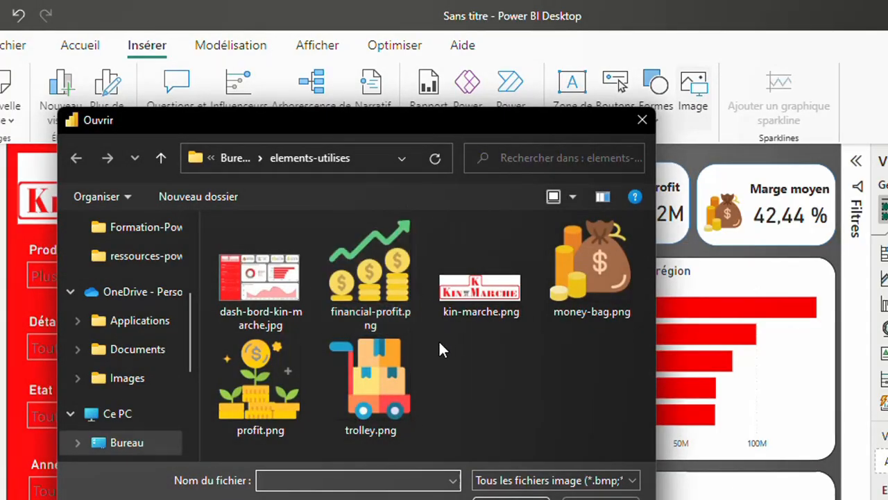
click(382, 312)
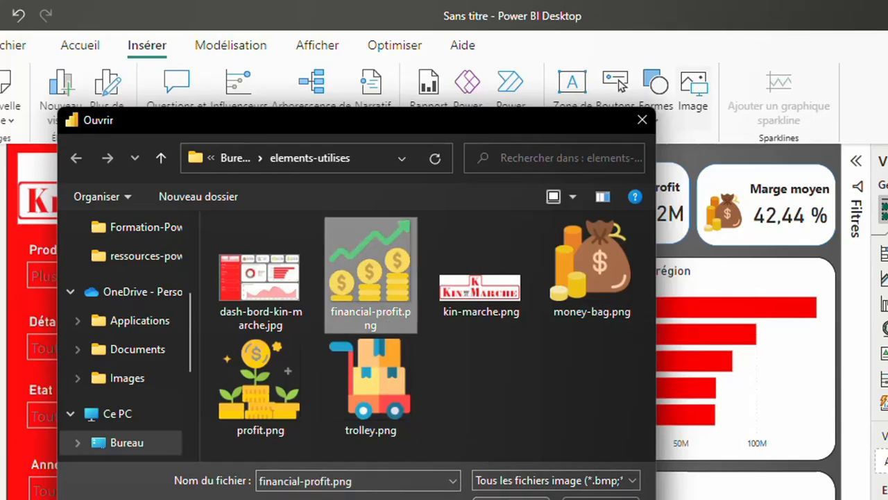
click(505, 496)
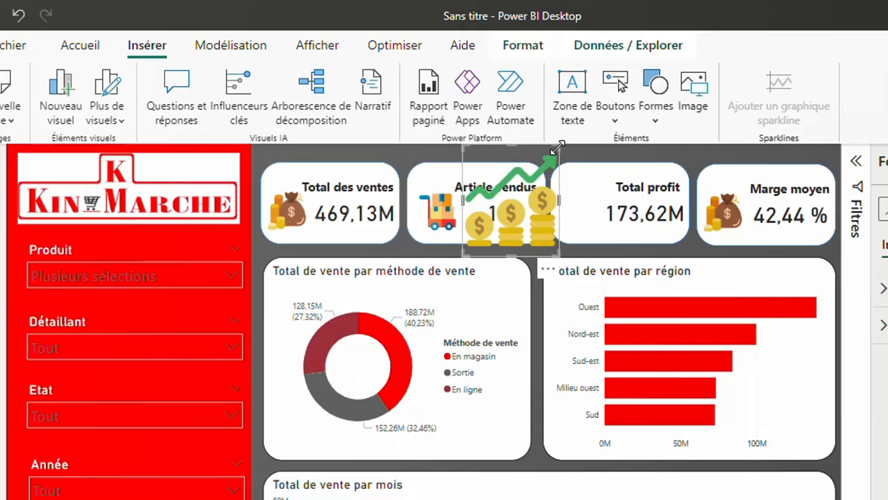
- Shrink the financial-profit image to icon size and place it beside the value in the "Total profit" card
drag(559, 147, 517, 195)
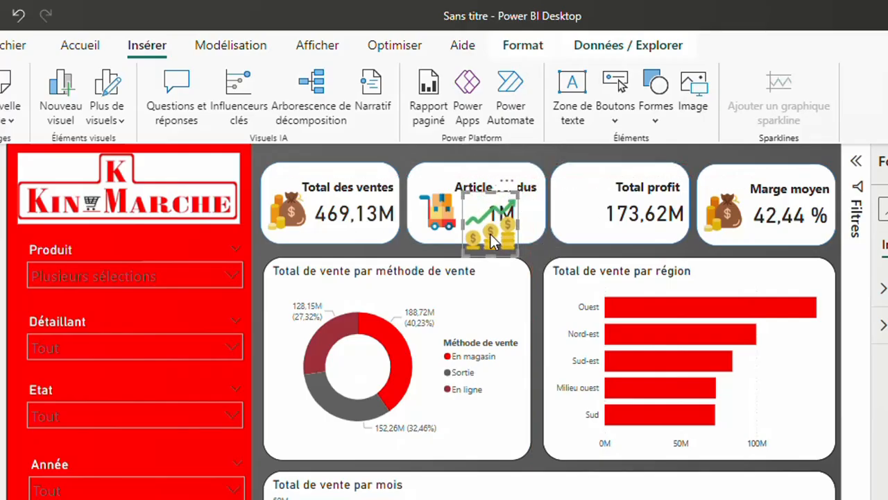
drag(492, 235, 583, 211)
drag(602, 169, 594, 207)
drag(594, 205, 594, 205)
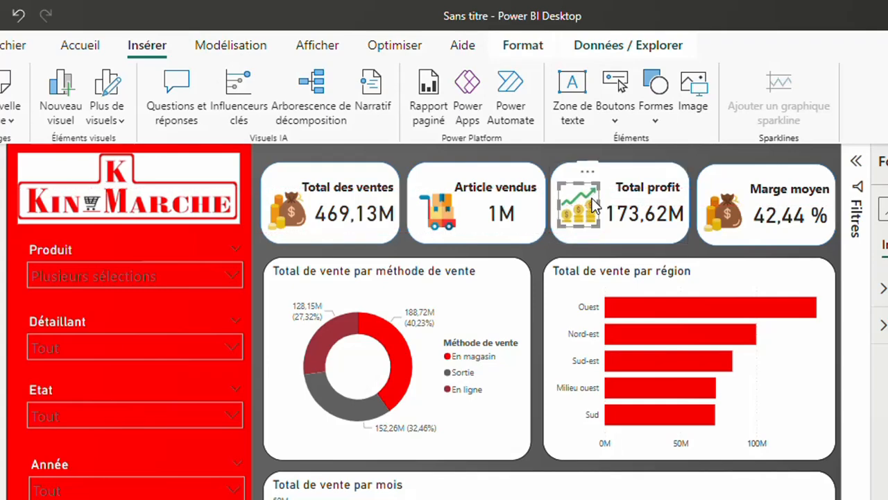
- Delete the money bag icon from the "Marge moyen" card and insert the image profit.png in its place
click(728, 217)
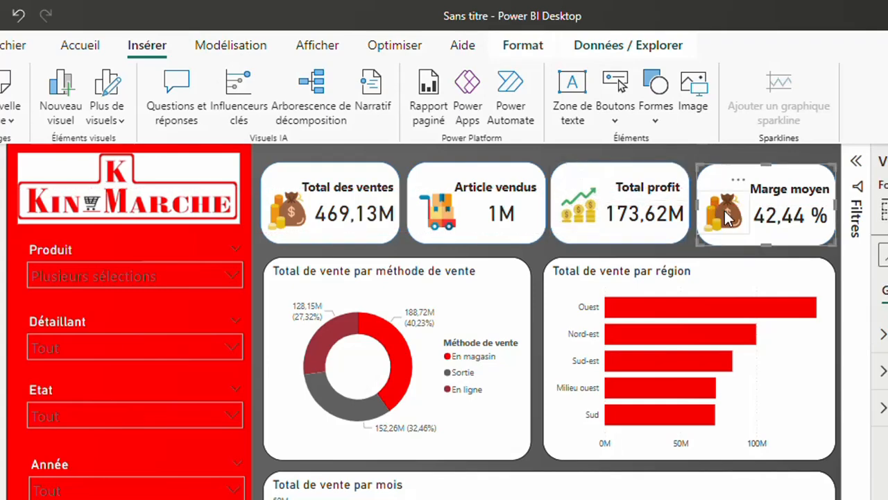
click(732, 217)
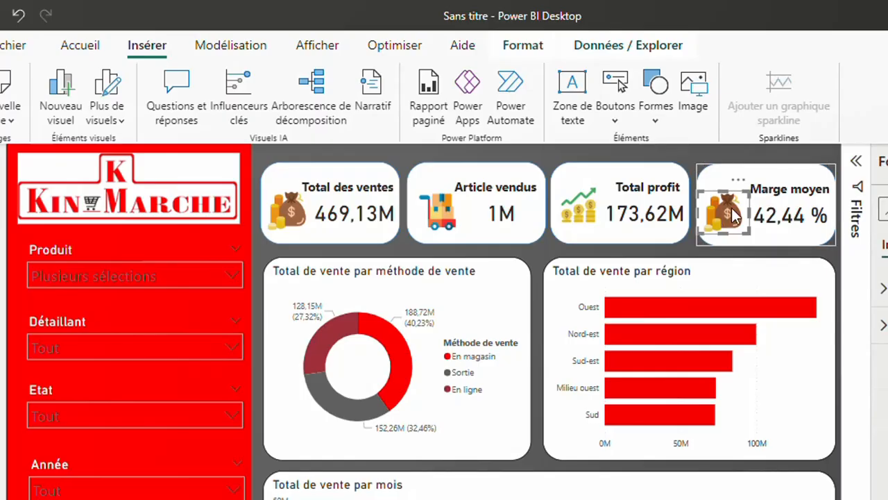
key(Delete)
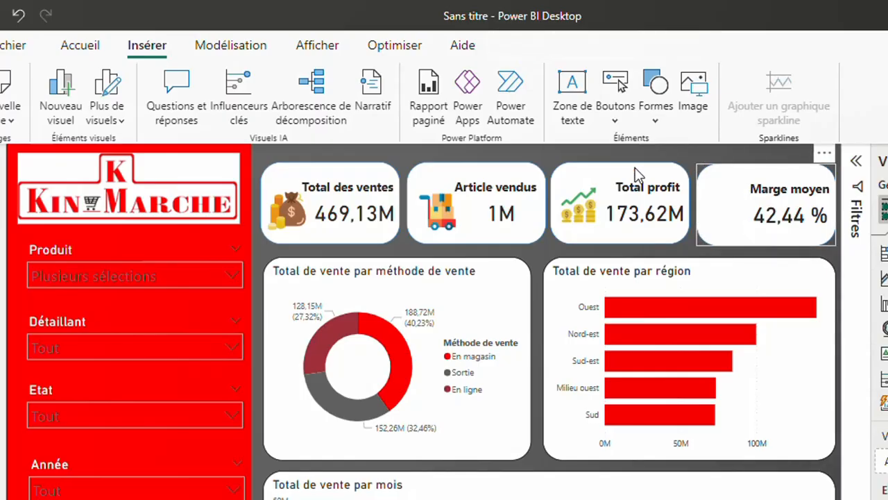
click(694, 110)
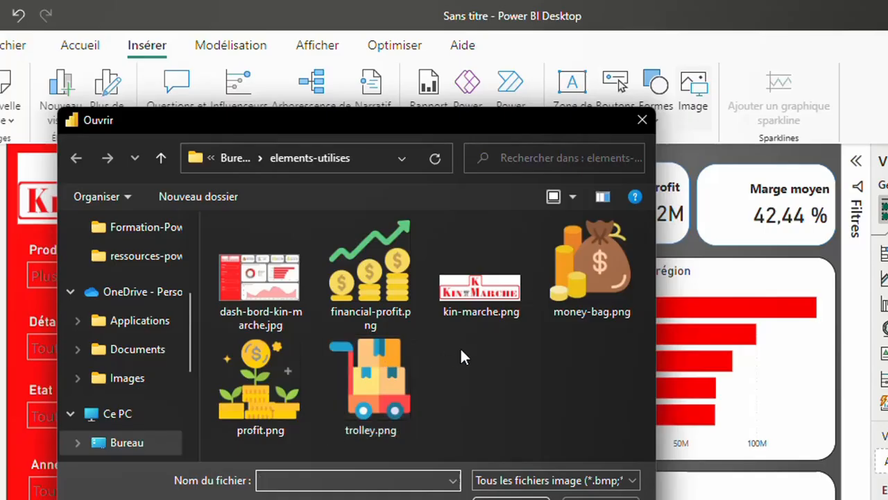
click(260, 385)
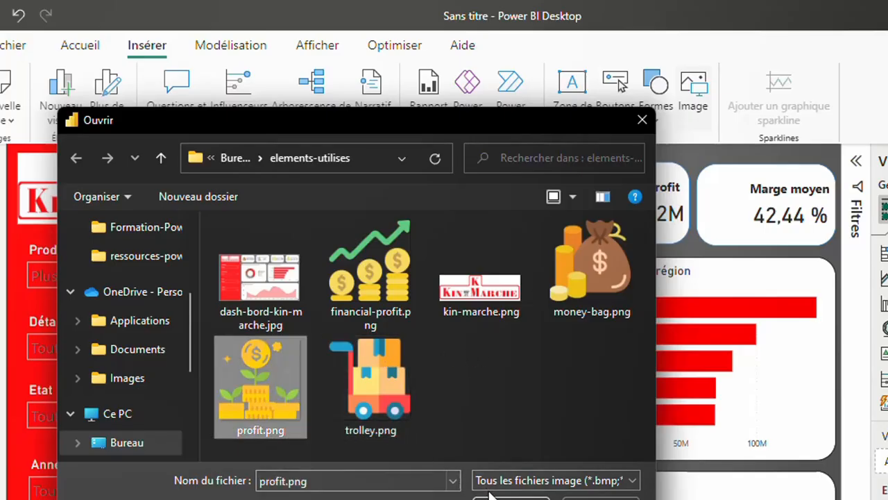
click(511, 498)
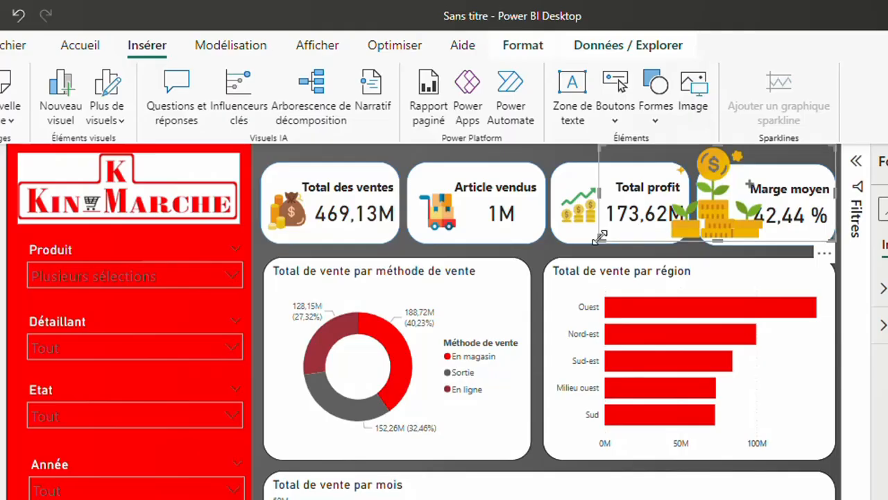
- Shrink the profit image to icon size and place it beside the value in the "Marge moyen" card
drag(601, 236, 721, 223)
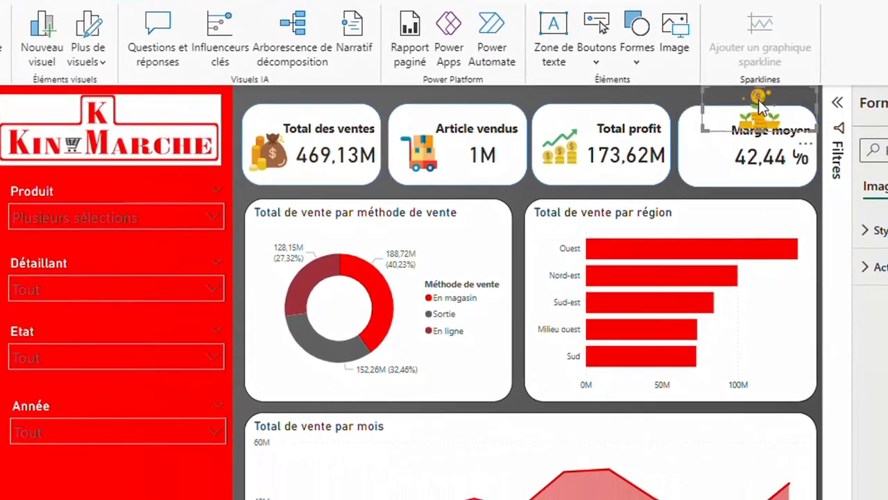
drag(779, 164, 734, 213)
drag(697, 97, 694, 98)
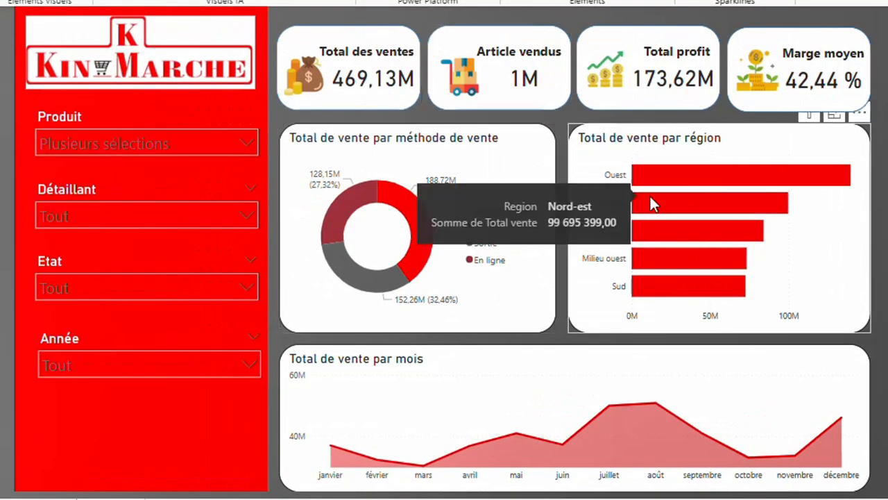
- Deselect all chosen products in the Produit slicer so that it filters on Tout
click(225, 144)
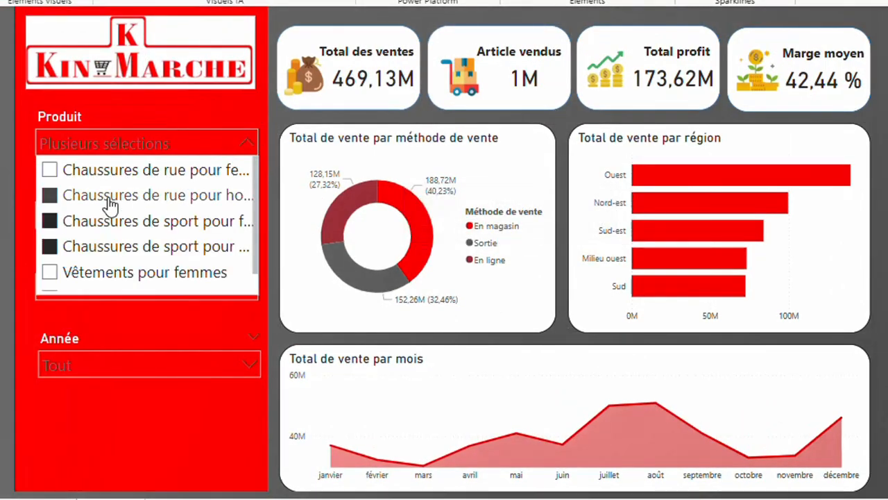
click(50, 221)
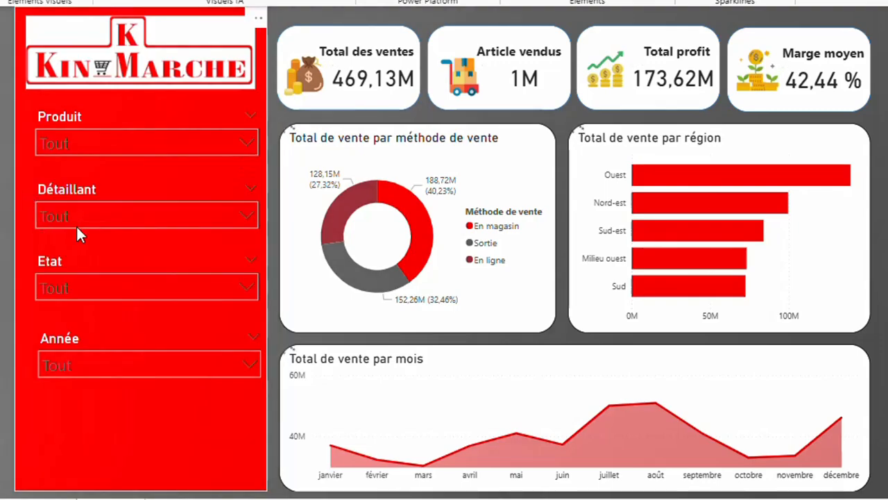
- Filter the dashboard by the retailers Amazon, Ouest Gear and Sports Direct in the Détaillant slicer
click(126, 214)
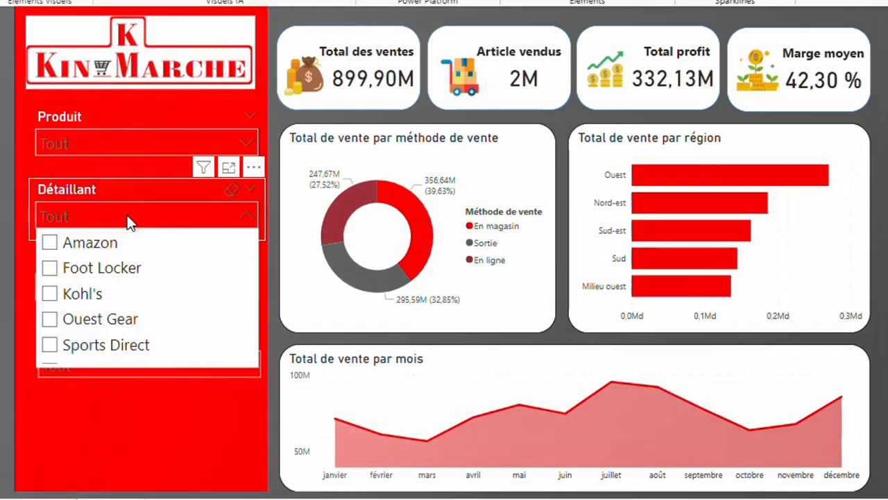
click(86, 251)
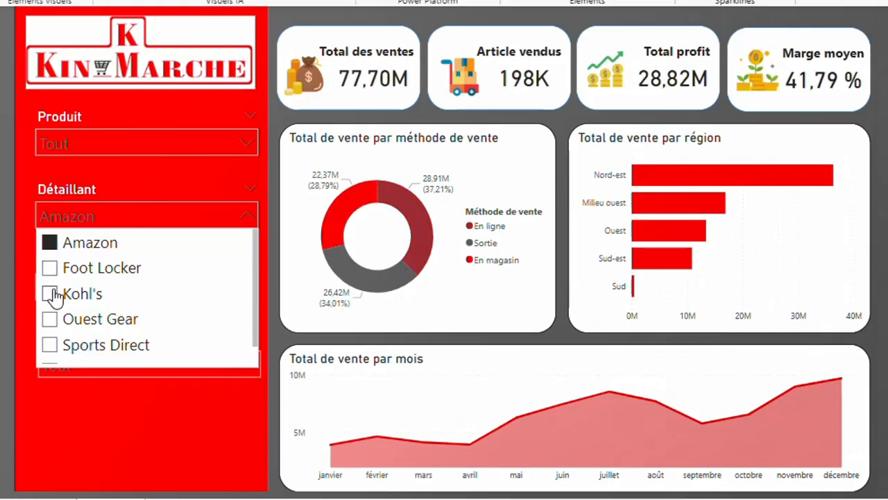
click(52, 320)
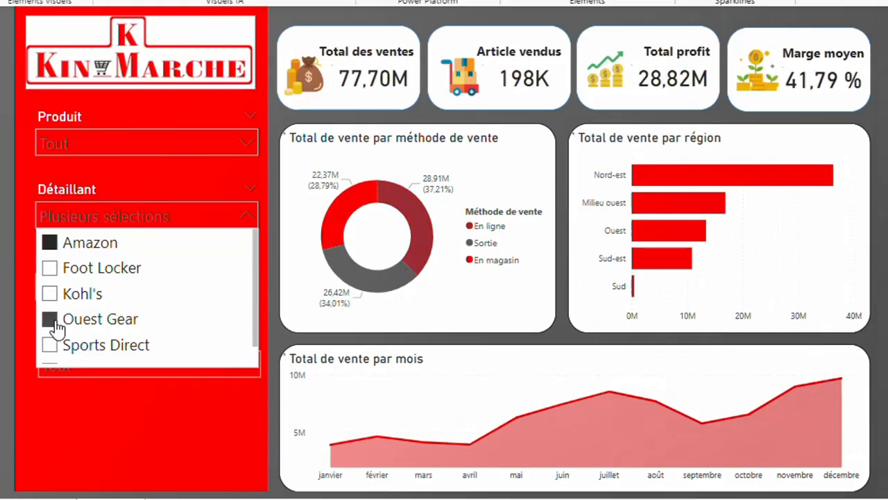
click(52, 350)
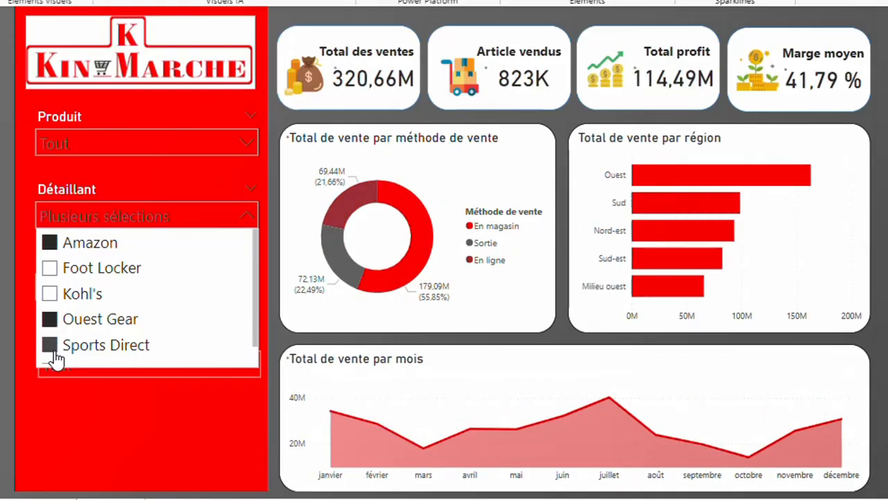
key(Escape)
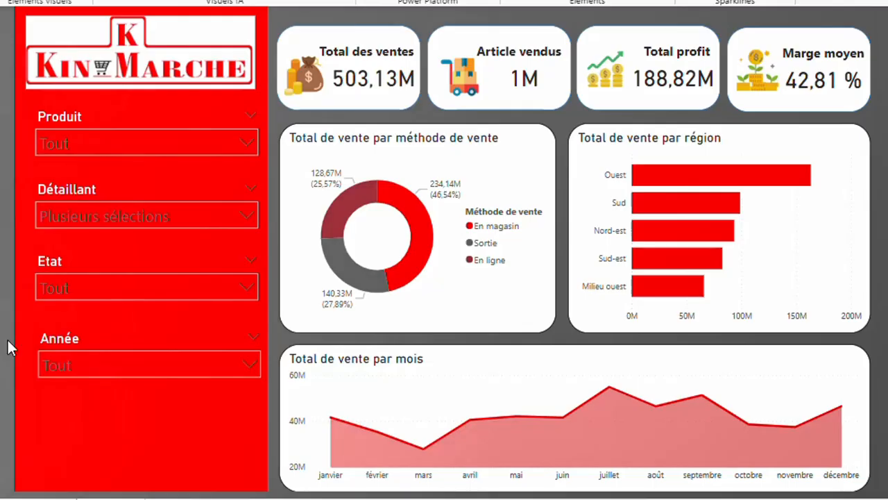
- Filter the dashboard by the states California and Alaska in the Etat slicer
click(62, 295)
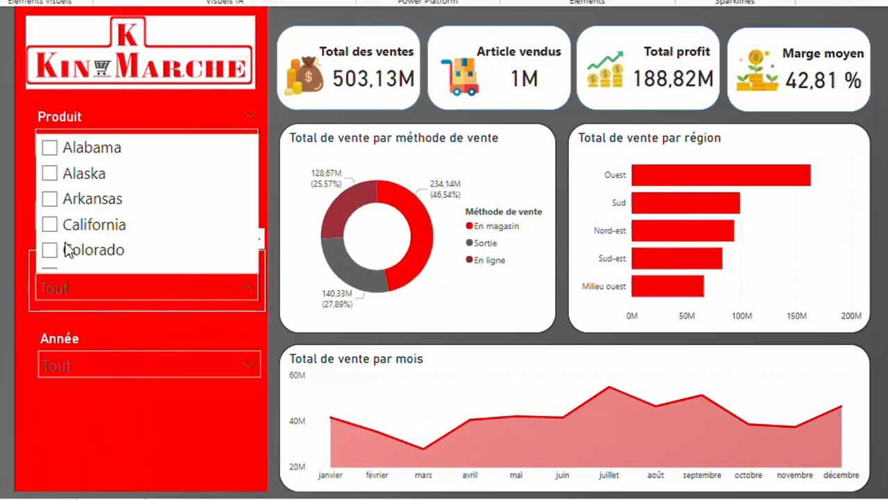
click(50, 224)
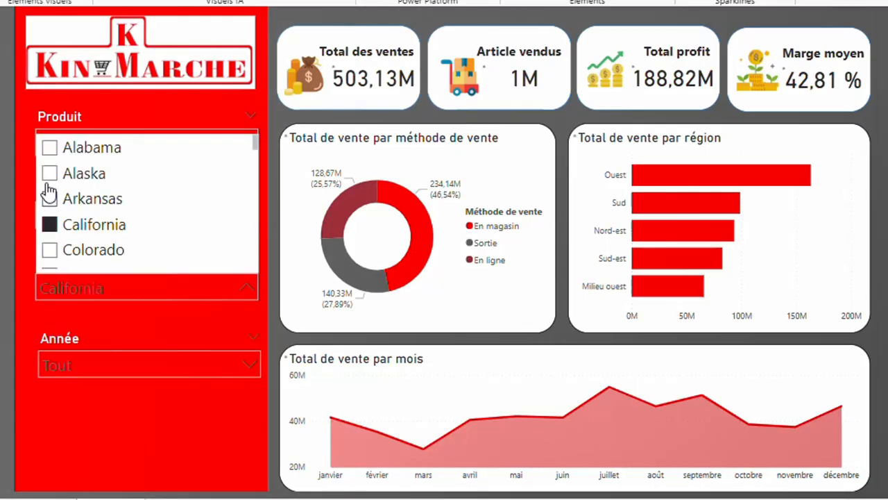
click(49, 174)
click(20, 224)
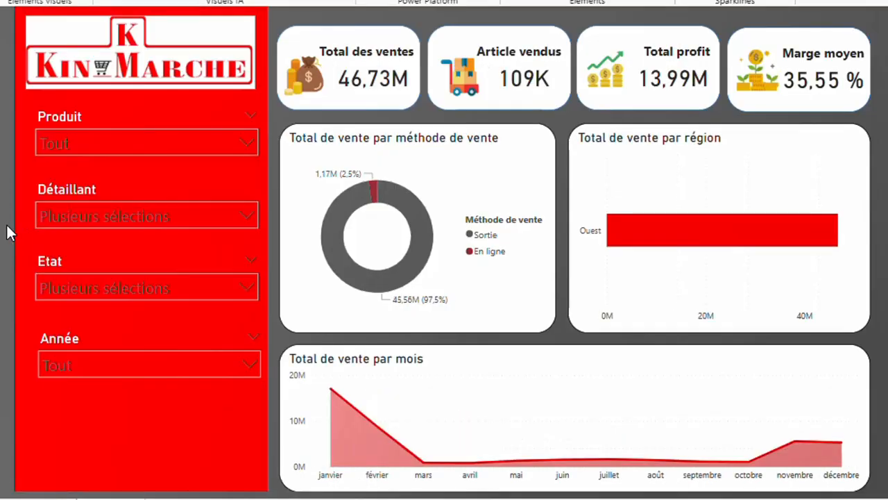
- Filter the dashboard by the year 2021 in the Année slicer
click(78, 363)
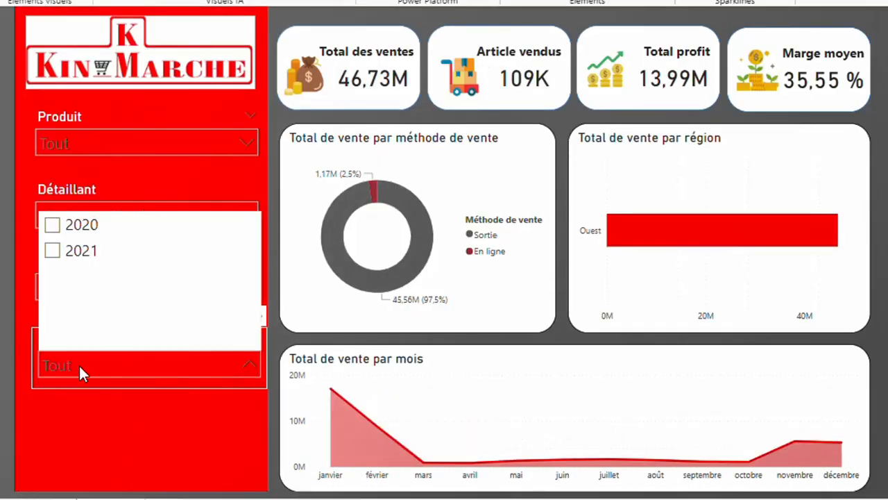
click(70, 256)
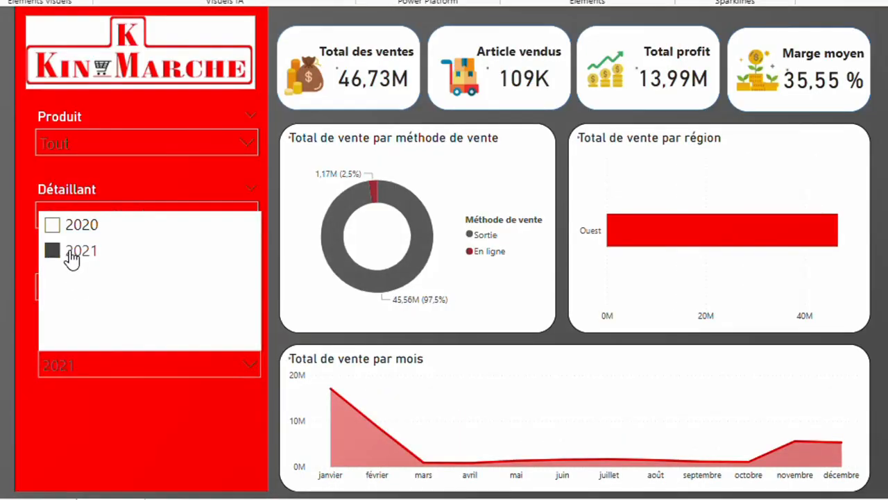
click(5, 258)
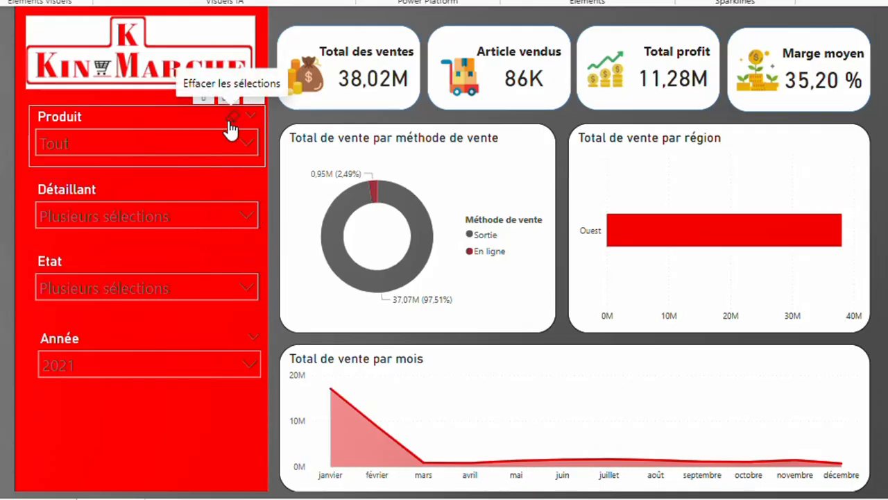
- Clear the selections of the Produit, Détaillant, Etat and Année slicers and deselect the last slicer
click(229, 125)
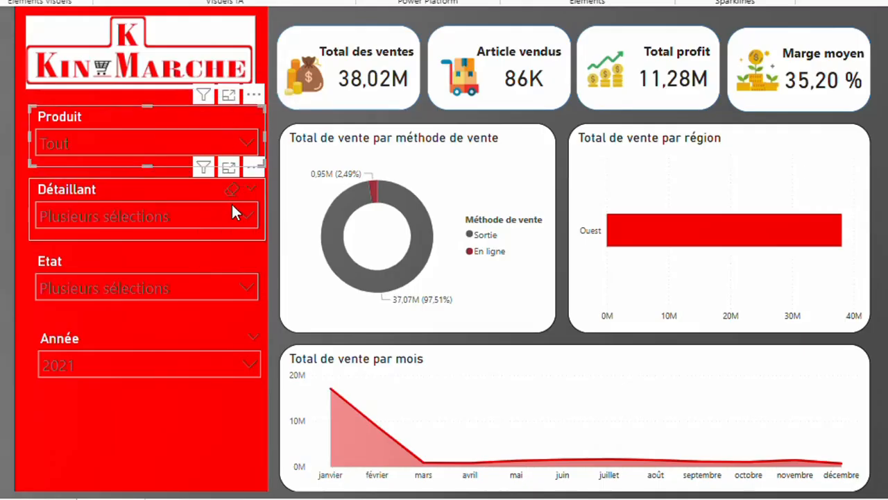
click(231, 190)
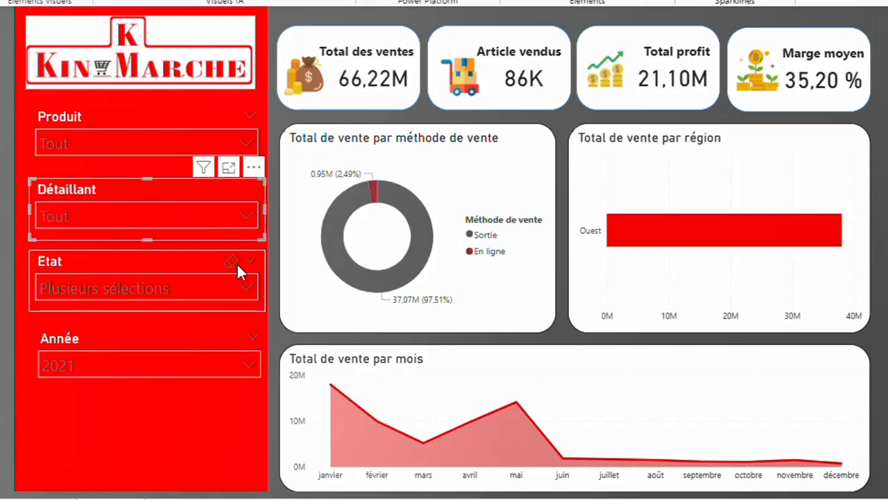
click(232, 261)
click(236, 342)
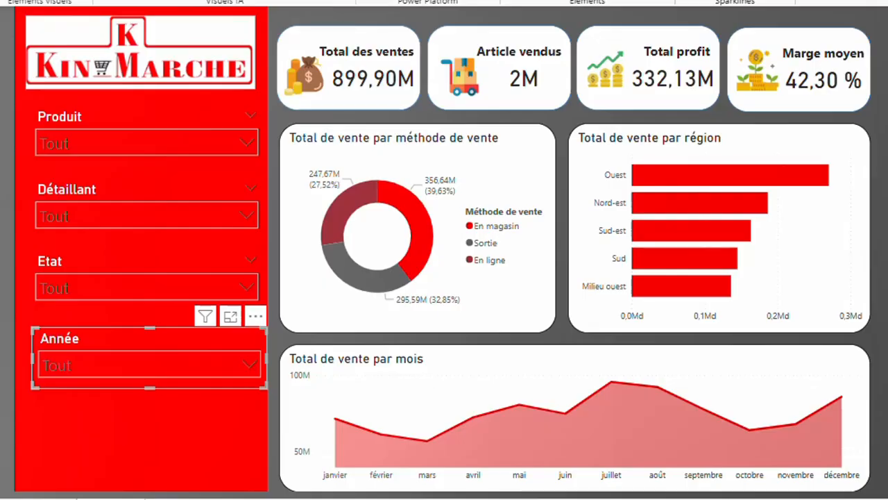
key(Escape)
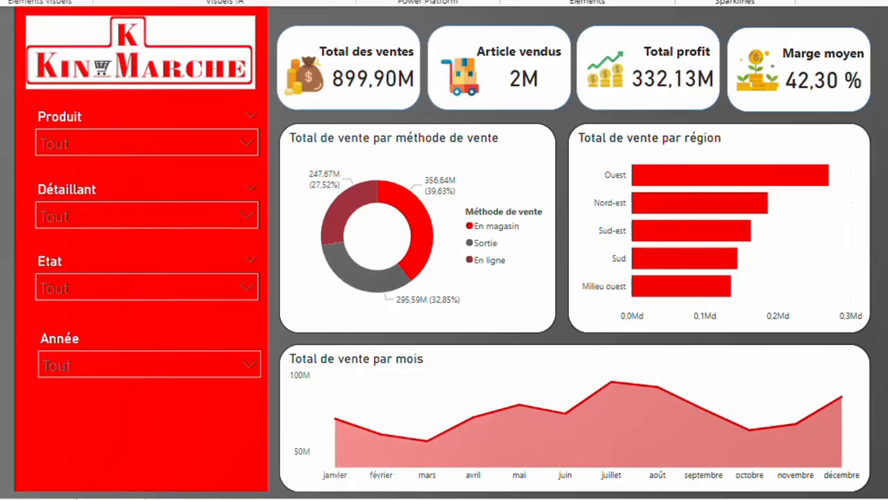